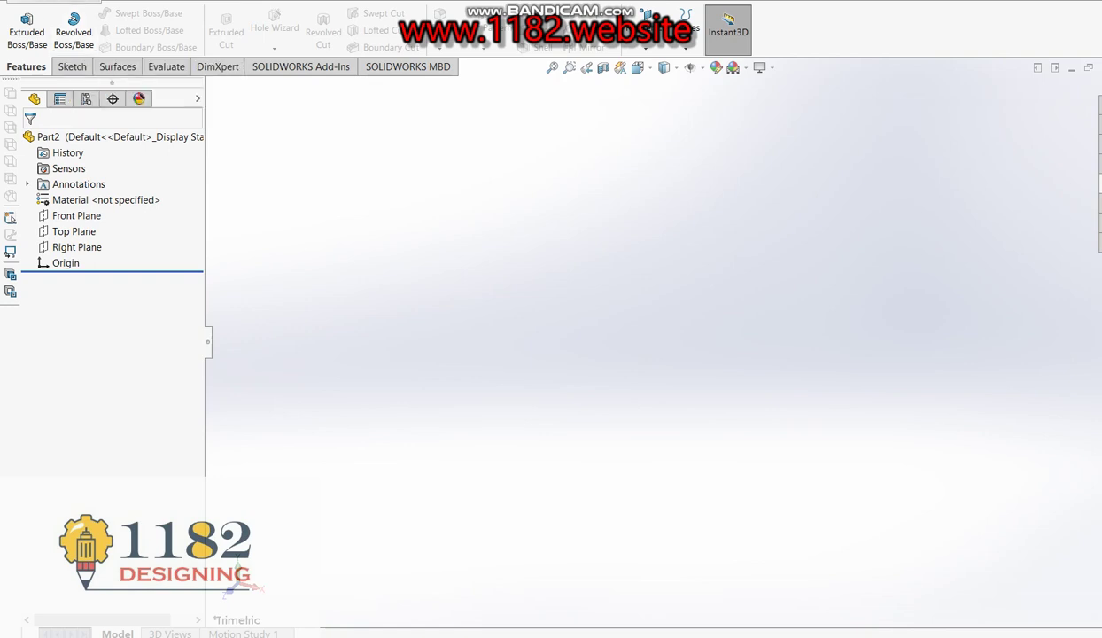
Start a new sketch on the Front Plane.
{"action": "left_click", "coordinate": [64, 68]}
{"action": "left_click", "coordinate": [20, 22]}
{"action": "left_click", "coordinate": [476, 195]}
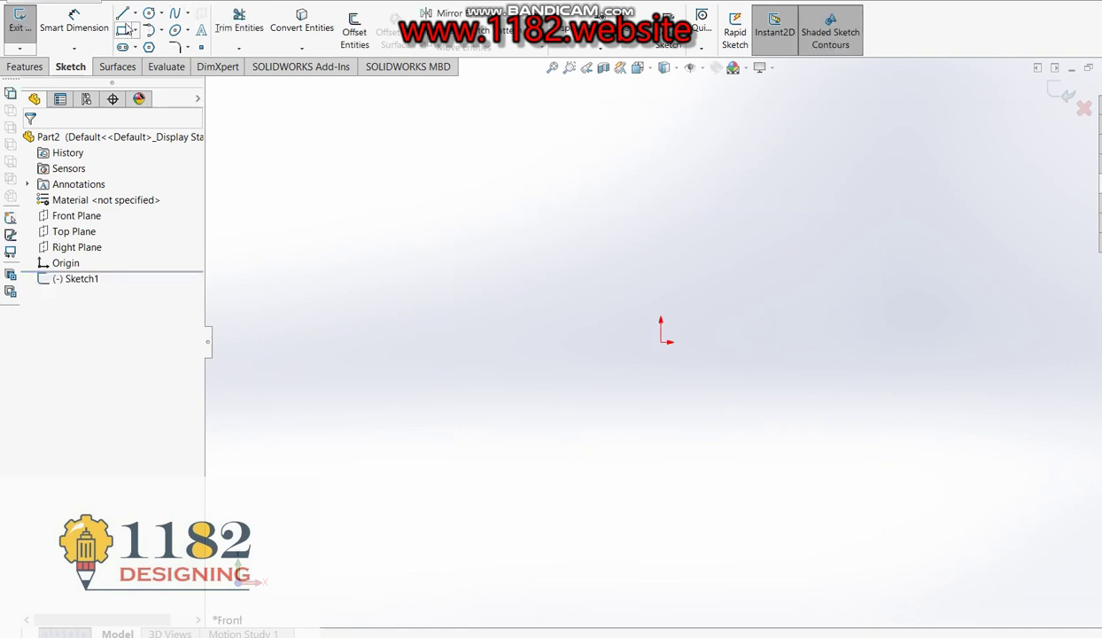
Draw a vertical post up from the origin, a rail sloping up-left, and a post down.
{"action": "left_click", "coordinate": [661, 341]}
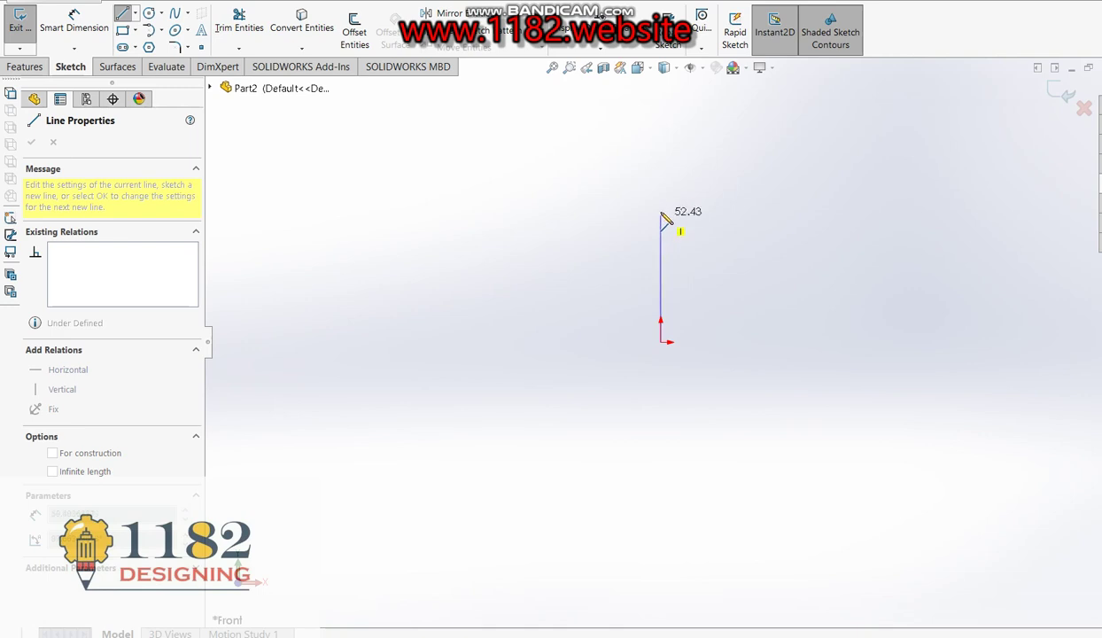
{"action": "left_click", "coordinate": [661, 212]}
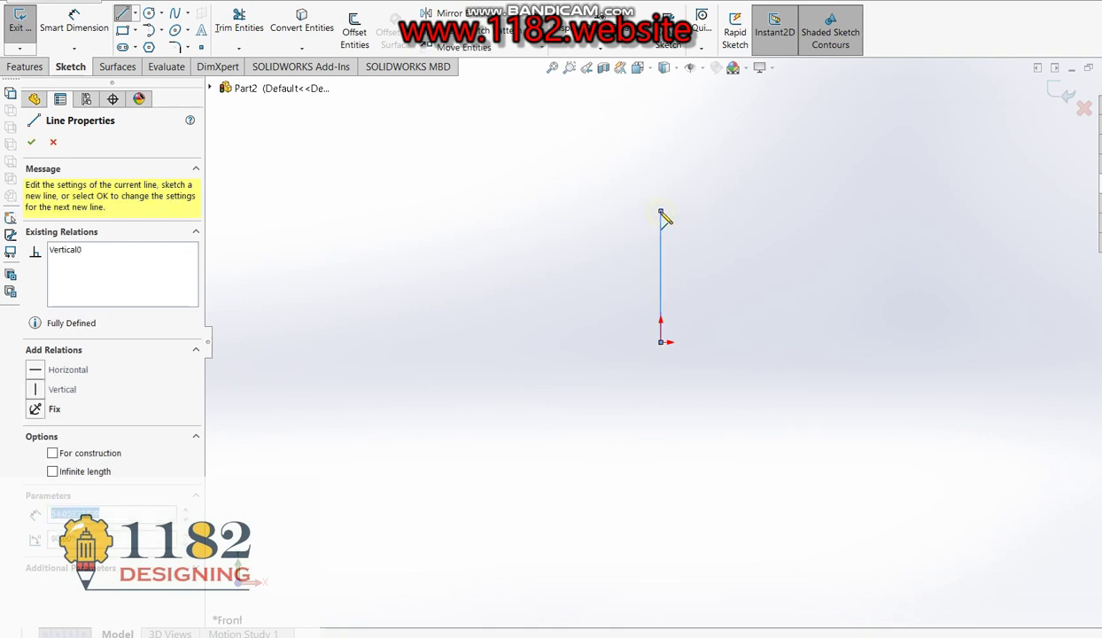
{"action": "left_click", "coordinate": [407, 154]}
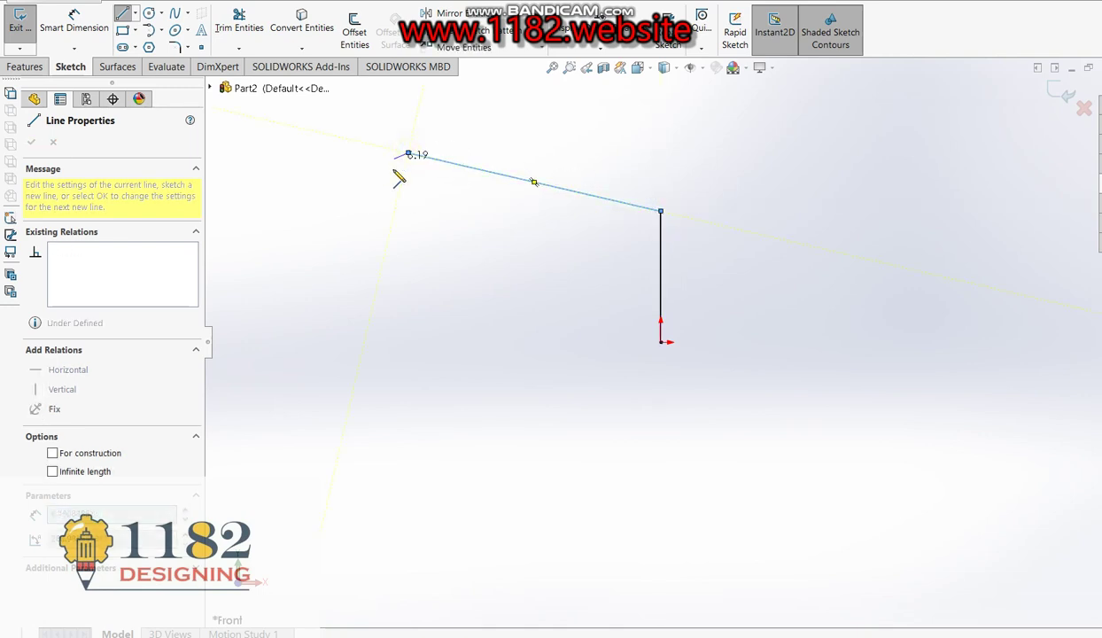
{"action": "left_click", "coordinate": [407, 240]}
{"action": "key", "text": "Escape"}
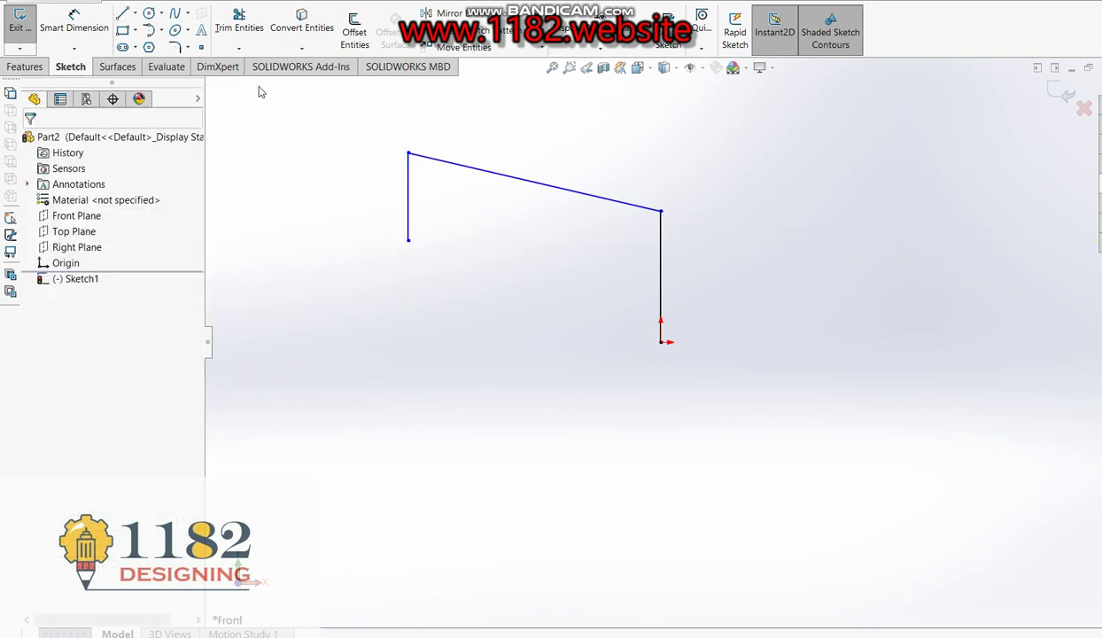
{"action": "left_click", "coordinate": [74, 22]}
Dimension both the right and left posts to 800 mm.
{"action": "left_click", "coordinate": [662, 306]}
{"action": "left_click", "coordinate": [760, 315]}
{"action": "type", "text": "800"}
{"action": "key", "text": "Return"}
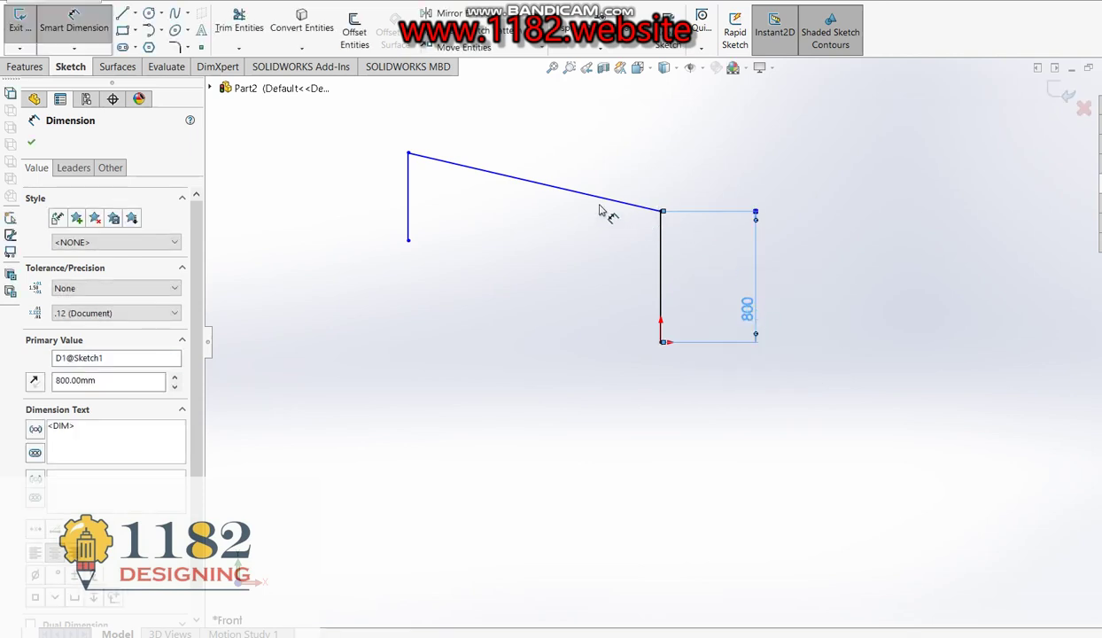
{"action": "left_click", "coordinate": [408, 206]}
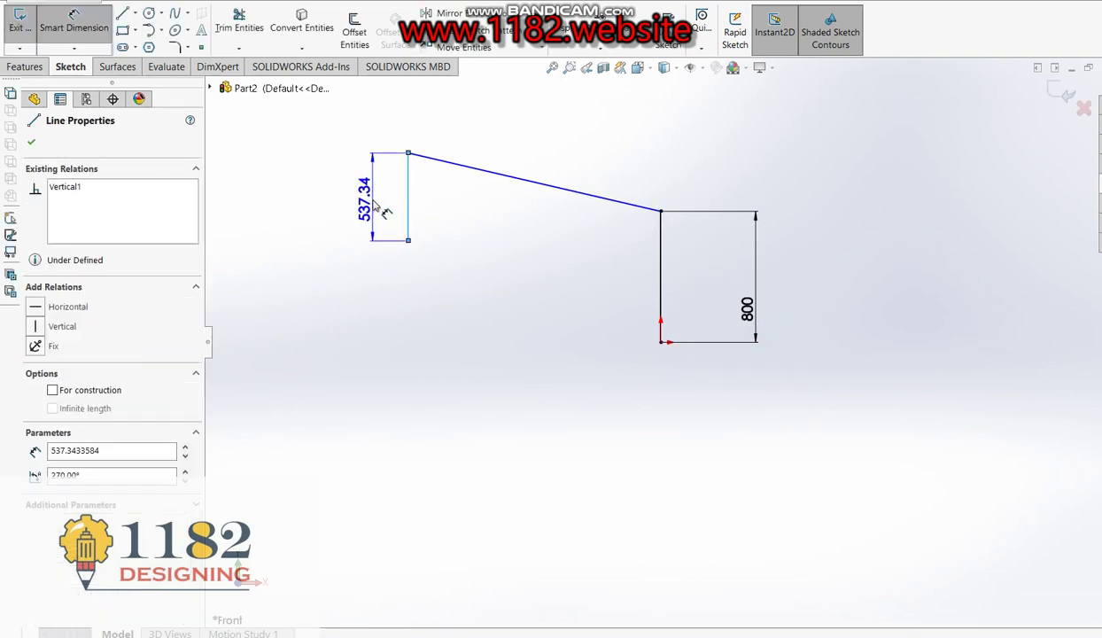
{"action": "left_click", "coordinate": [372, 209]}
{"action": "type", "text": "800"}
{"action": "key", "text": "Return"}
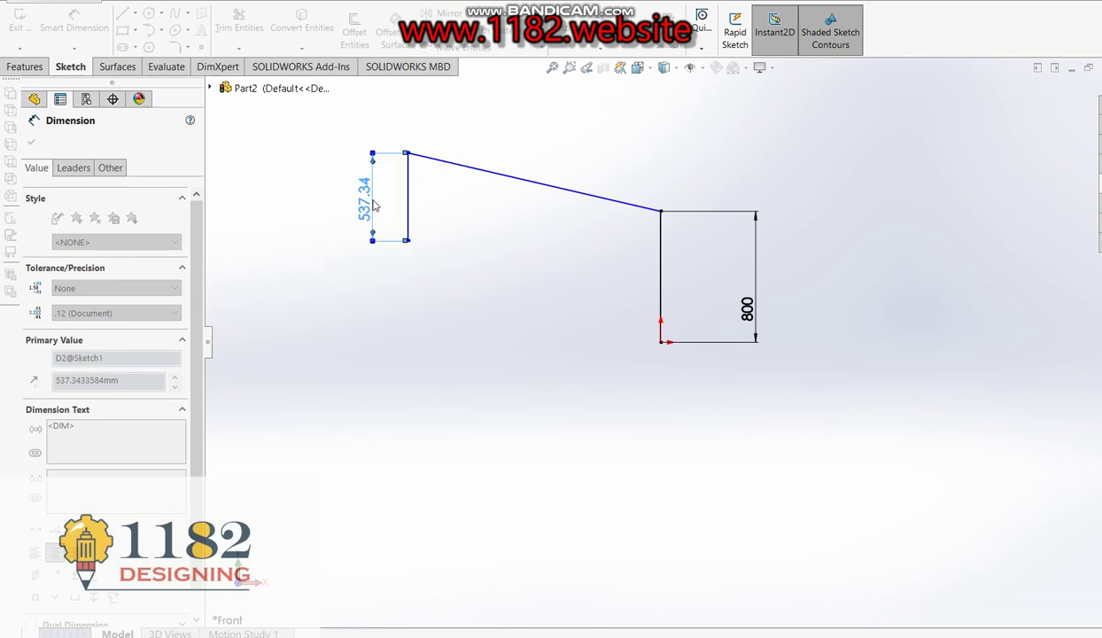
Add a 3000 mm horizontal span dimension across the sloping rail.
{"action": "left_click", "coordinate": [581, 193]}
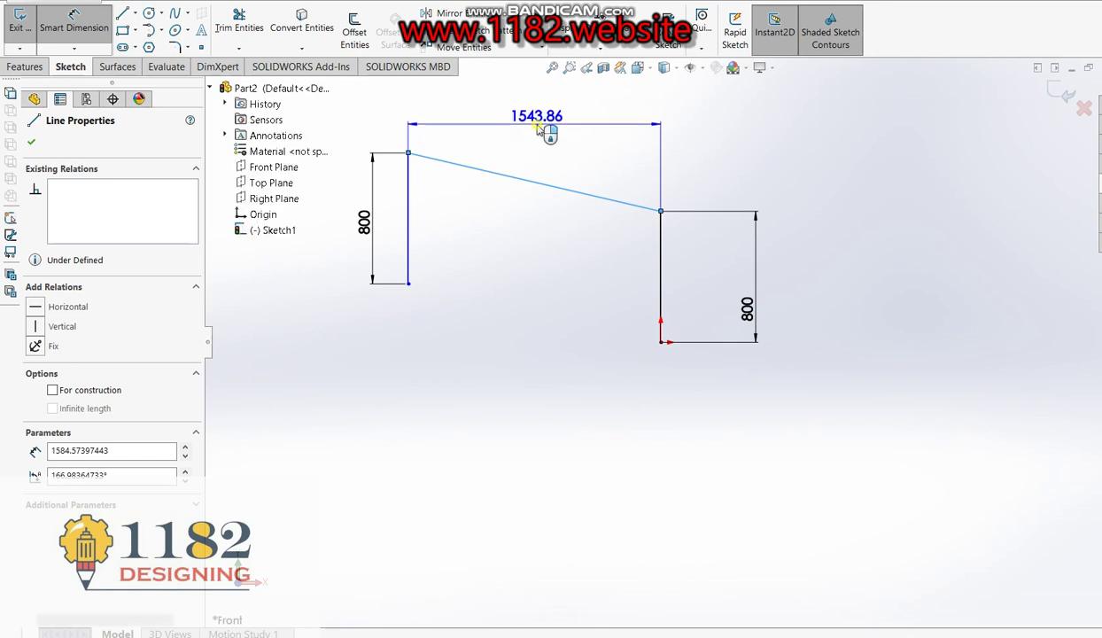
{"action": "left_click", "coordinate": [551, 128]}
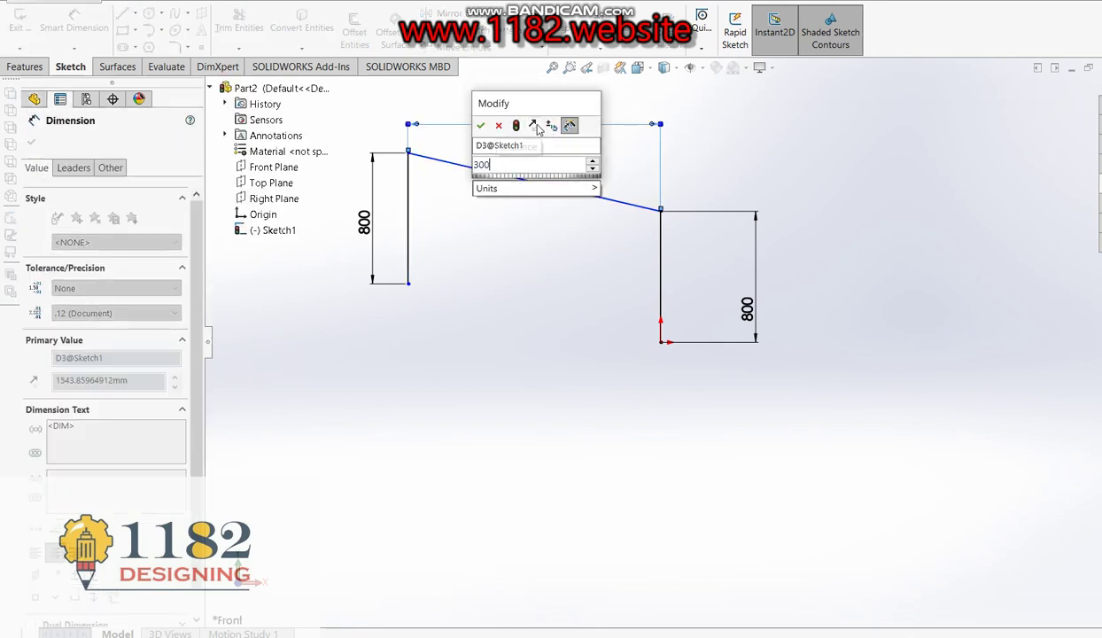
{"action": "key", "text": "Escape"}
{"action": "scroll", "coordinate": [665, 209], "scroll_direction": "up", "scroll_amount": 3}
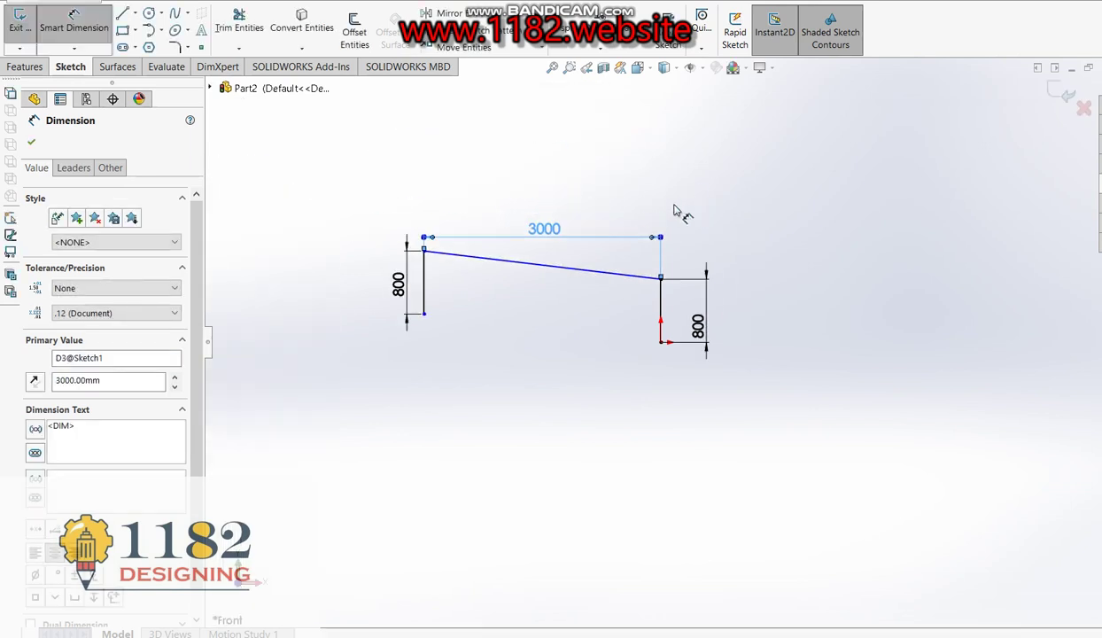
{"action": "scroll", "coordinate": [496, 315], "scroll_direction": "down", "scroll_amount": 2}
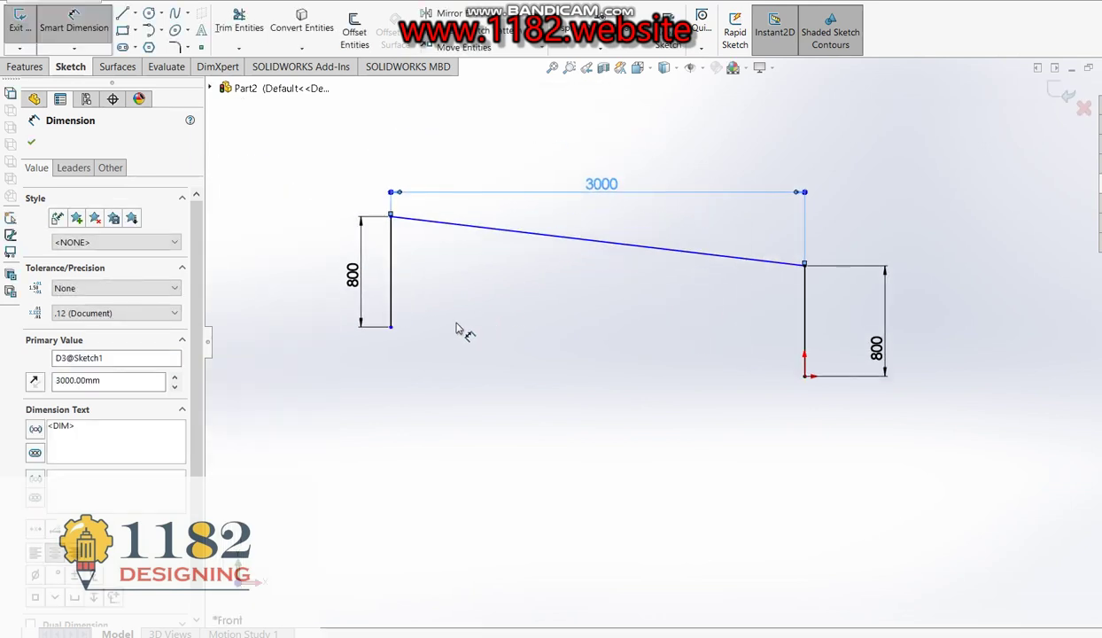
Dimension the left post's foot 2100 mm above the origin and fit the view.
{"action": "left_click", "coordinate": [391, 327]}
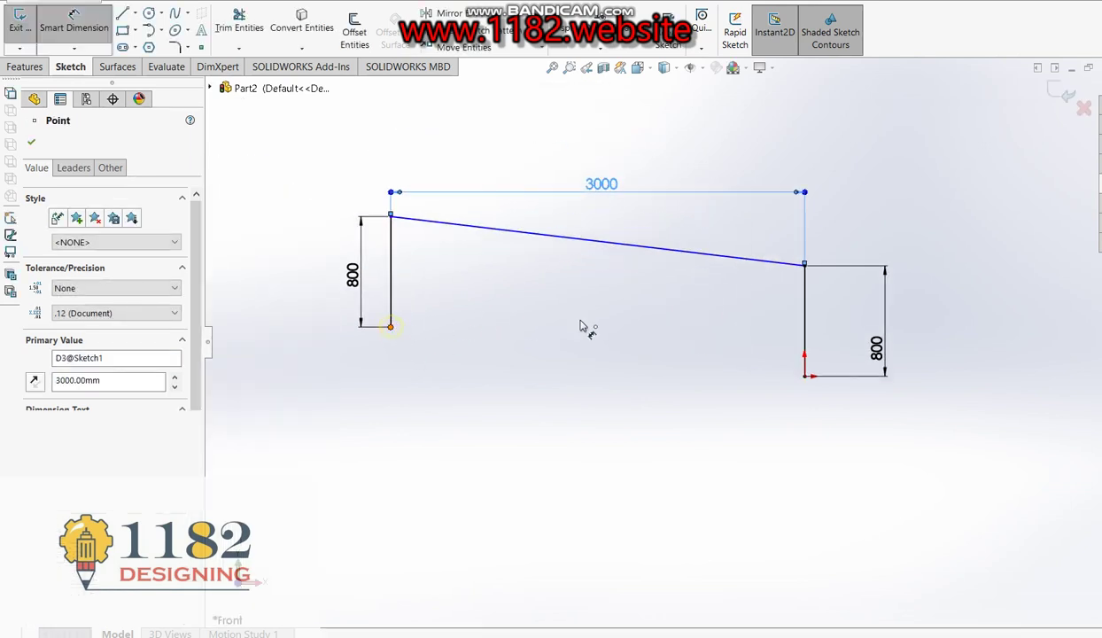
{"action": "left_click", "coordinate": [804, 376]}
{"action": "left_click", "coordinate": [368, 346]}
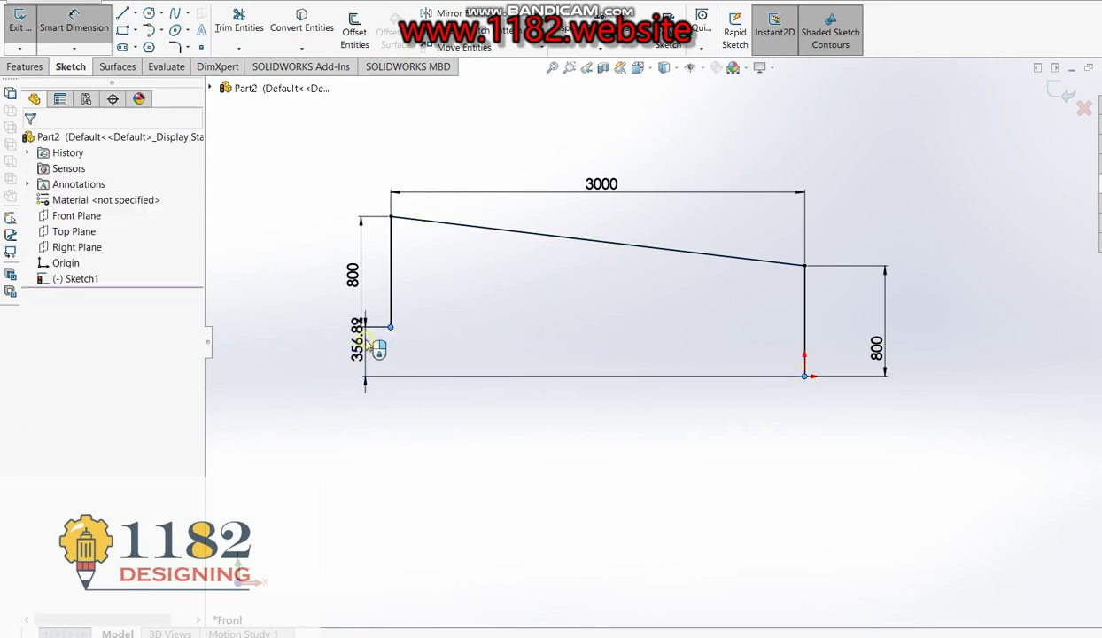
{"action": "type", "text": "2100"}
{"action": "key", "text": "Return"}
{"action": "key", "text": "f"}
{"action": "scroll", "coordinate": [549, 249], "scroll_direction": "down", "scroll_amount": 1}
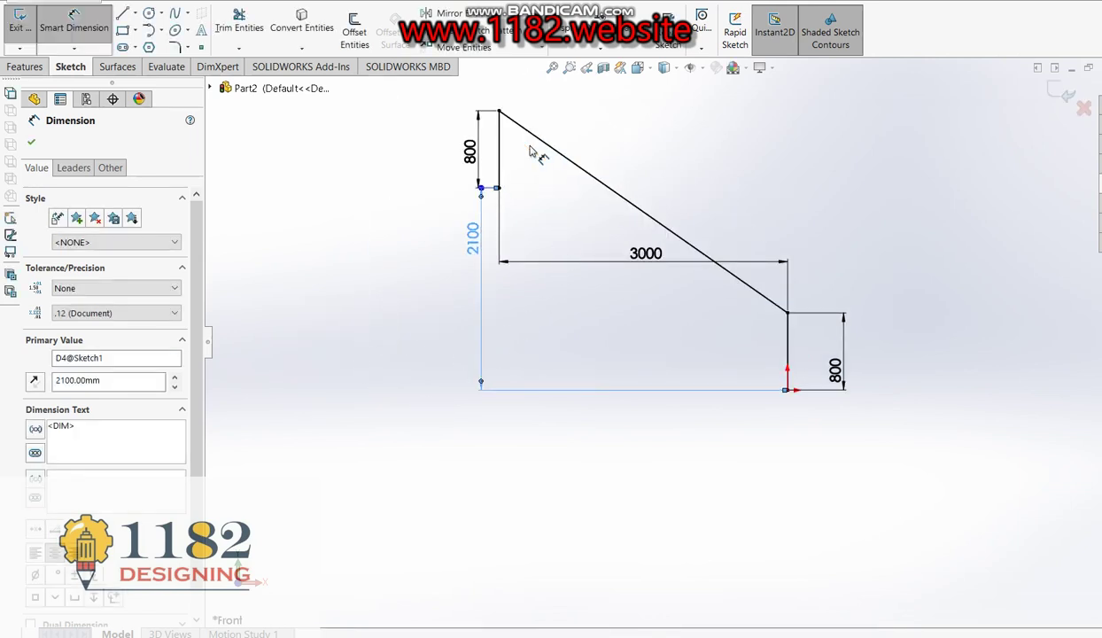
Fillet the top-left and lower-right rail bends at 100 mm and exit Sketch1.
{"action": "left_click", "coordinate": [180, 47]}
{"action": "type", "text": "100.00mm"}
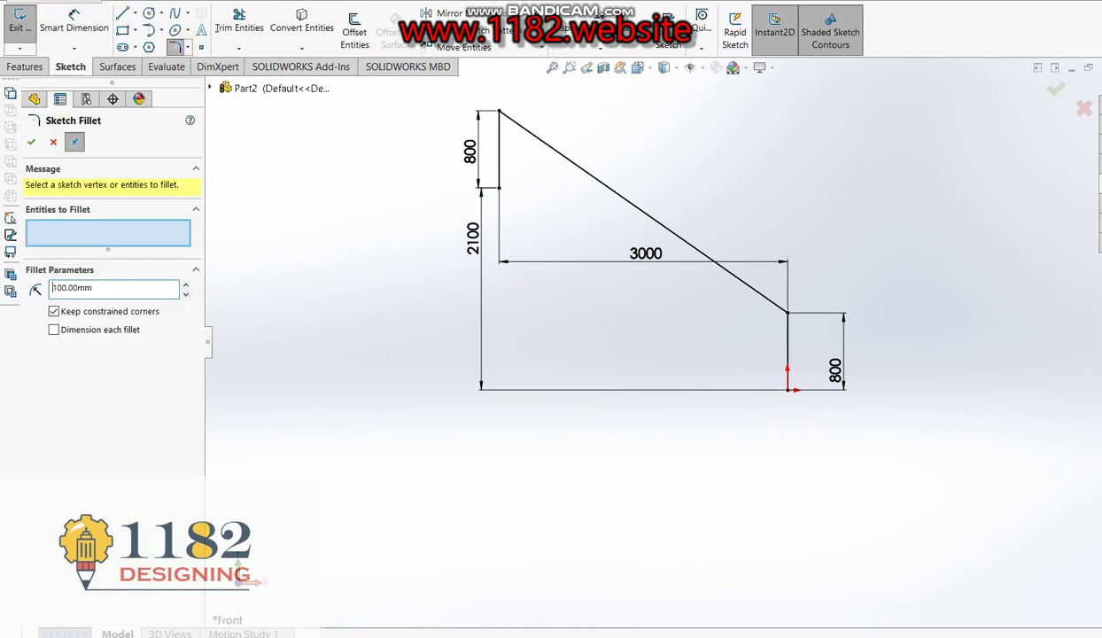
{"action": "left_click", "coordinate": [502, 116]}
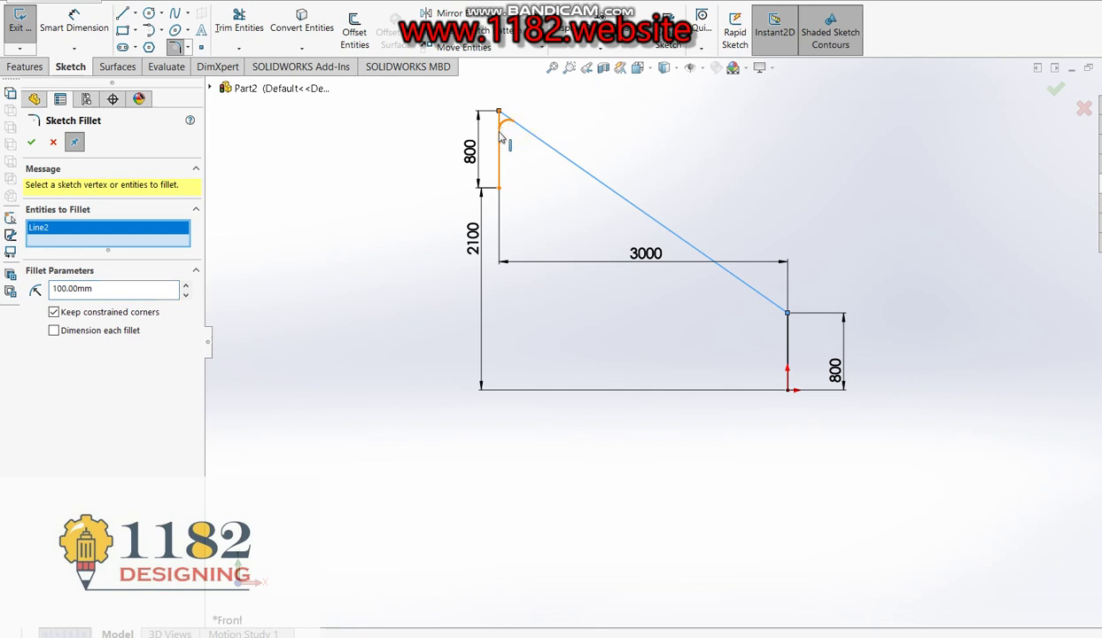
{"action": "left_click", "coordinate": [787, 313]}
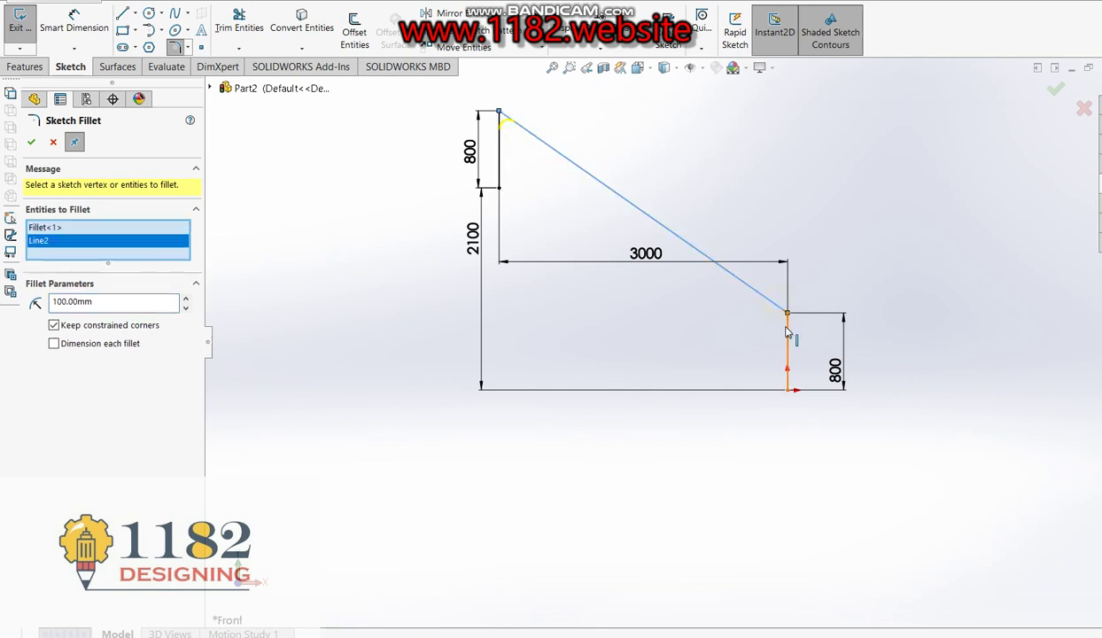
{"action": "left_click", "coordinate": [1056, 90]}
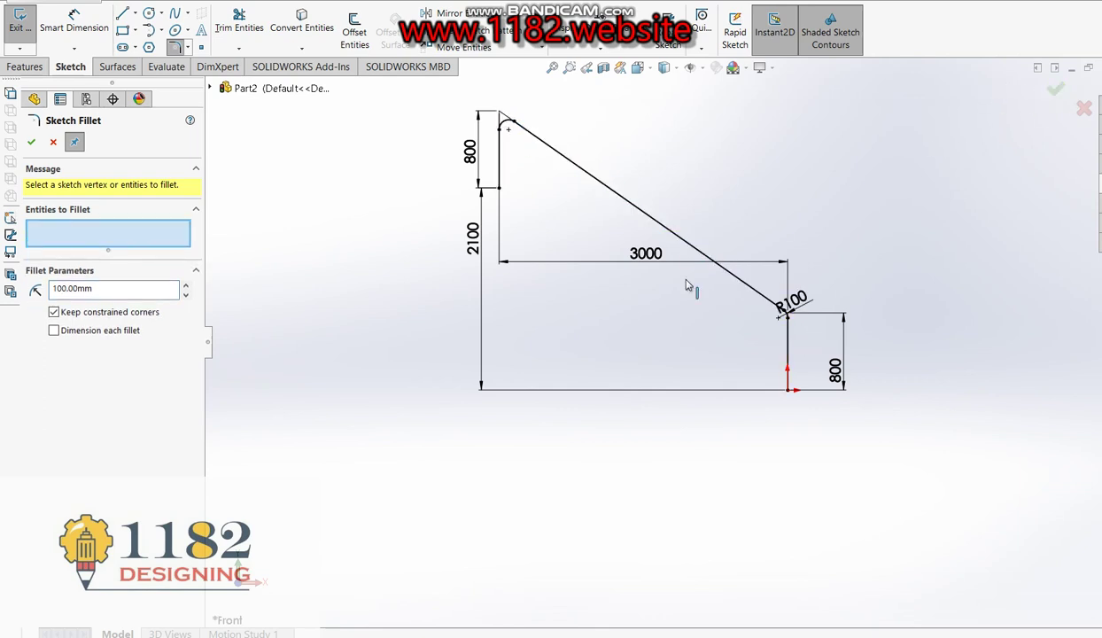
{"action": "left_click", "coordinate": [1055, 92]}
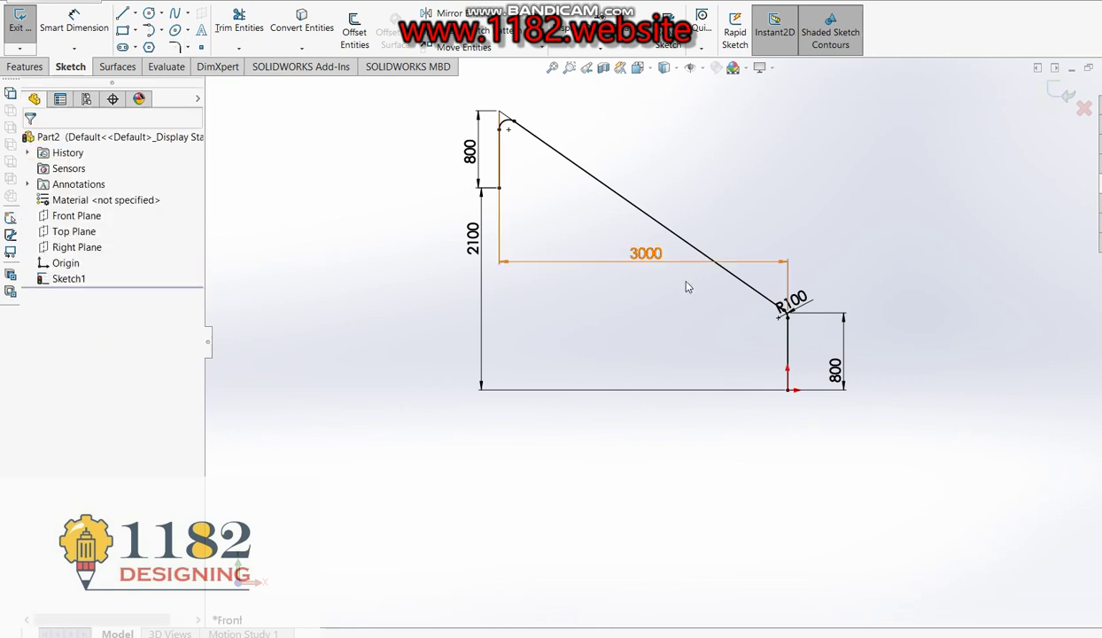
{"action": "left_click", "coordinate": [85, 230]}
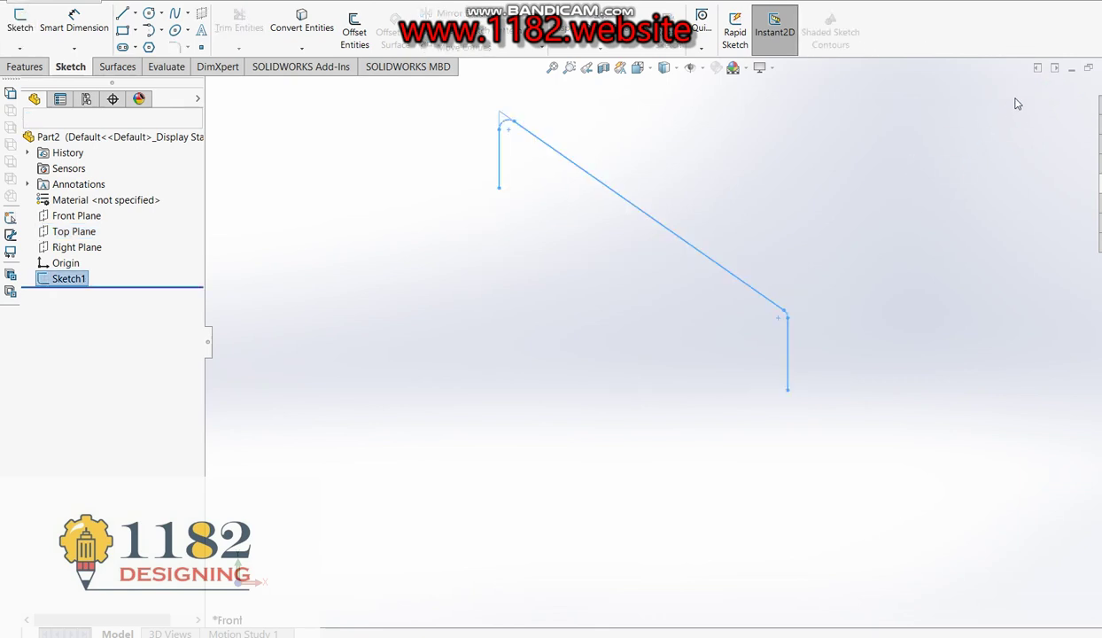
{"action": "left_click", "coordinate": [73, 231]}
Sketch two concentric circles centred on the origin on the Top Plane.
{"action": "left_click", "coordinate": [25, 25]}
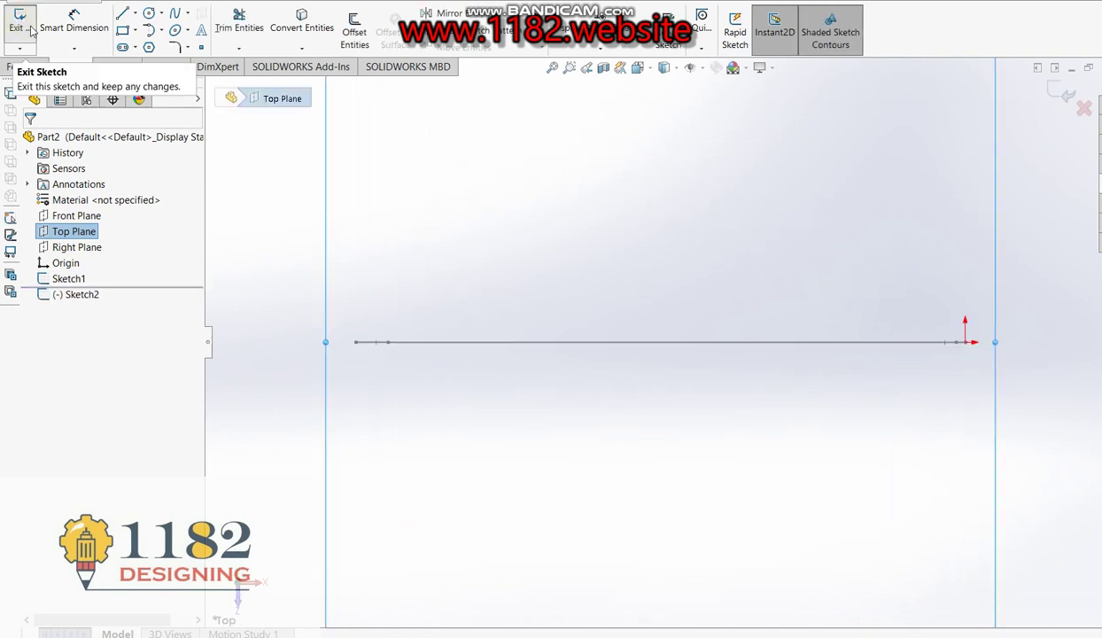
{"action": "left_click", "coordinate": [148, 13]}
{"action": "left_click", "coordinate": [964, 342]}
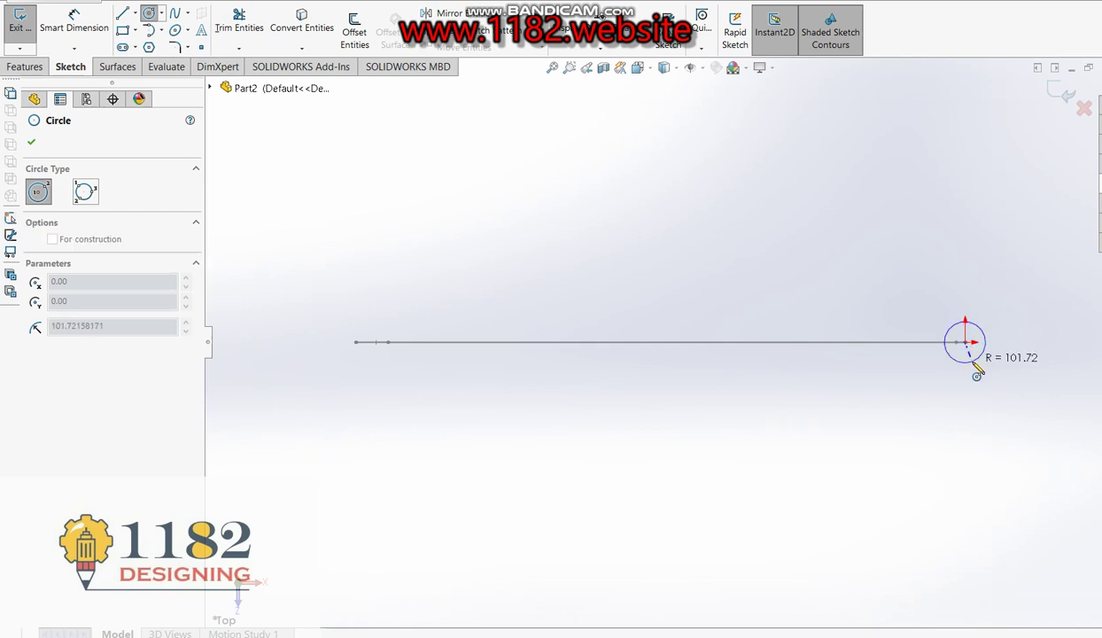
{"action": "left_click", "coordinate": [978, 353]}
{"action": "left_click", "coordinate": [966, 343]}
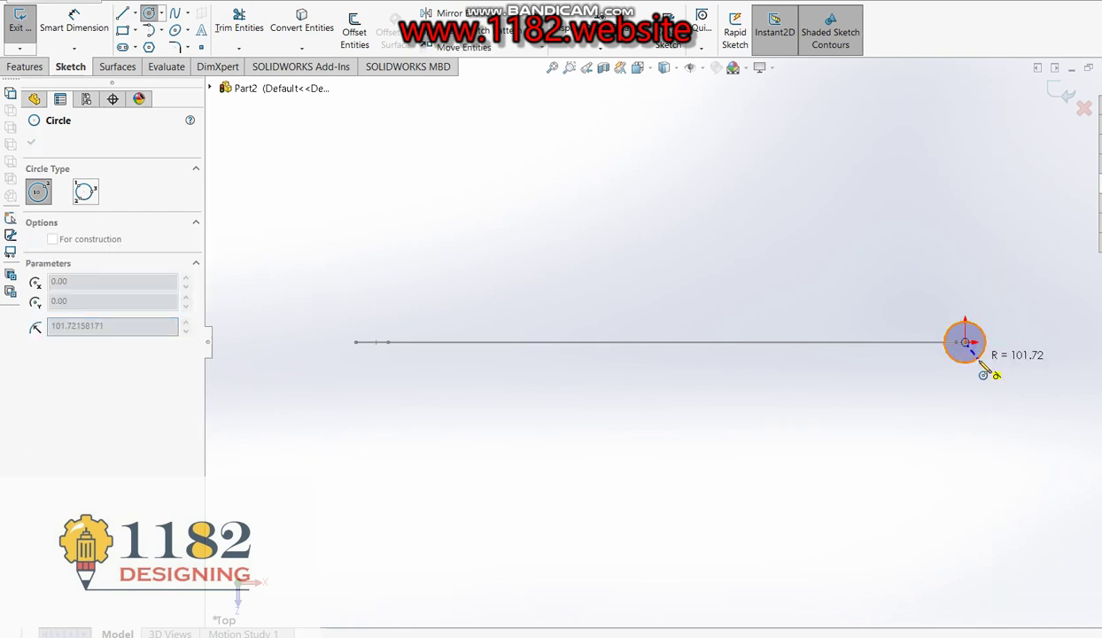
{"action": "left_click", "coordinate": [990, 368]}
Dimension the inner circle to Ø50 and the outer circle to Ø60.
{"action": "left_click", "coordinate": [73, 25]}
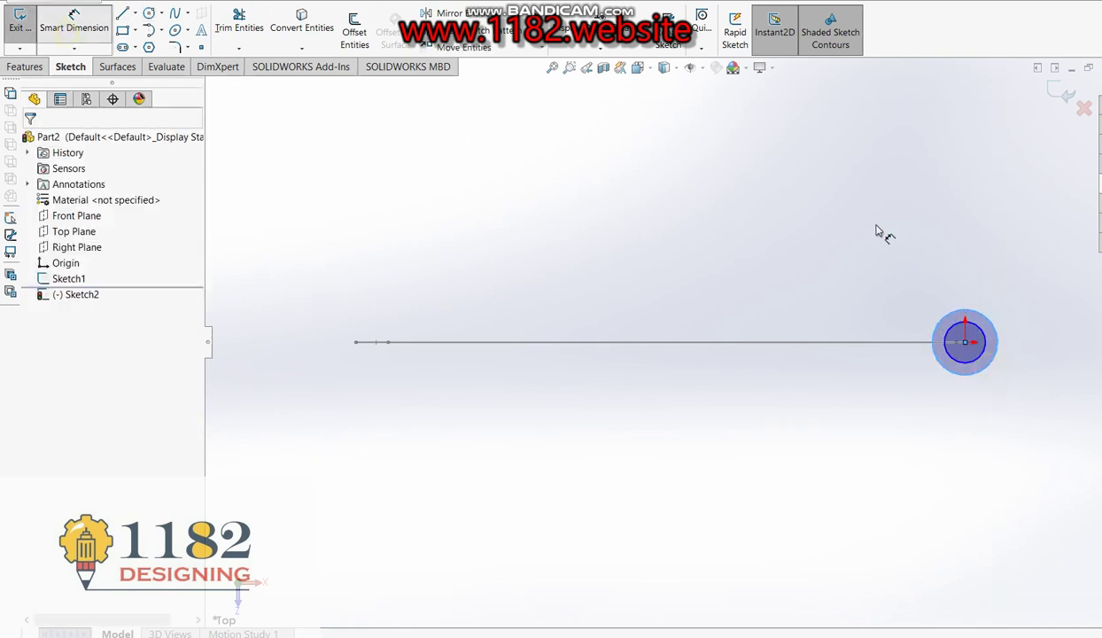
{"action": "left_click", "coordinate": [979, 342]}
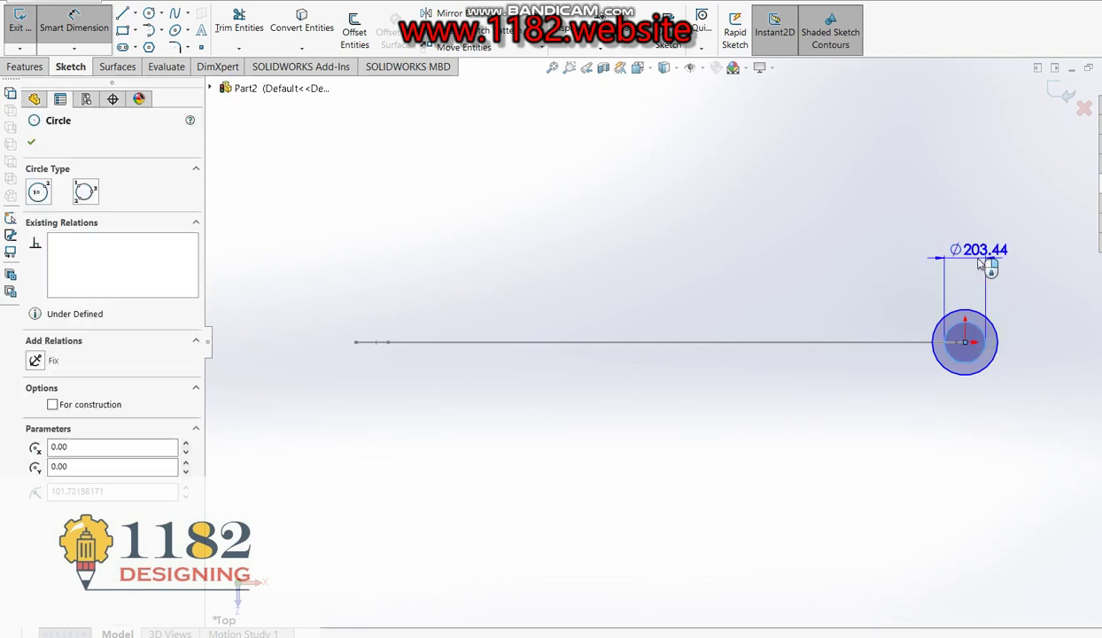
{"action": "left_click", "coordinate": [982, 266]}
{"action": "type", "text": "50"}
{"action": "key", "text": "Return"}
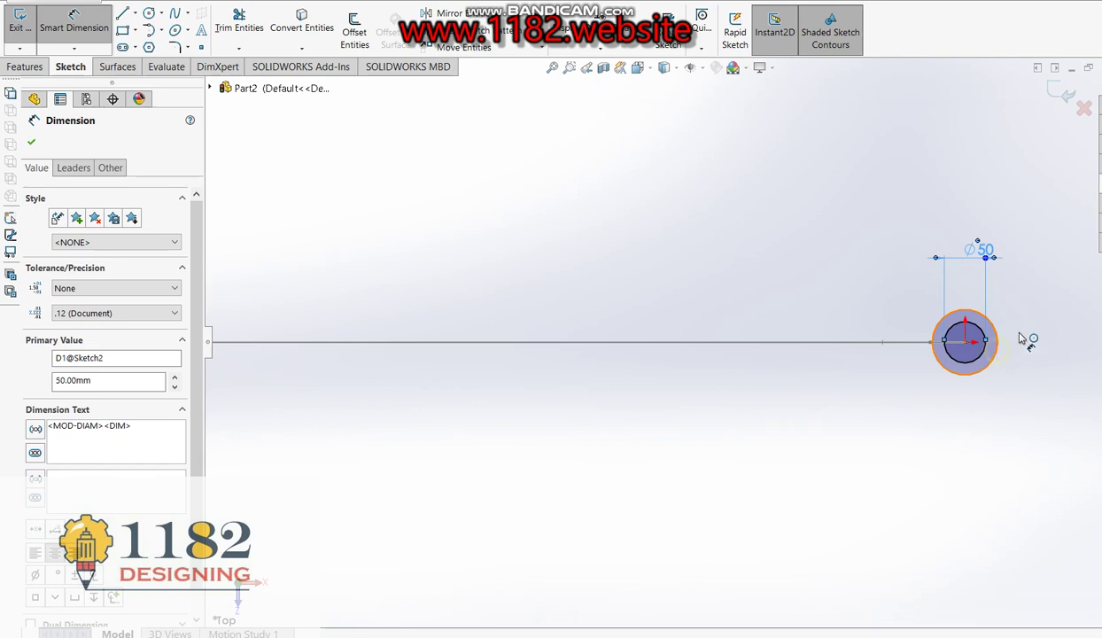
{"action": "left_click", "coordinate": [995, 330]}
{"action": "left_click", "coordinate": [1041, 303]}
{"action": "type", "text": "60"}
{"action": "key", "text": "Return"}
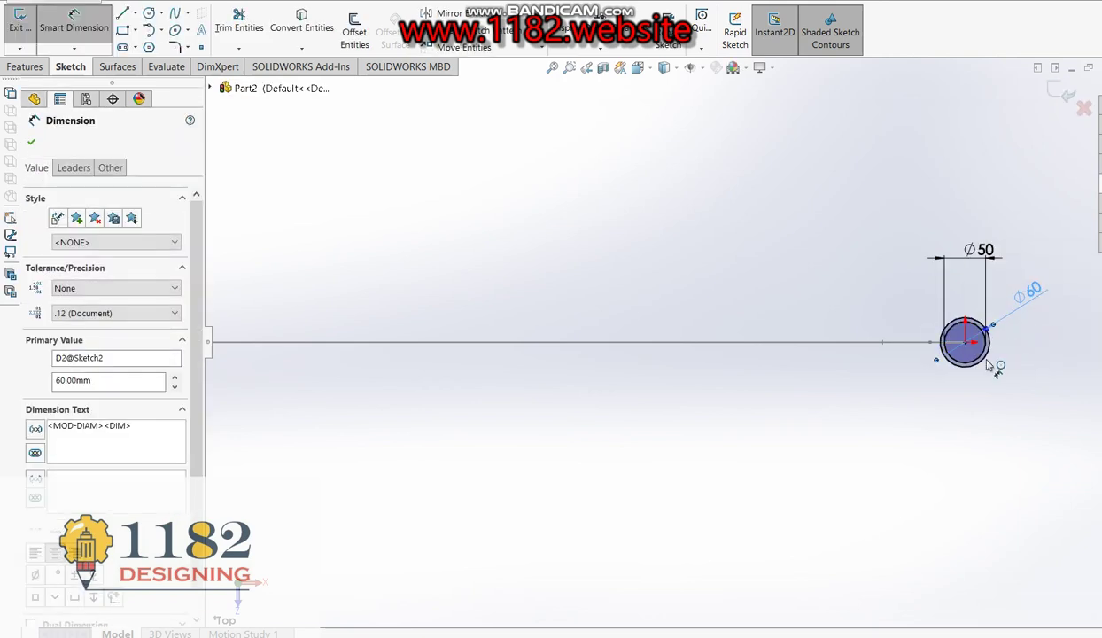
{"action": "left_click", "coordinate": [472, 30]}
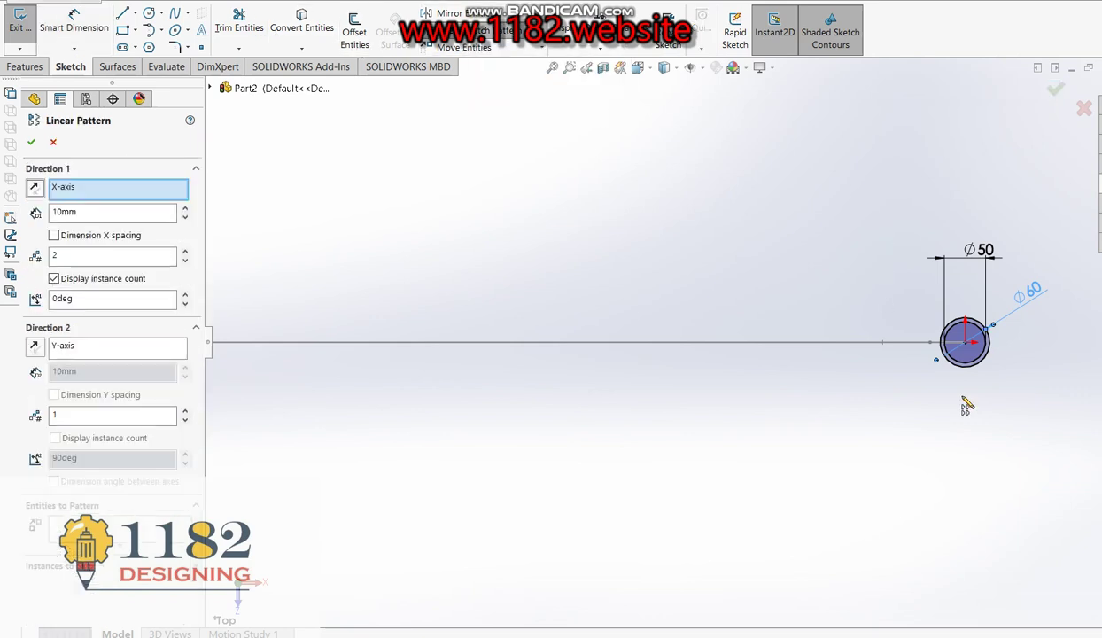
Linear-pattern the circles with 2 instances in Direction 2, 1050 mm apart, reversed downward.
{"action": "left_click", "coordinate": [985, 352]}
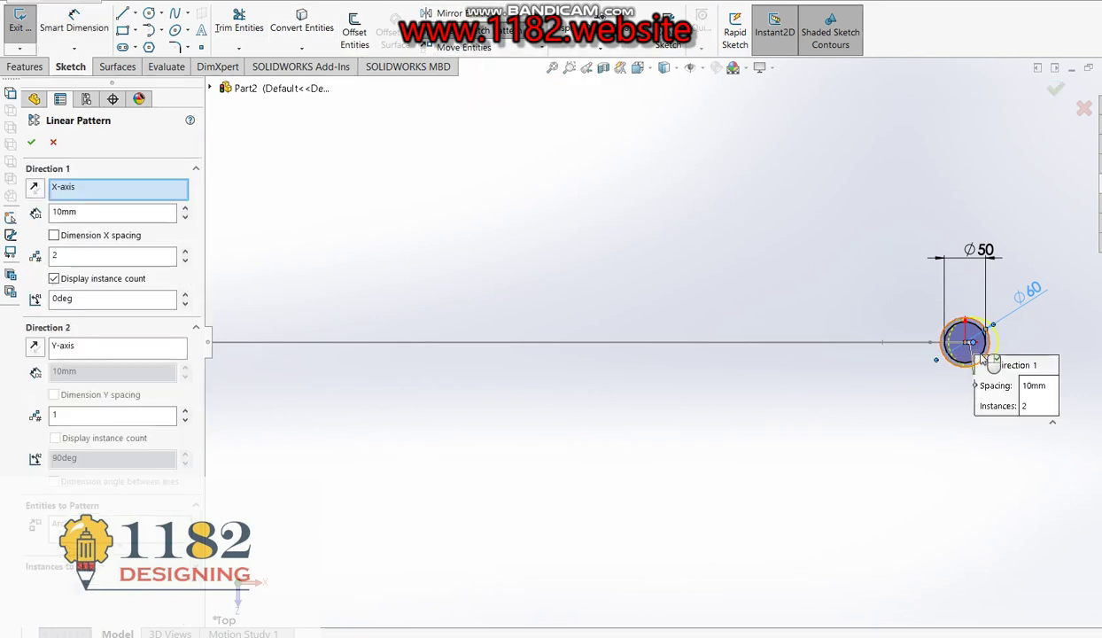
{"action": "double_click", "coordinate": [93, 255]}
{"action": "type", "text": "1"}
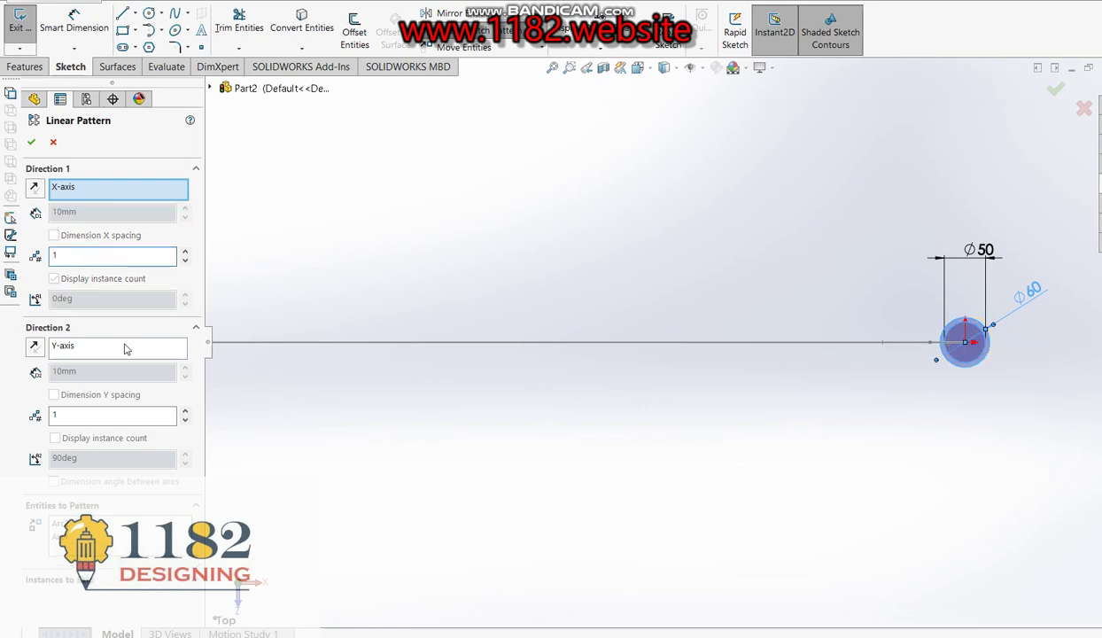
{"action": "double_click", "coordinate": [82, 414]}
{"action": "type", "text": "2"}
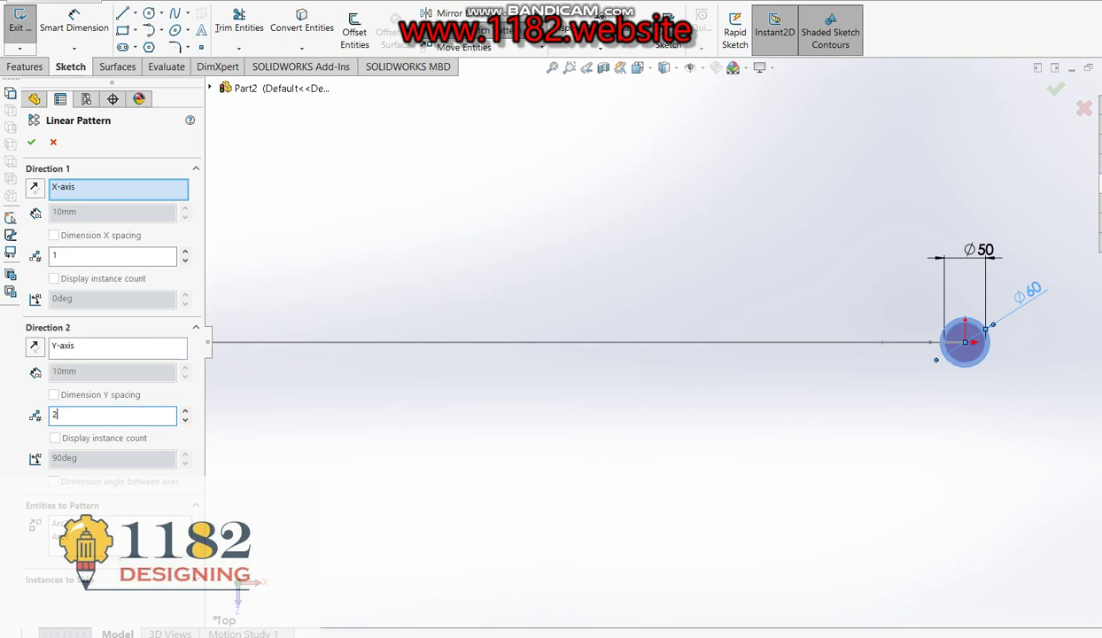
{"action": "double_click", "coordinate": [93, 370]}
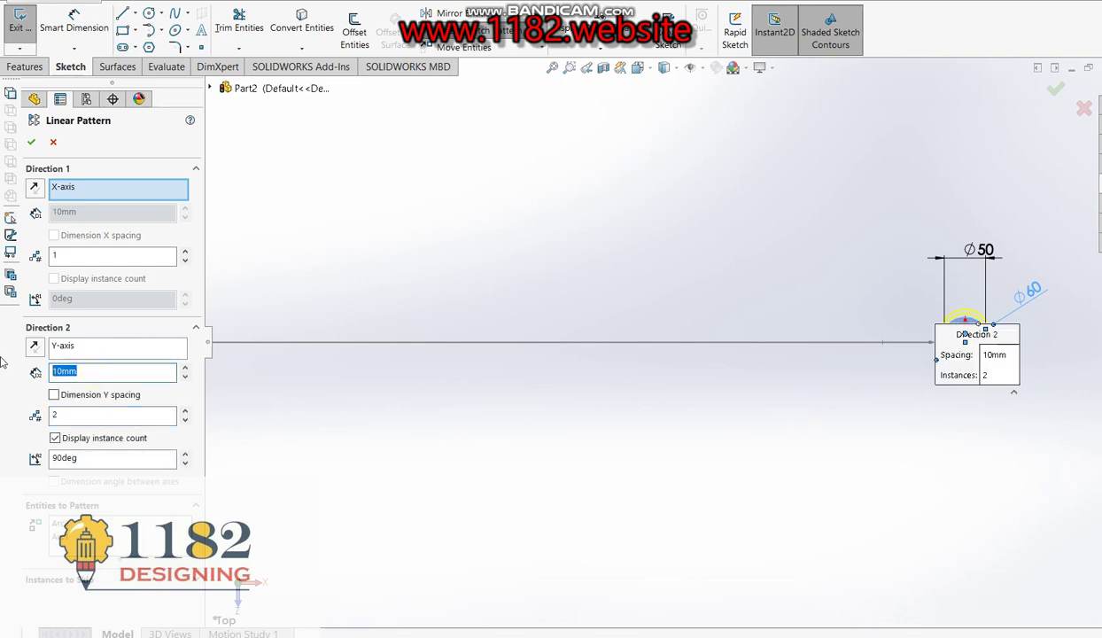
{"action": "type", "text": "15"}
{"action": "type", "text": "0"}
{"action": "key", "text": "Return"}
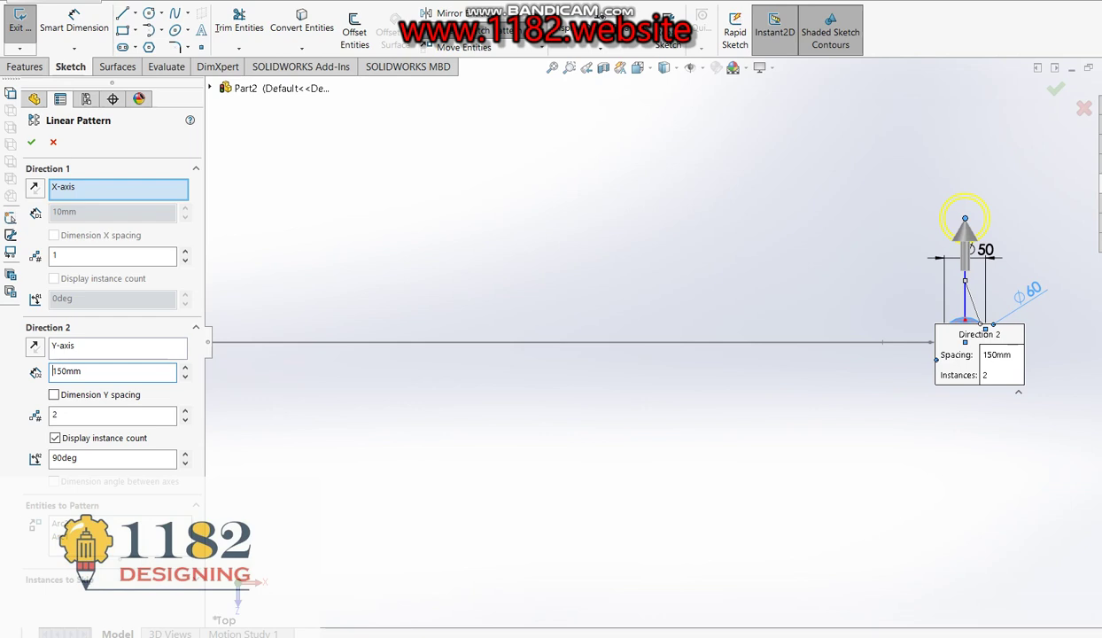
{"action": "double_click", "coordinate": [95, 372]}
{"action": "type", "text": "10"}
{"action": "key", "text": "Return"}
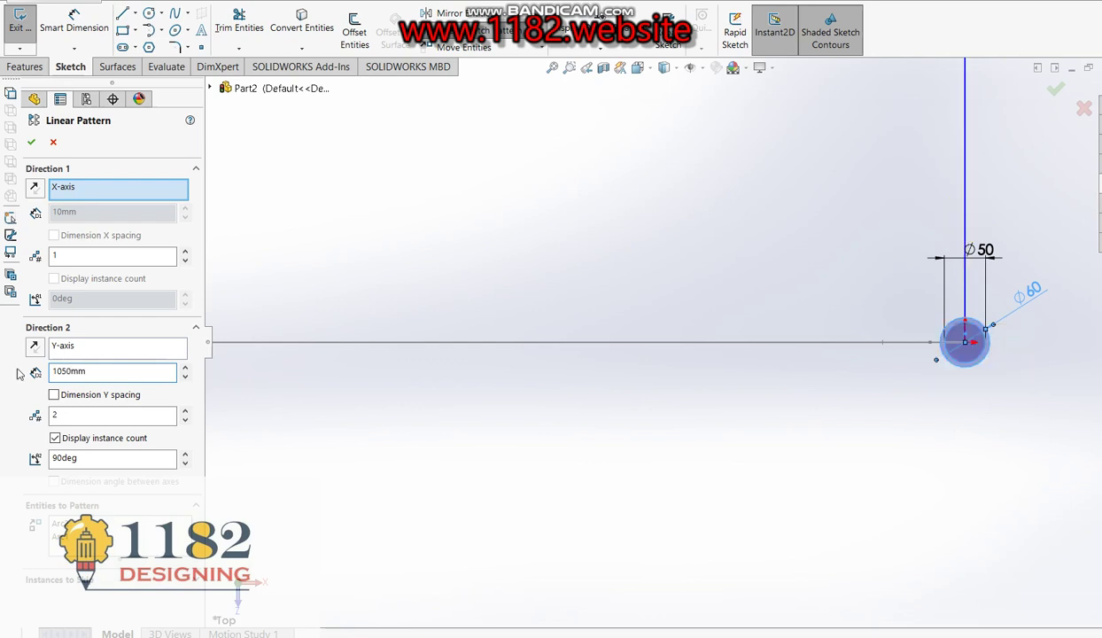
{"action": "left_click", "coordinate": [34, 346]}
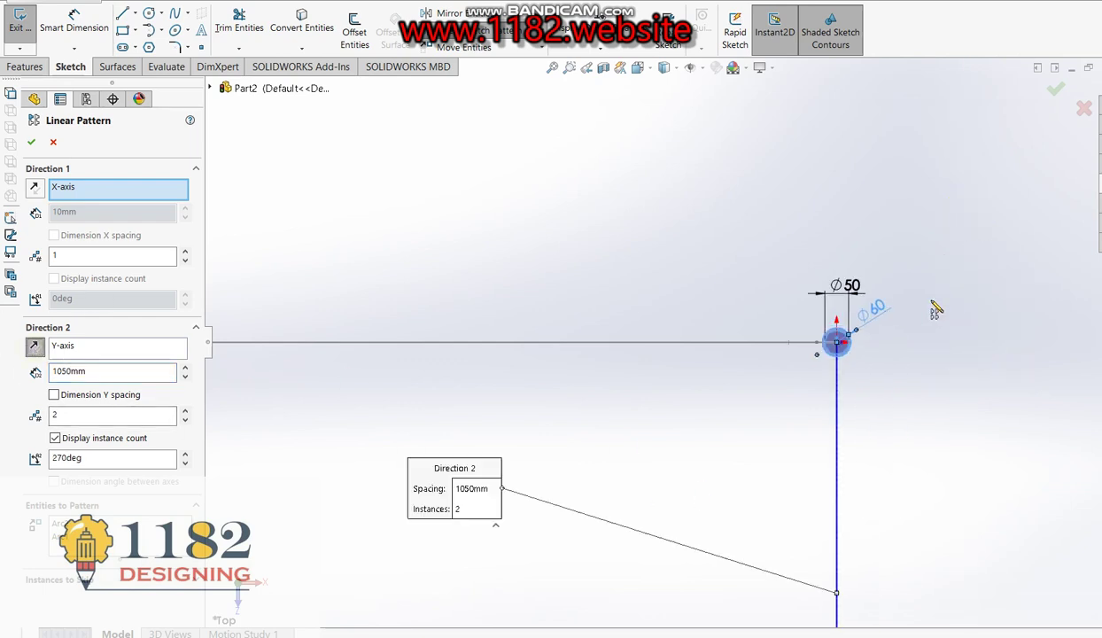
{"action": "left_click", "coordinate": [1055, 89]}
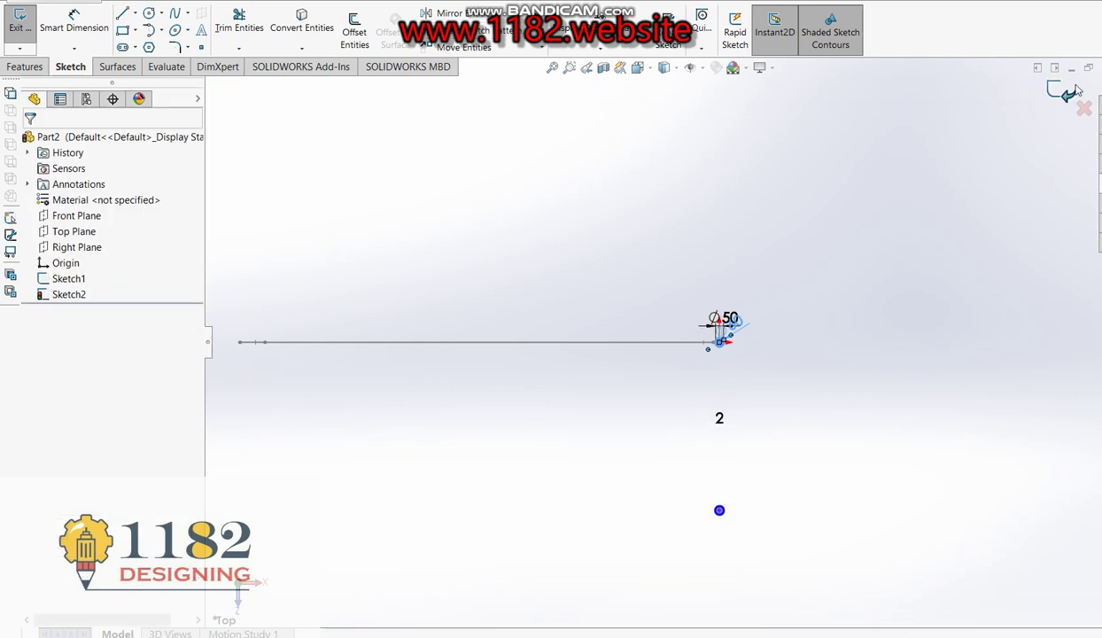
Sweep the circle profiles along the Sketch1 rail path into two tubular rails.
{"action": "key", "text": "ctrl+b"}
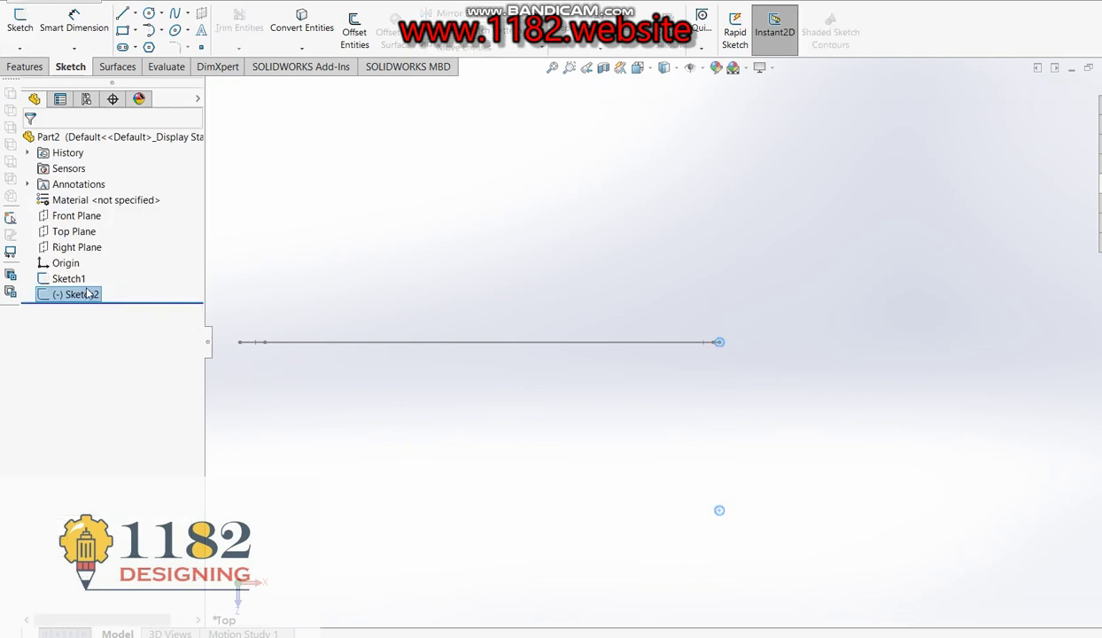
{"action": "left_click", "coordinate": [64, 281], "text": "ctrl"}
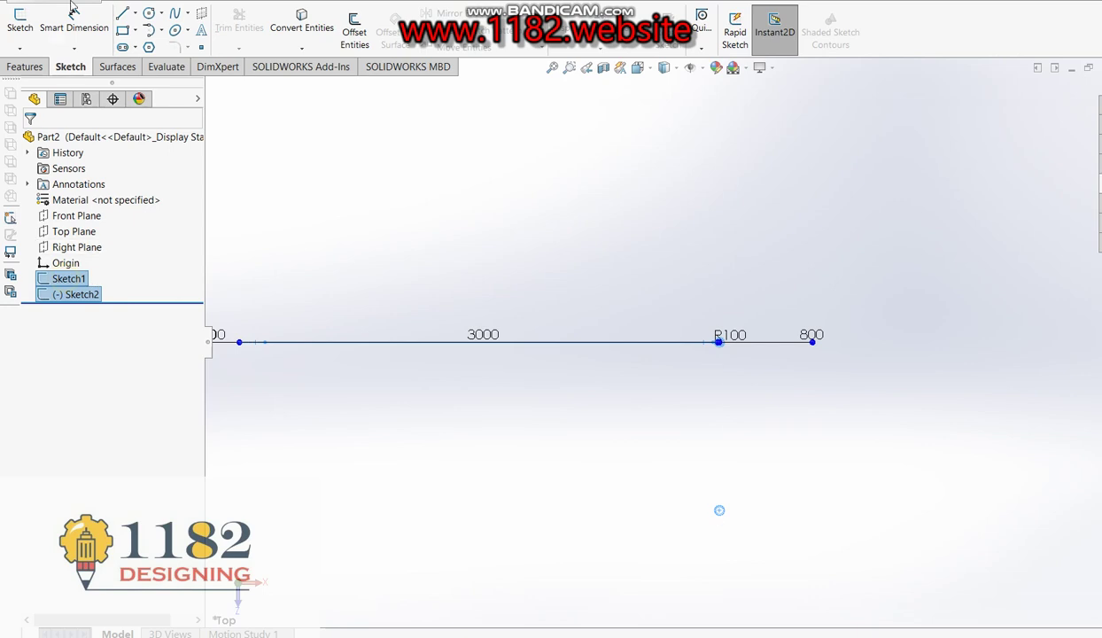
{"action": "left_click", "coordinate": [25, 66]}
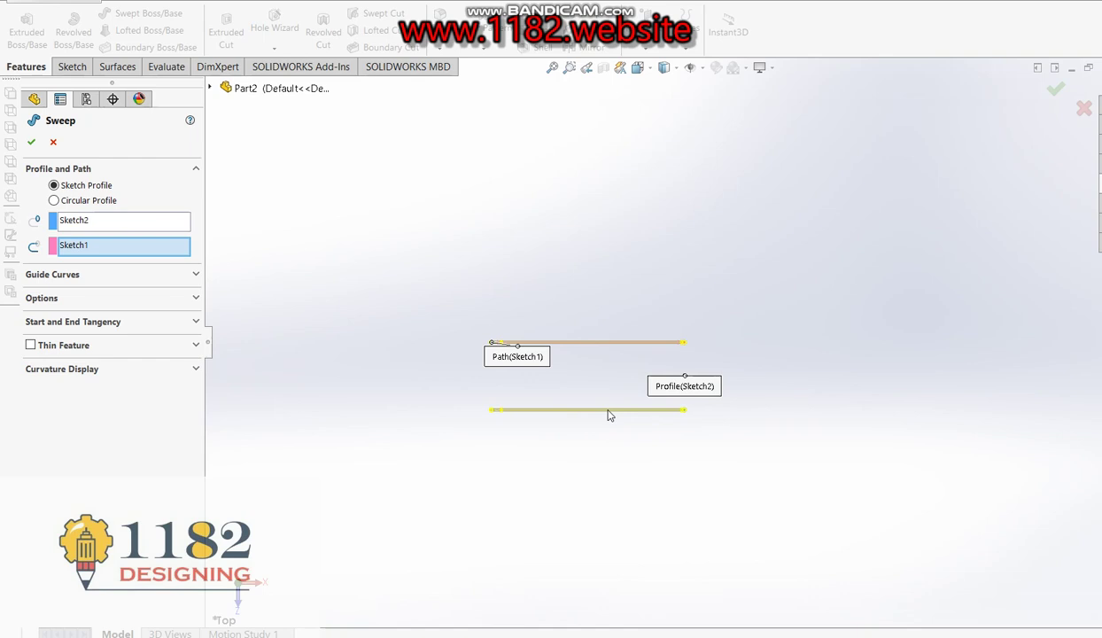
{"action": "left_click", "coordinate": [31, 141]}
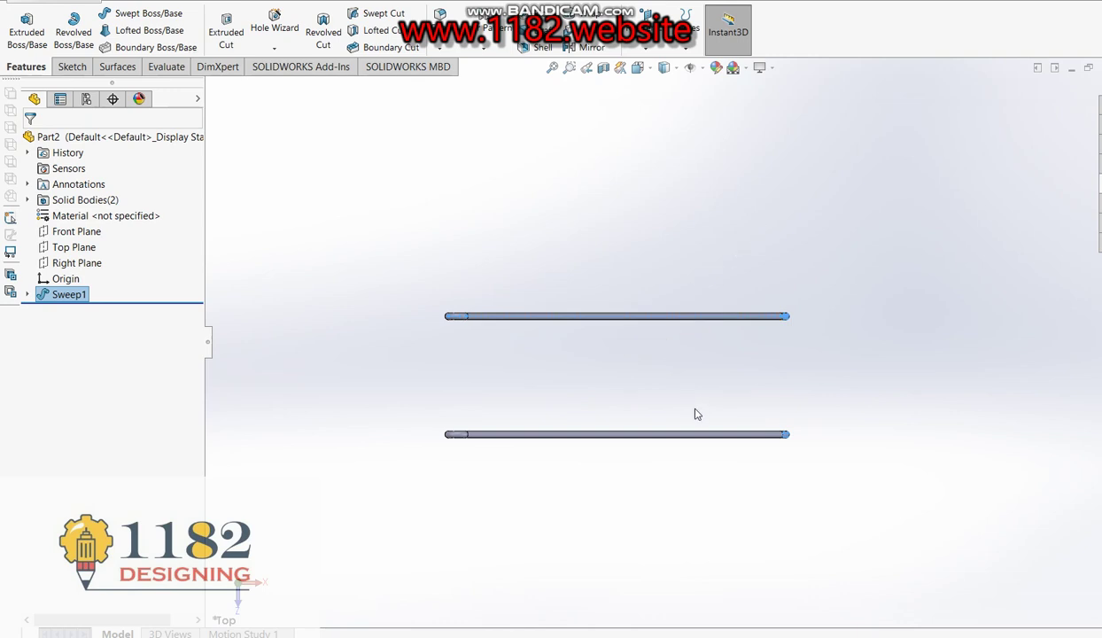
Inspect the bent tubes from the Right Plane view and start a new reference plane.
{"action": "scroll", "coordinate": [696, 411], "scroll_direction": "down", "scroll_amount": 3}
{"action": "left_click", "coordinate": [529, 444]}
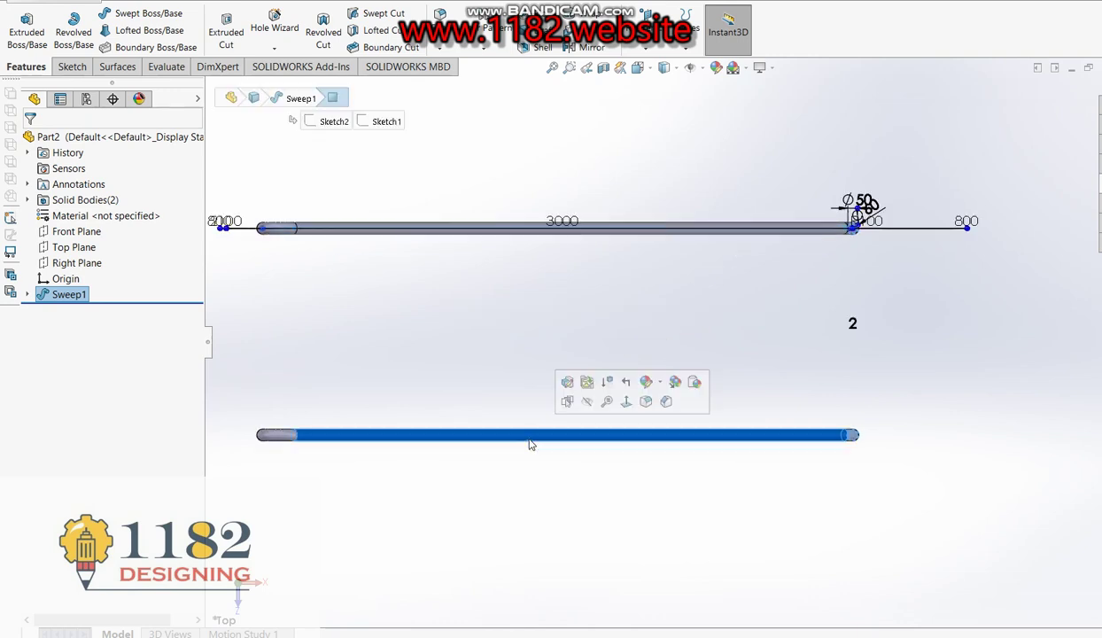
{"action": "left_click", "coordinate": [70, 264]}
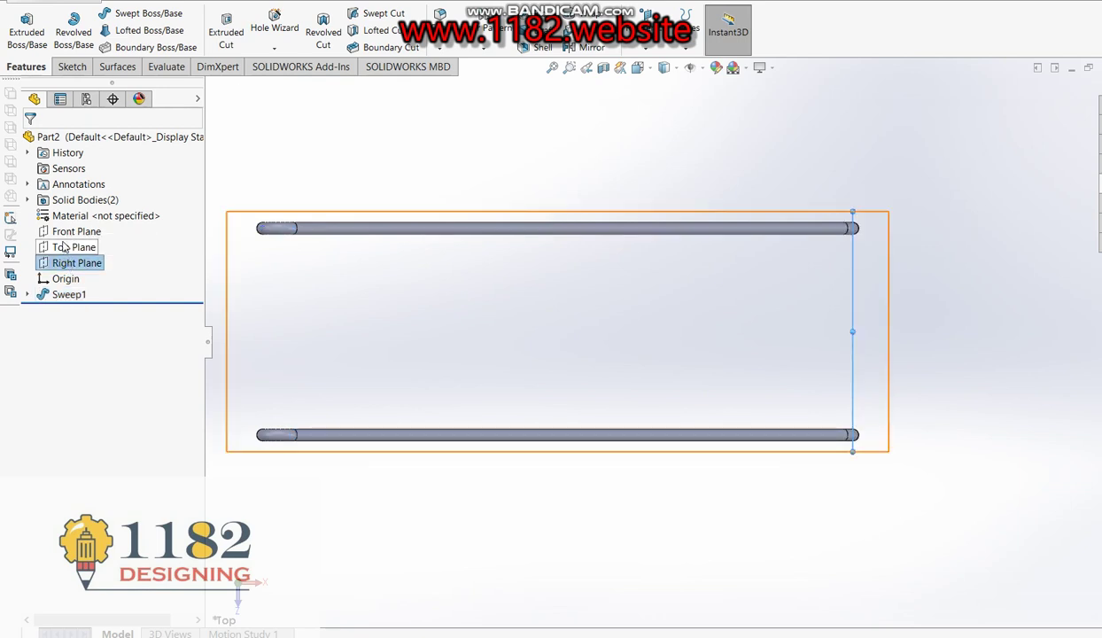
{"action": "key", "text": "ctrl+8"}
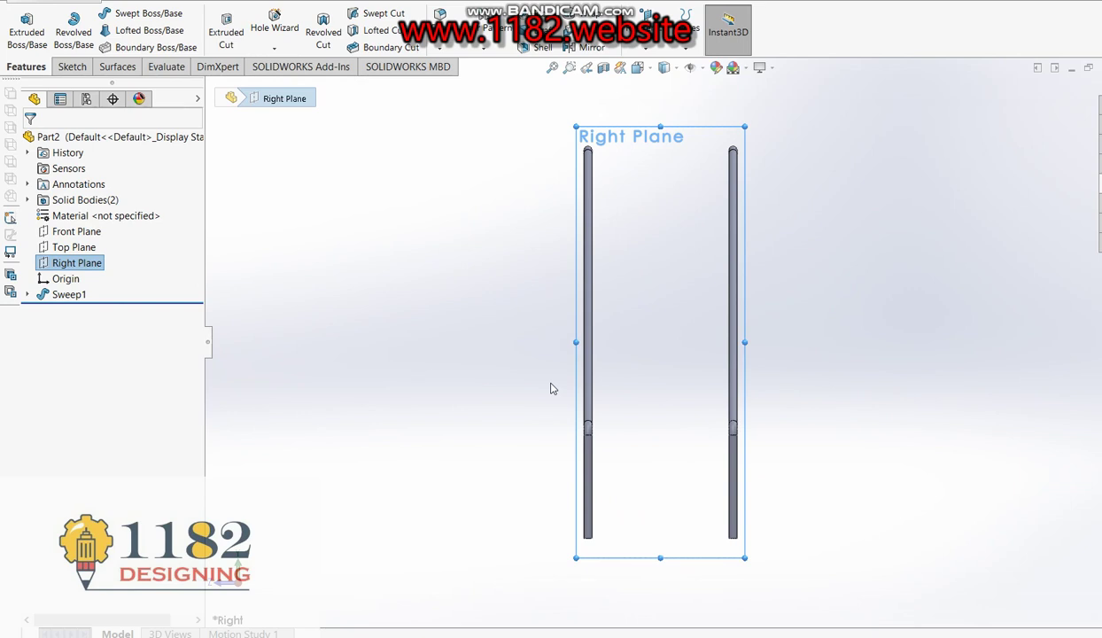
{"action": "middle_click_drag", "start_coordinate": [596, 397], "coordinate": [712, 465]}
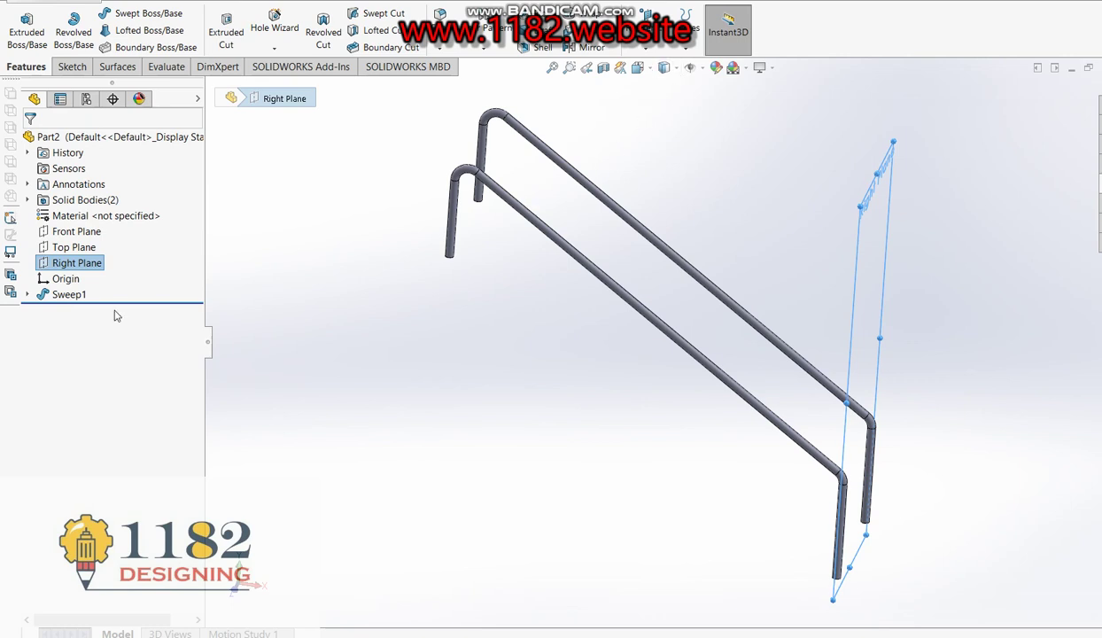
{"action": "left_click", "coordinate": [325, 352]}
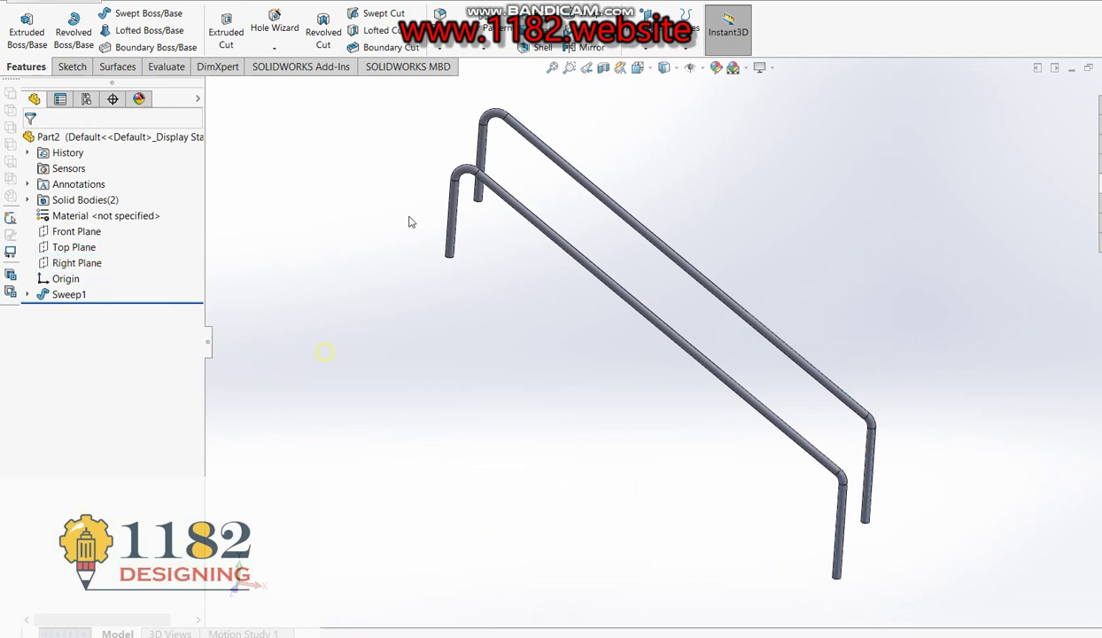
{"action": "left_click", "coordinate": [653, 53]}
{"action": "left_click", "coordinate": [655, 65]}
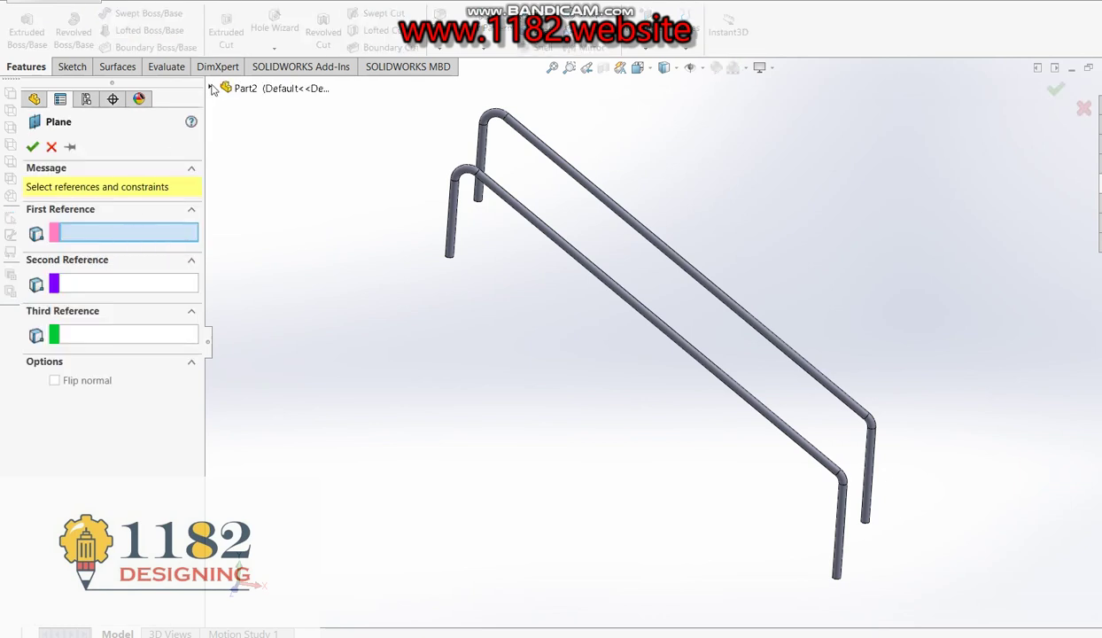
Create Plane1 offset 1050 mm from the Top Plane.
{"action": "left_click", "coordinate": [209, 89]}
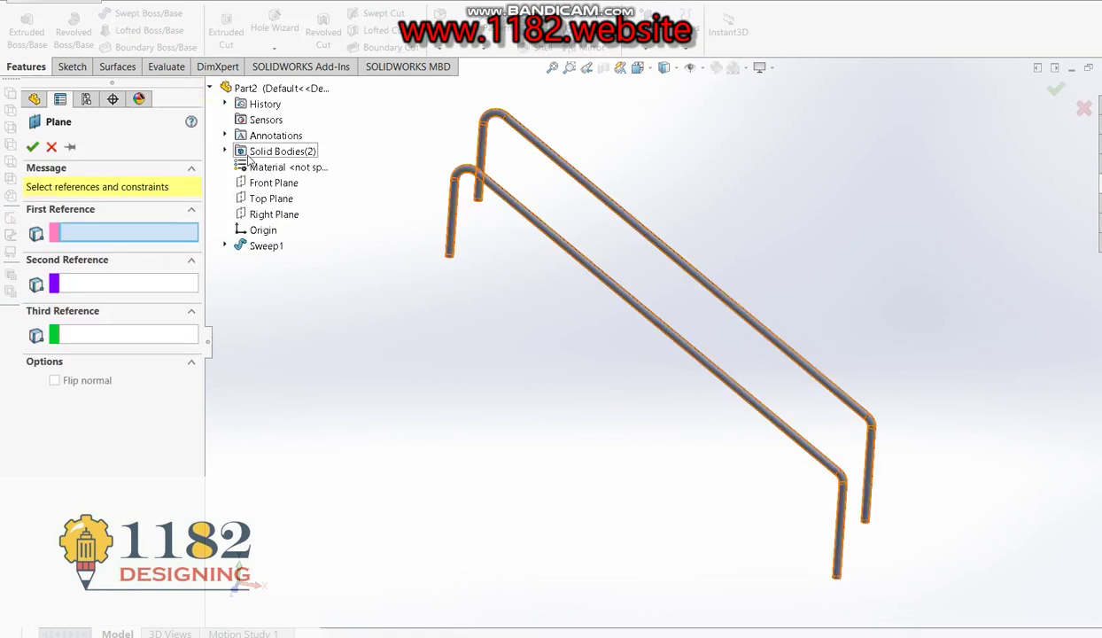
{"action": "left_click", "coordinate": [268, 206]}
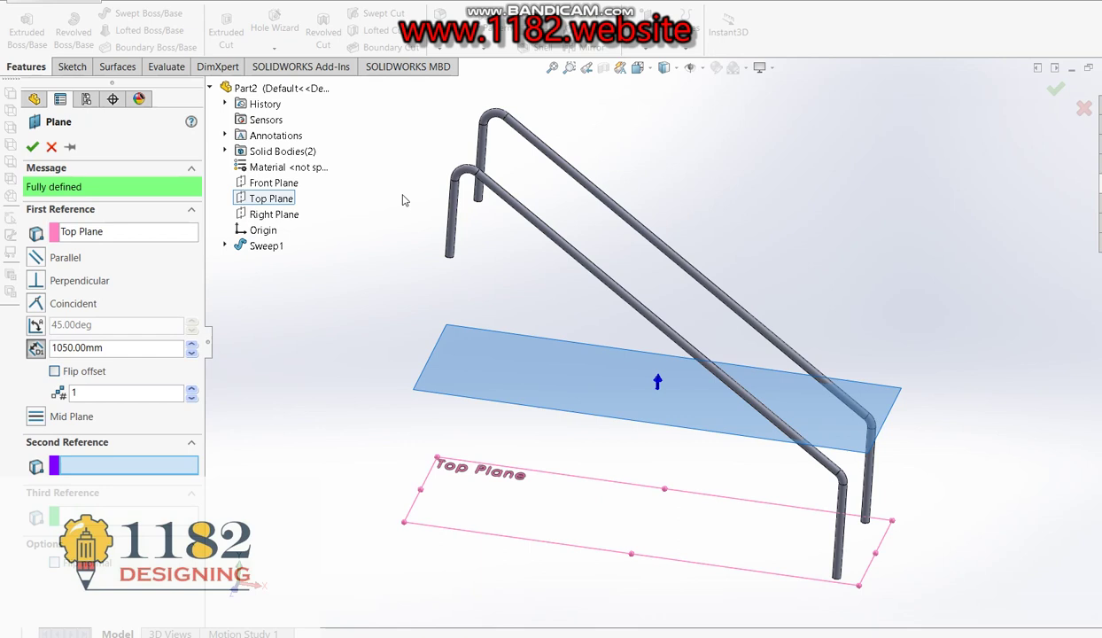
{"action": "left_click", "coordinate": [33, 149]}
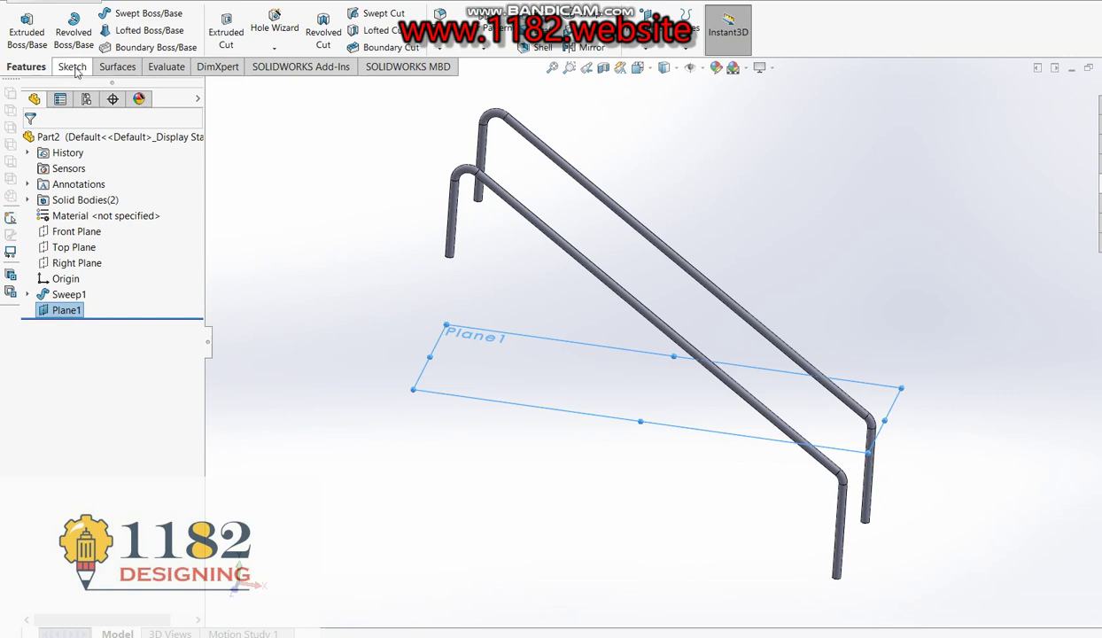
{"action": "left_click", "coordinate": [27, 31]}
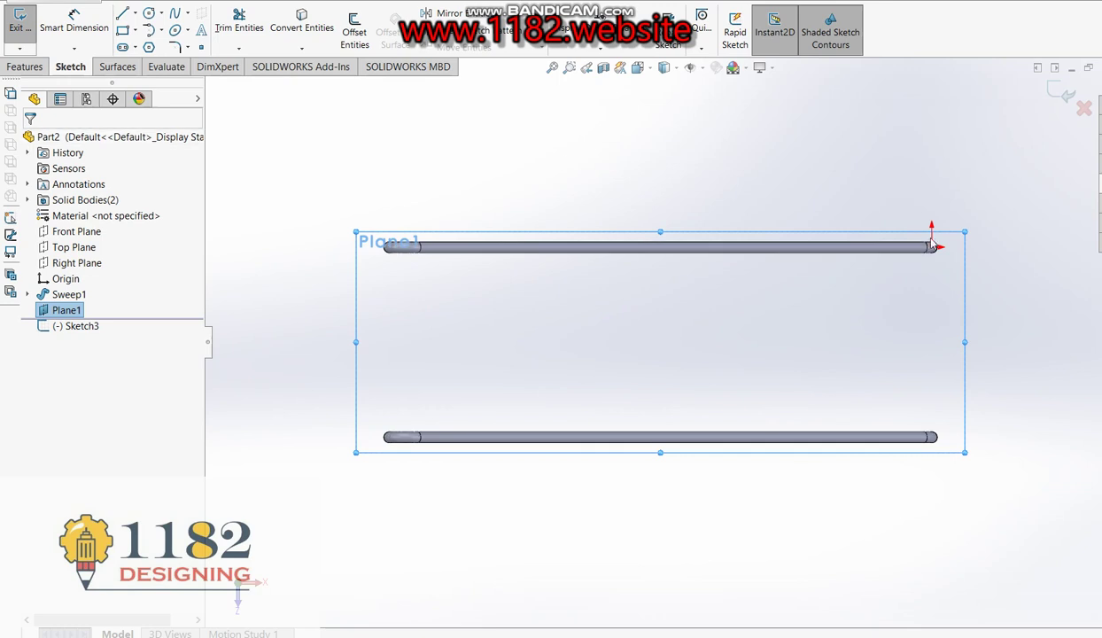
Draw two concentric circles on Plane1 beneath the top rail.
{"action": "left_click", "coordinate": [149, 14]}
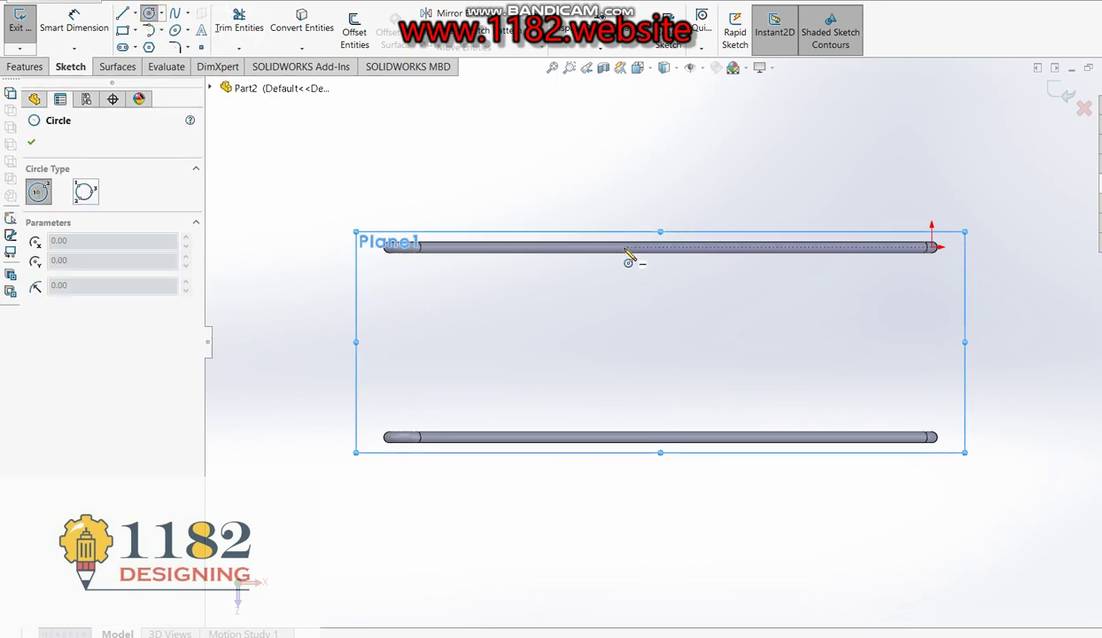
{"action": "left_click", "coordinate": [625, 250]}
{"action": "left_click", "coordinate": [645, 265]}
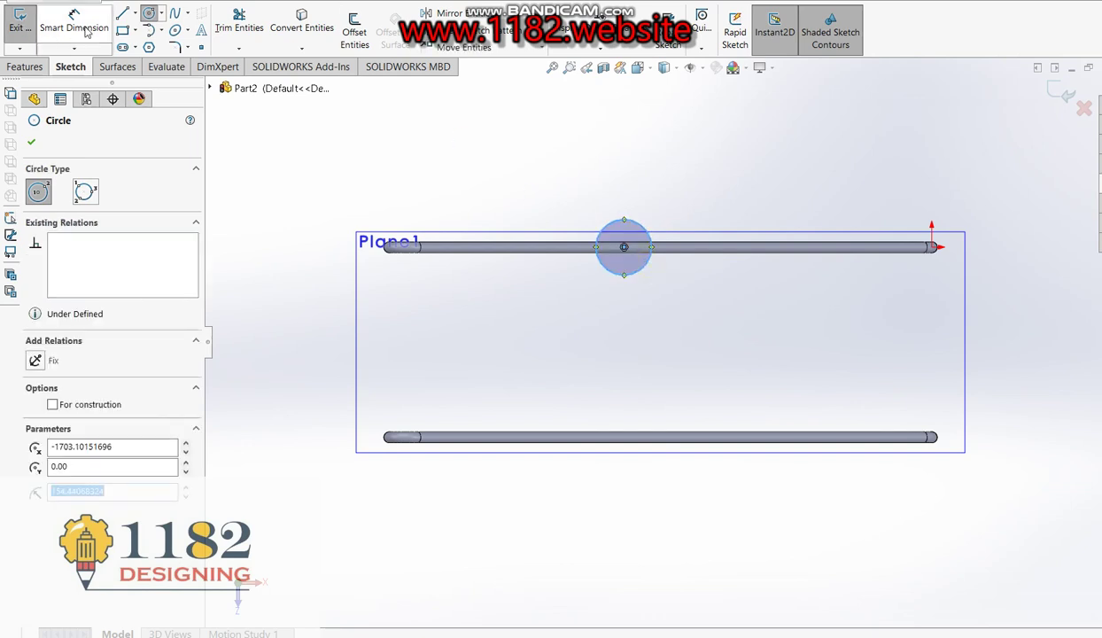
{"action": "left_click", "coordinate": [625, 248]}
{"action": "left_click", "coordinate": [634, 253]}
Dimension the post circles to Ø60 and Ø50.
{"action": "right_click_drag", "start_coordinate": [634, 253], "coordinate": [629, 222]}
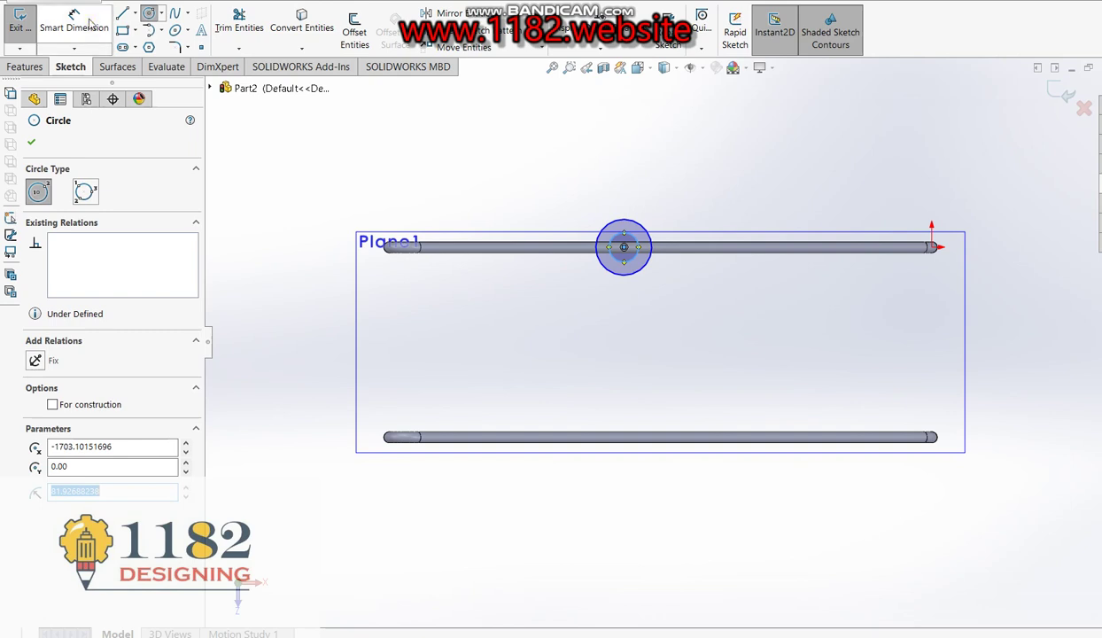
{"action": "left_click", "coordinate": [636, 228]}
{"action": "left_click", "coordinate": [671, 188]}
{"action": "type", "text": "60"}
{"action": "key", "text": "Return"}
{"action": "scroll", "coordinate": [627, 327], "scroll_direction": "down", "scroll_amount": 3}
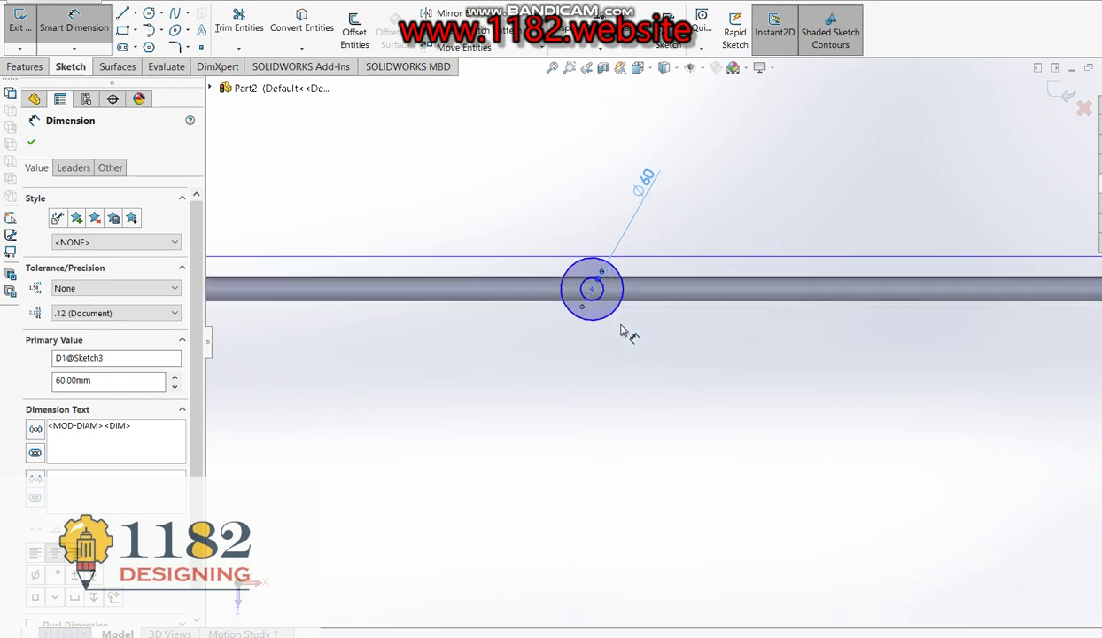
{"action": "scroll", "coordinate": [625, 297], "scroll_direction": "down", "scroll_amount": 2}
{"action": "left_click", "coordinate": [627, 295]}
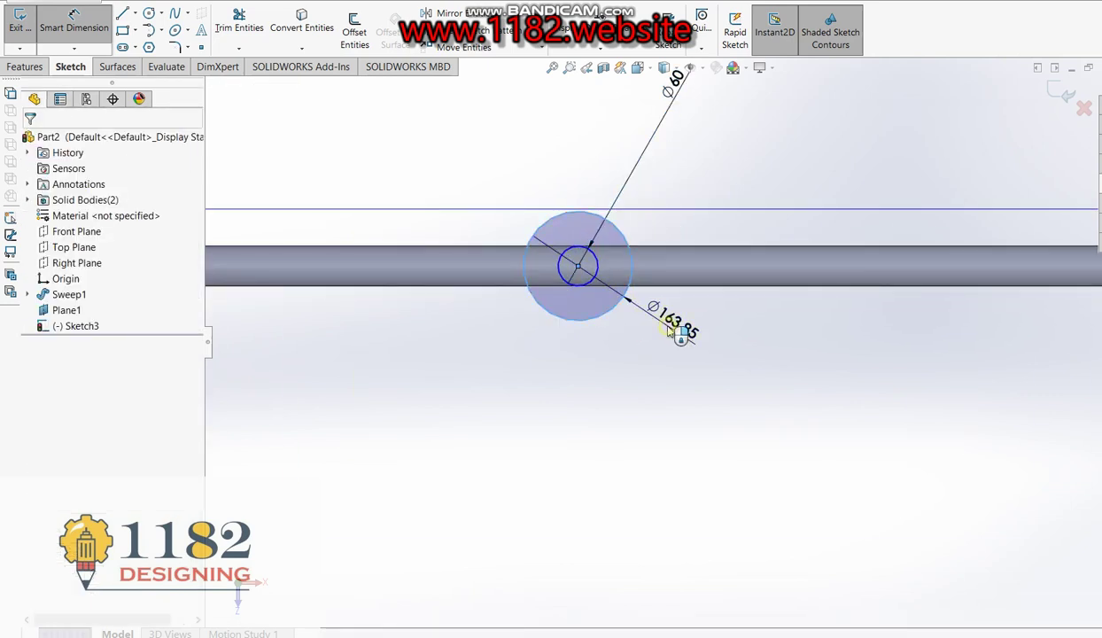
{"action": "left_click", "coordinate": [666, 328]}
{"action": "type", "text": "50"}
{"action": "key", "text": "Return"}
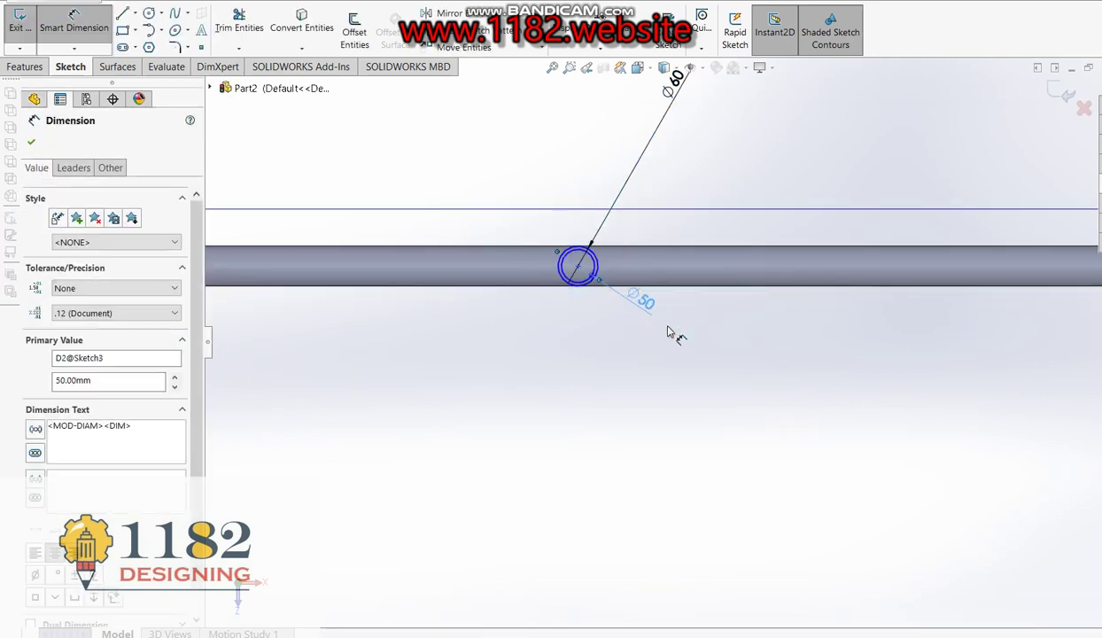
Locate the circles' centre 1500 mm horizontally from the rail's end point.
{"action": "left_click", "coordinate": [582, 271]}
{"action": "scroll", "coordinate": [708, 270], "scroll_direction": "up", "scroll_amount": 3}
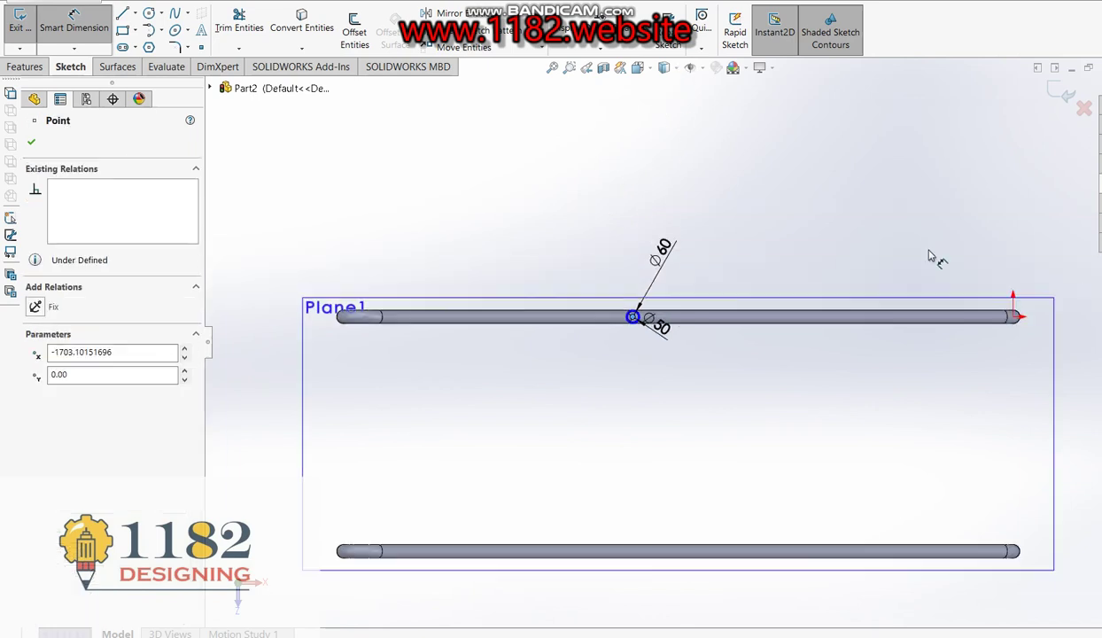
{"action": "left_click", "coordinate": [1014, 317]}
{"action": "left_click", "coordinate": [895, 220]}
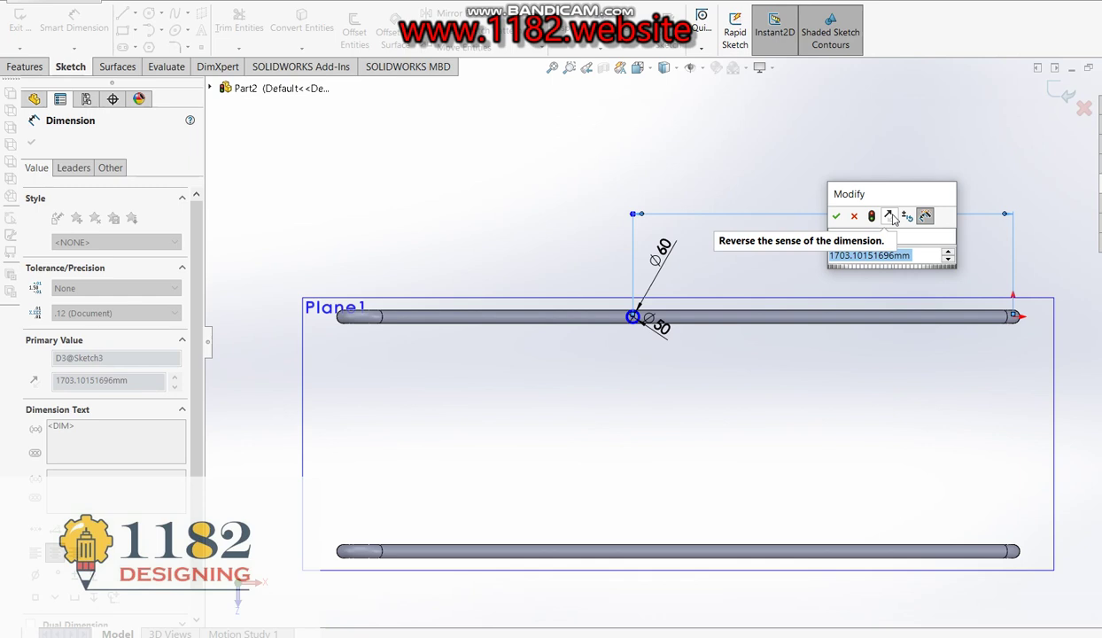
{"action": "type", "text": "1500"}
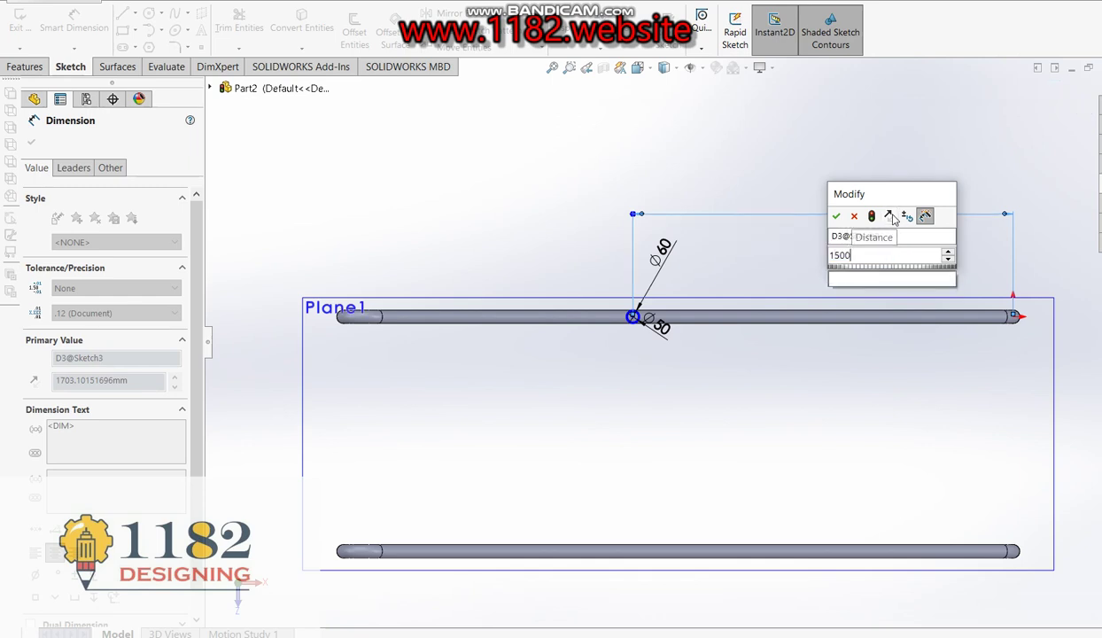
{"action": "key", "text": "Return"}
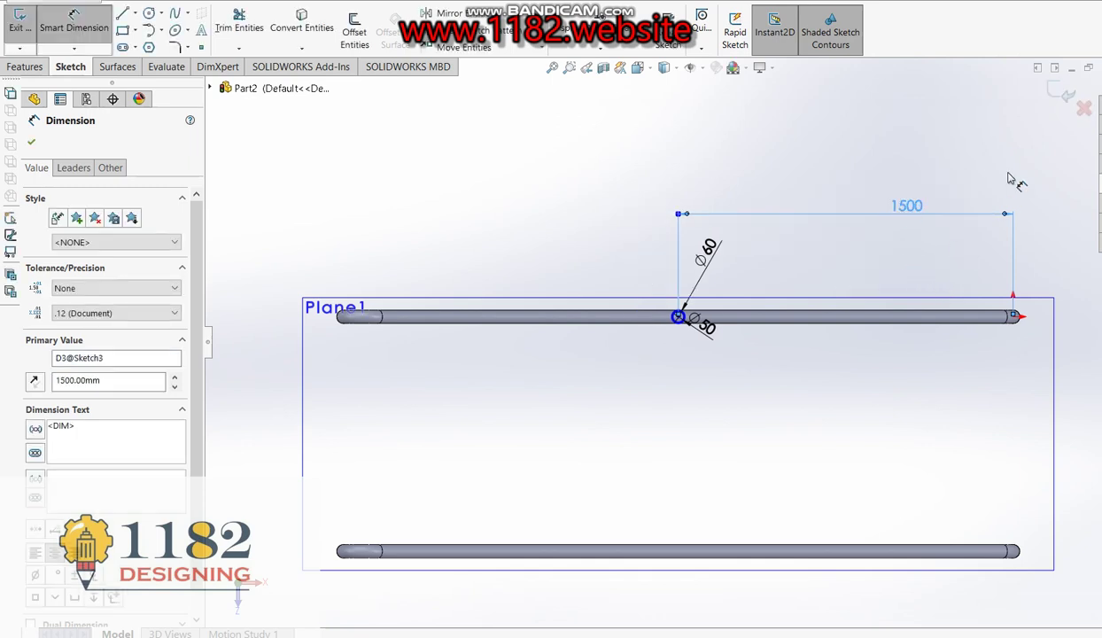
{"action": "left_click", "coordinate": [1054, 93]}
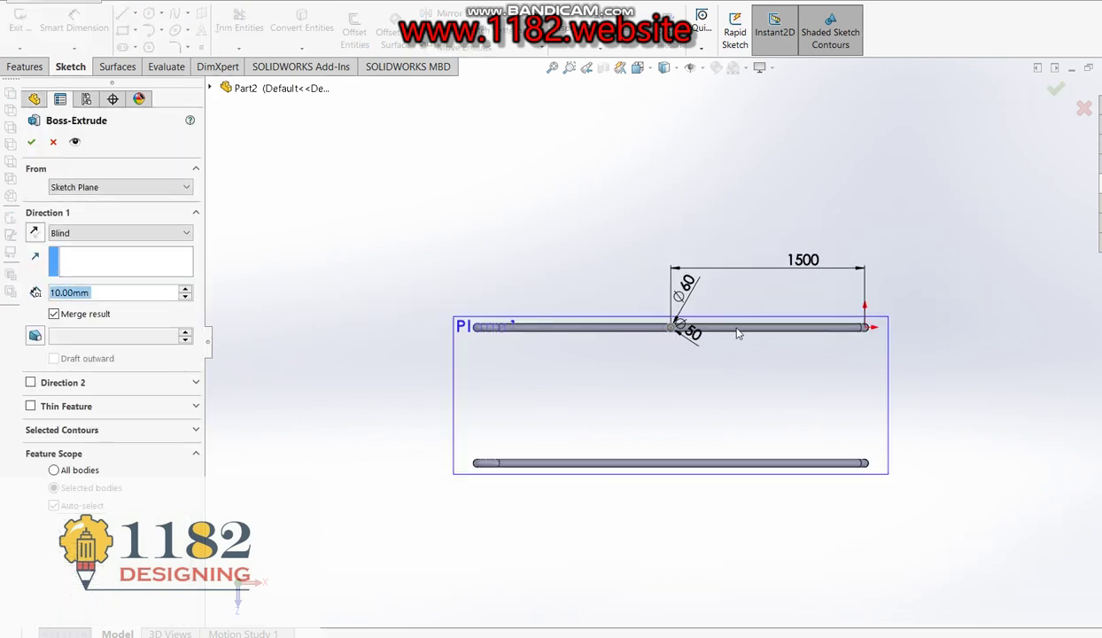
Extrude the post circles Up To Surface, ending at the rail's face.
{"action": "mouse_move", "coordinate": [644, 339]}
{"action": "middle_mouse_down"}
{"action": "mouse_move", "coordinate": [706, 142]}
{"action": "mouse_move", "coordinate": [624, 372]}
{"action": "middle_mouse_up"}
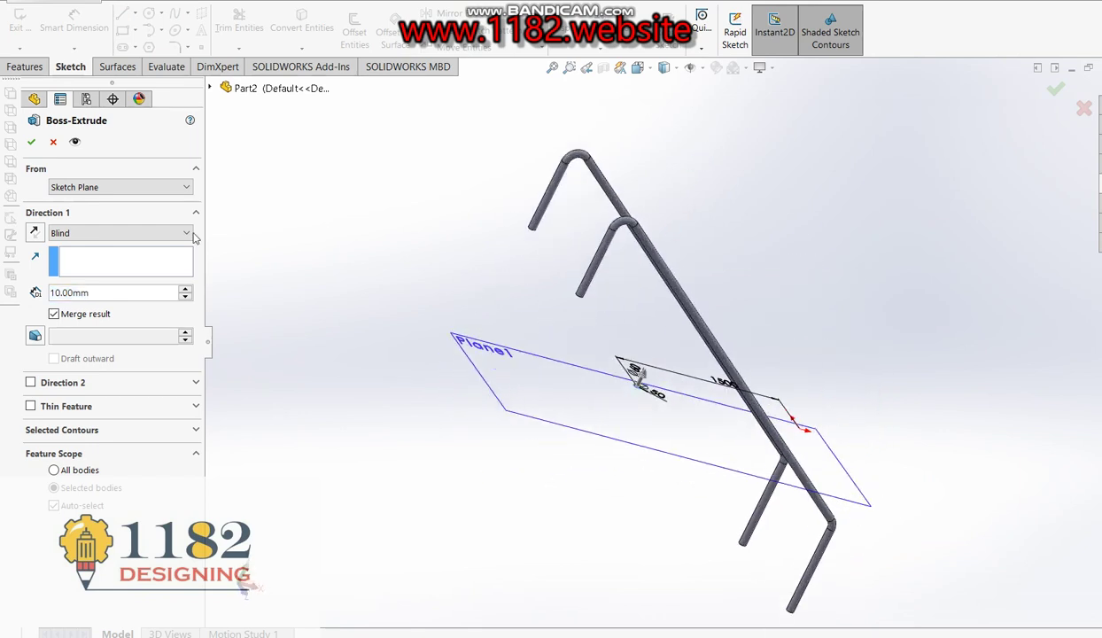
{"action": "left_click", "coordinate": [113, 232]}
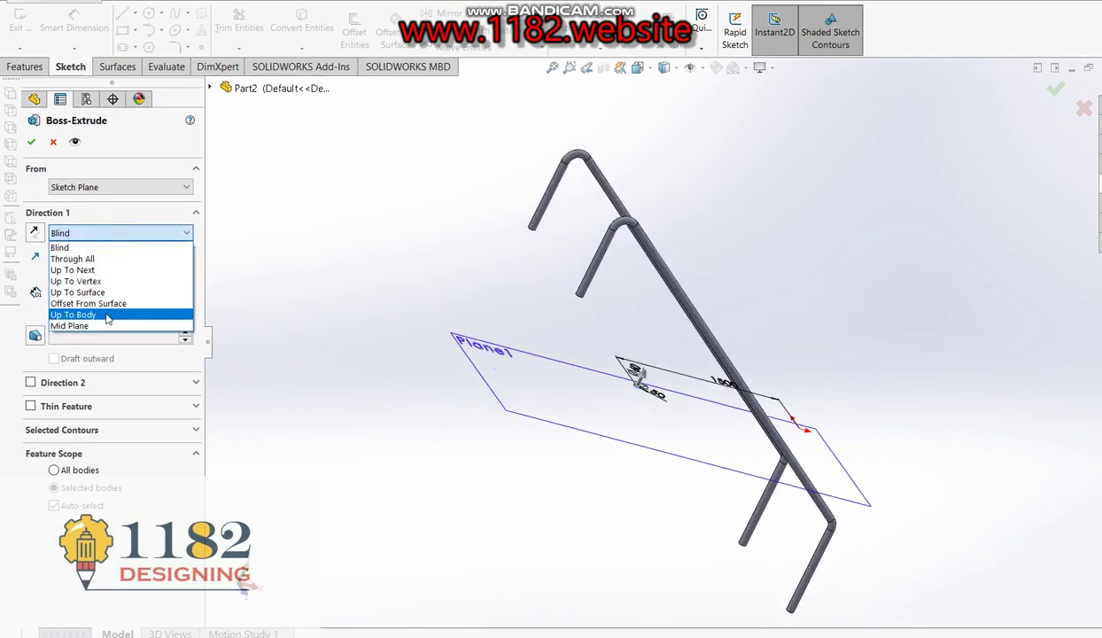
{"action": "left_click", "coordinate": [99, 290]}
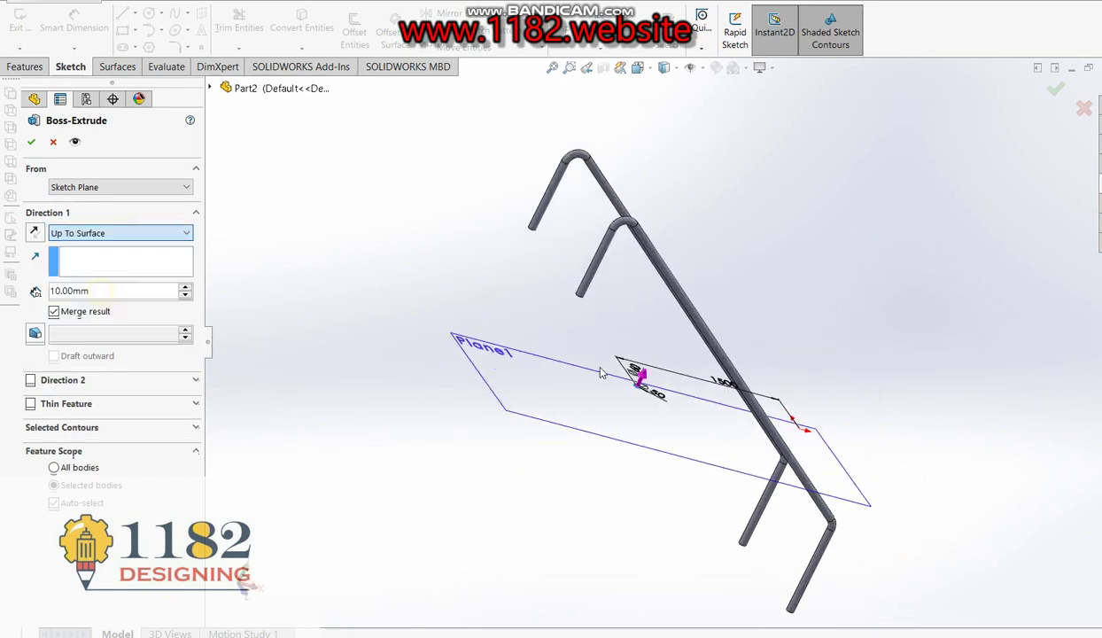
{"action": "left_click", "coordinate": [686, 315]}
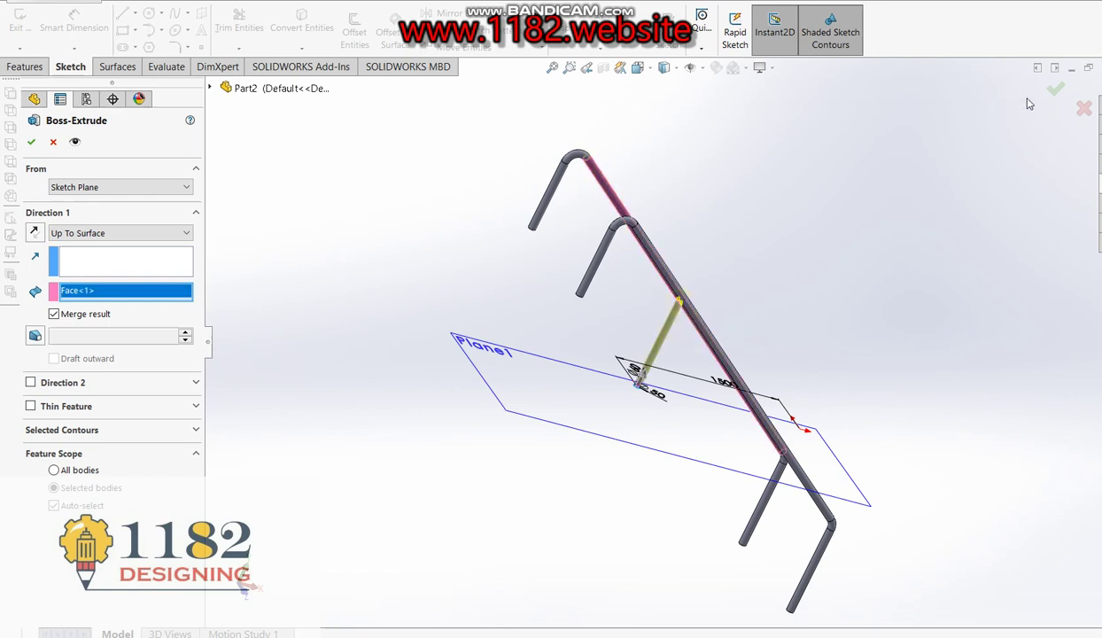
{"action": "left_click", "coordinate": [1055, 88]}
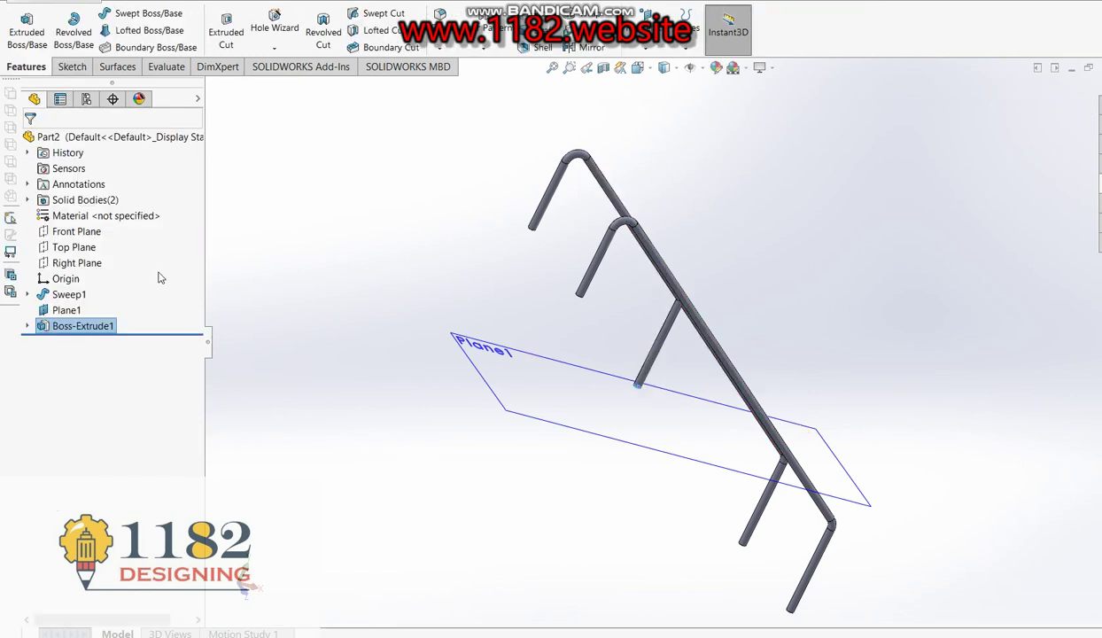
{"action": "left_click", "coordinate": [69, 310]}
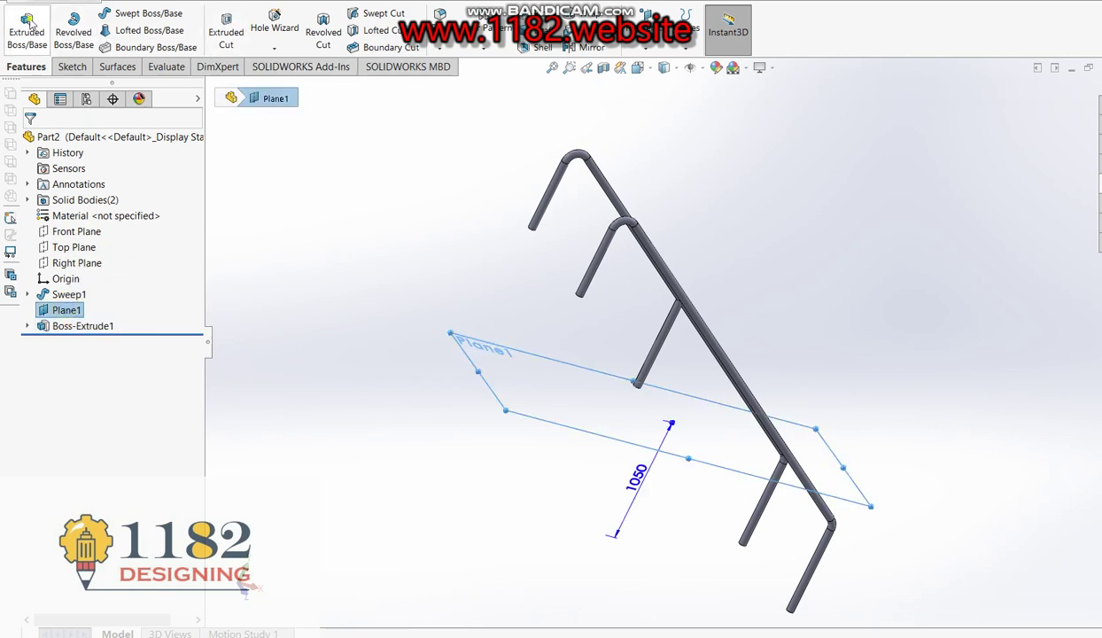
Start a sketch on Plane1 and draw two concentric circles on the bottom rail.
{"action": "left_click", "coordinate": [27, 25]}
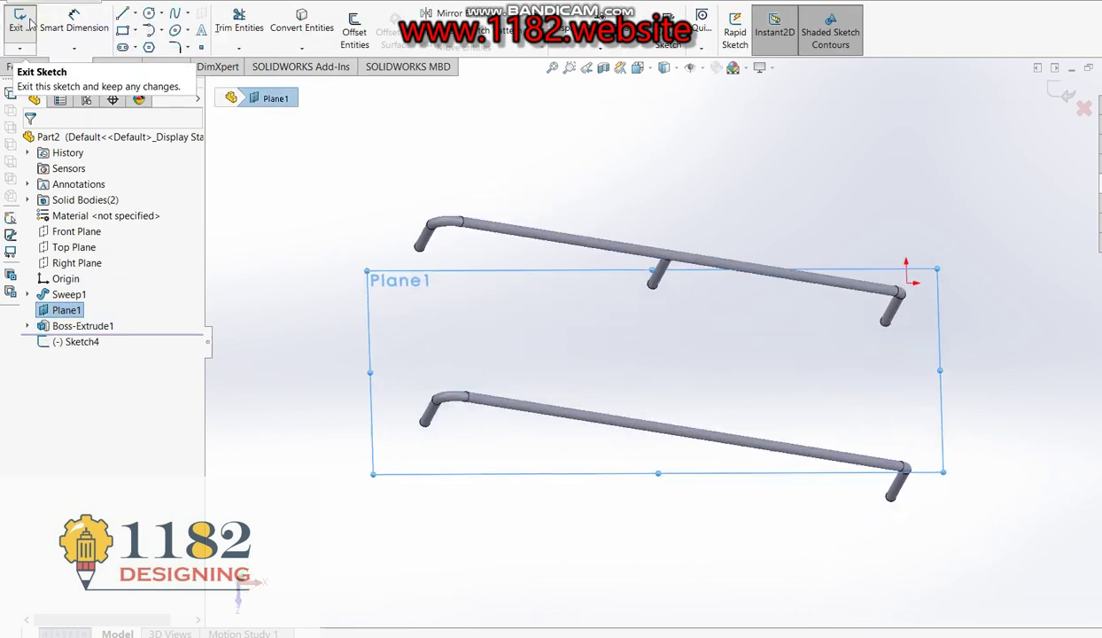
{"action": "left_click", "coordinate": [150, 14]}
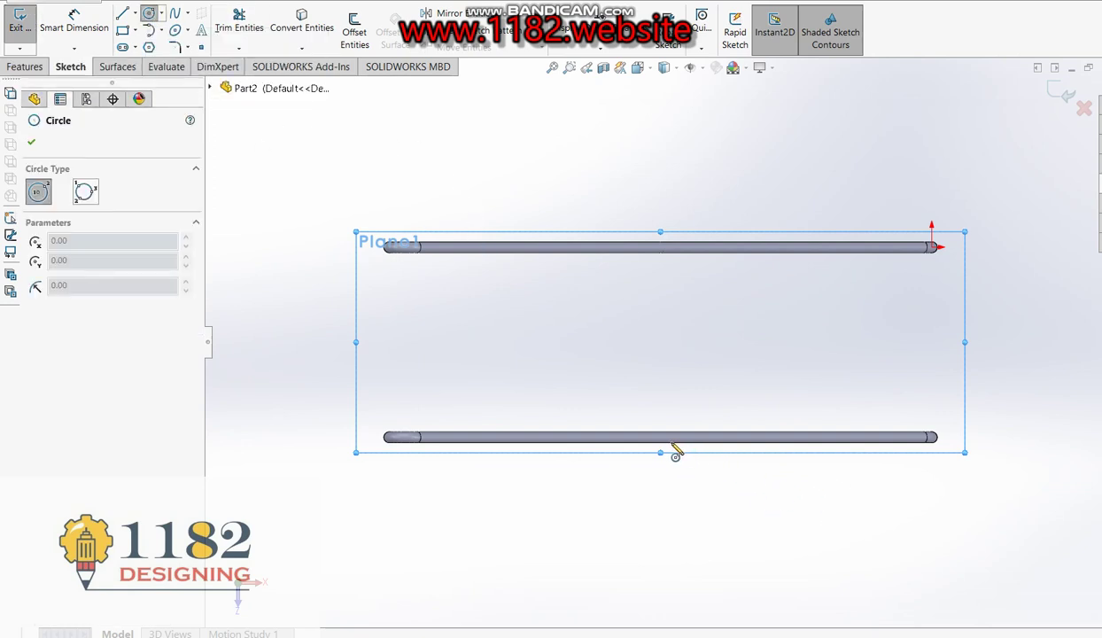
{"action": "left_click", "coordinate": [671, 448]}
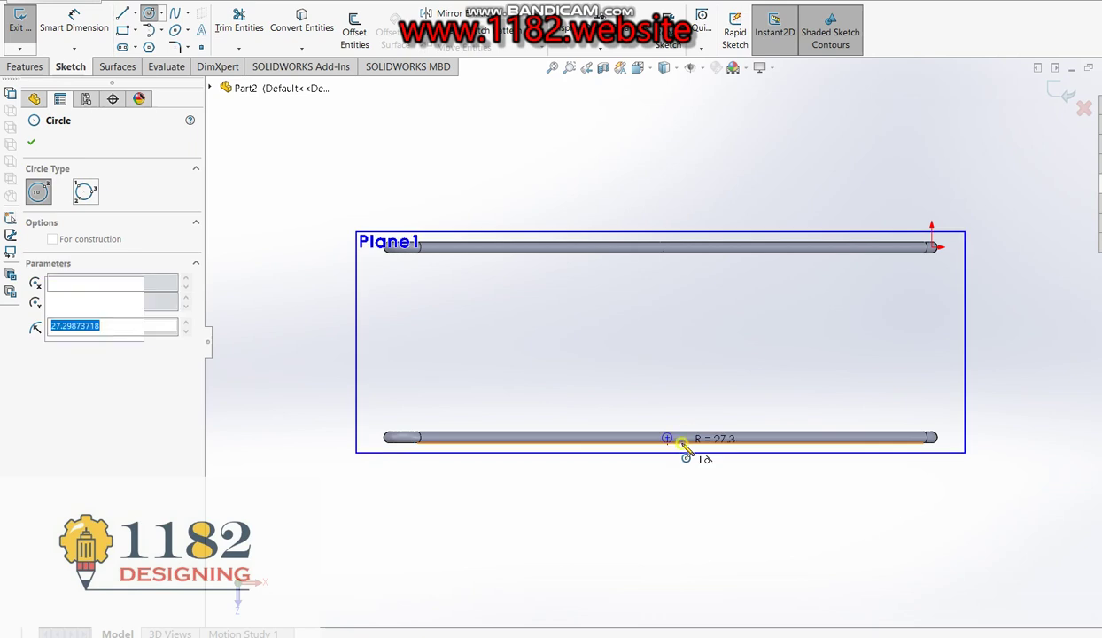
{"action": "left_click", "coordinate": [684, 450]}
{"action": "scroll", "coordinate": [684, 453], "scroll_direction": "down", "scroll_amount": 3}
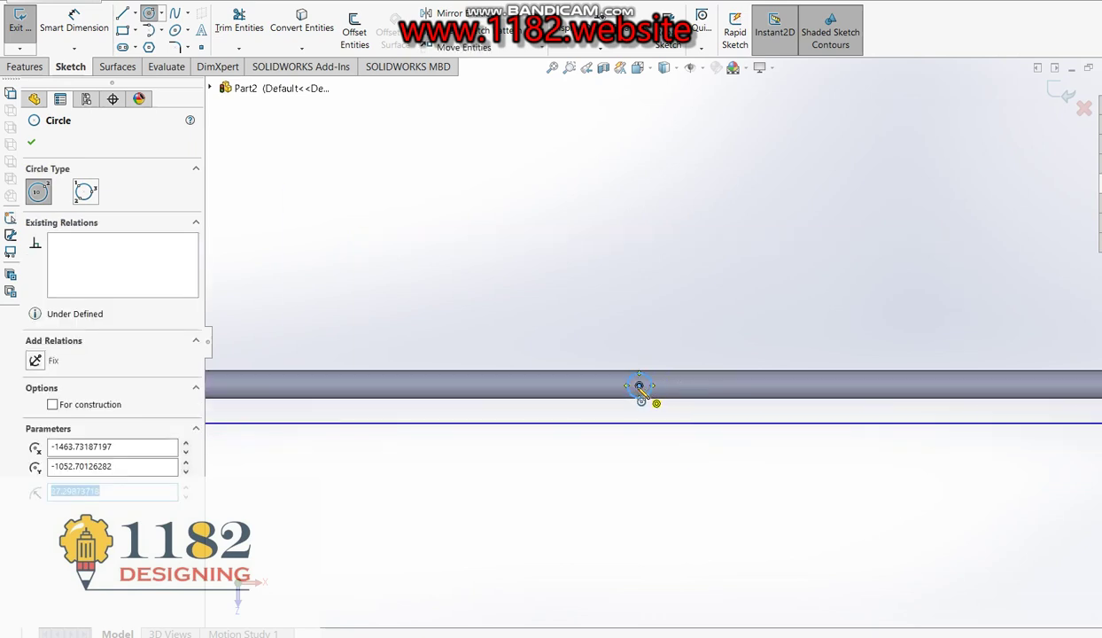
{"action": "left_click", "coordinate": [639, 386]}
{"action": "left_click", "coordinate": [658, 405]}
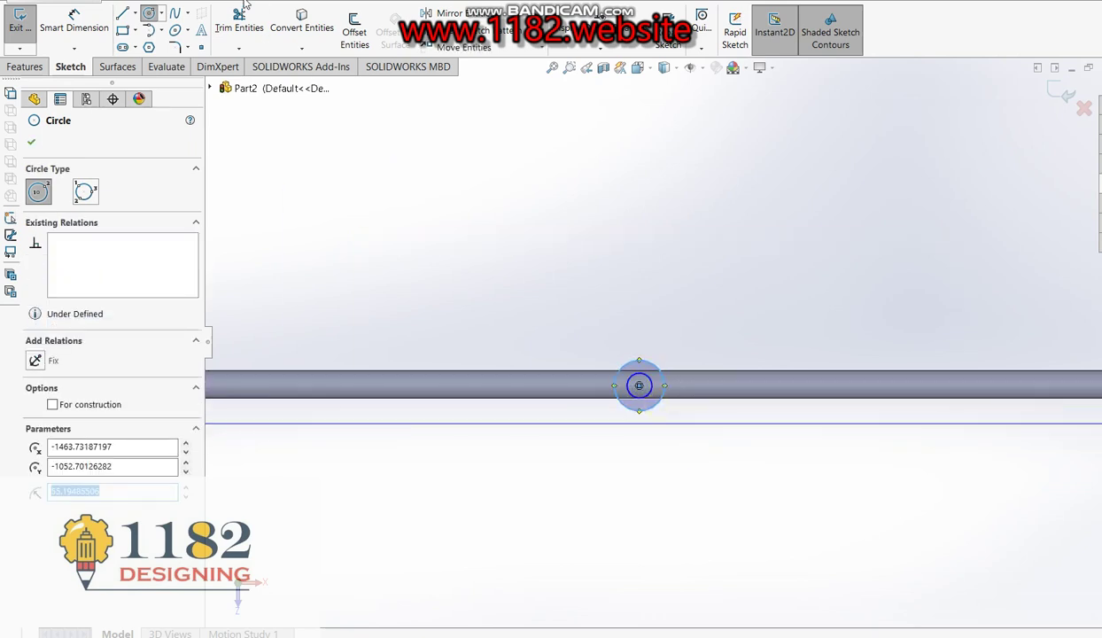
Dimension the concentric circles to 50 mm and 60 mm diameters.
{"action": "left_click", "coordinate": [55, 25]}
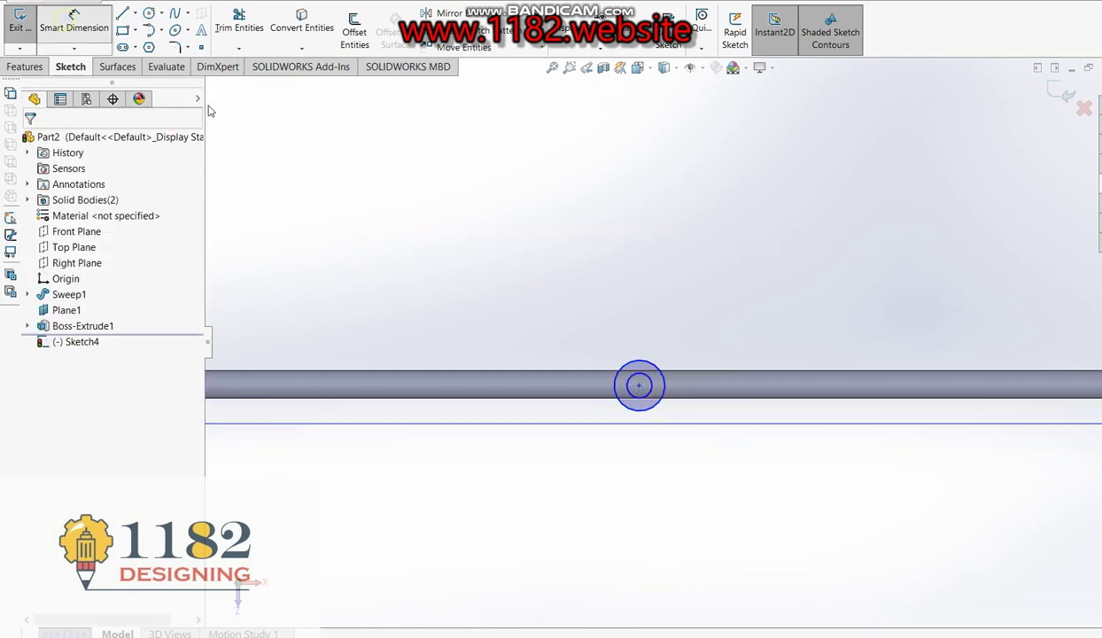
{"action": "left_click", "coordinate": [651, 394]}
{"action": "left_click", "coordinate": [692, 340]}
{"action": "type", "text": "50"}
{"action": "key", "text": "Return"}
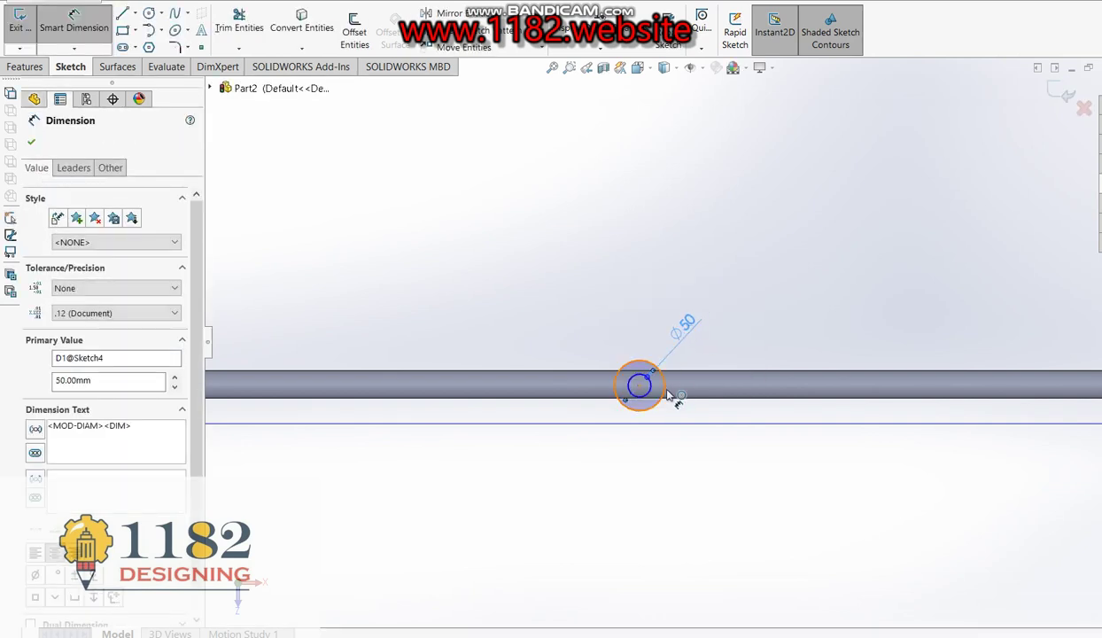
{"action": "left_click", "coordinate": [666, 394]}
{"action": "left_click", "coordinate": [663, 373]}
{"action": "left_click", "coordinate": [726, 358]}
{"action": "type", "text": "60"}
{"action": "key", "text": "Return"}
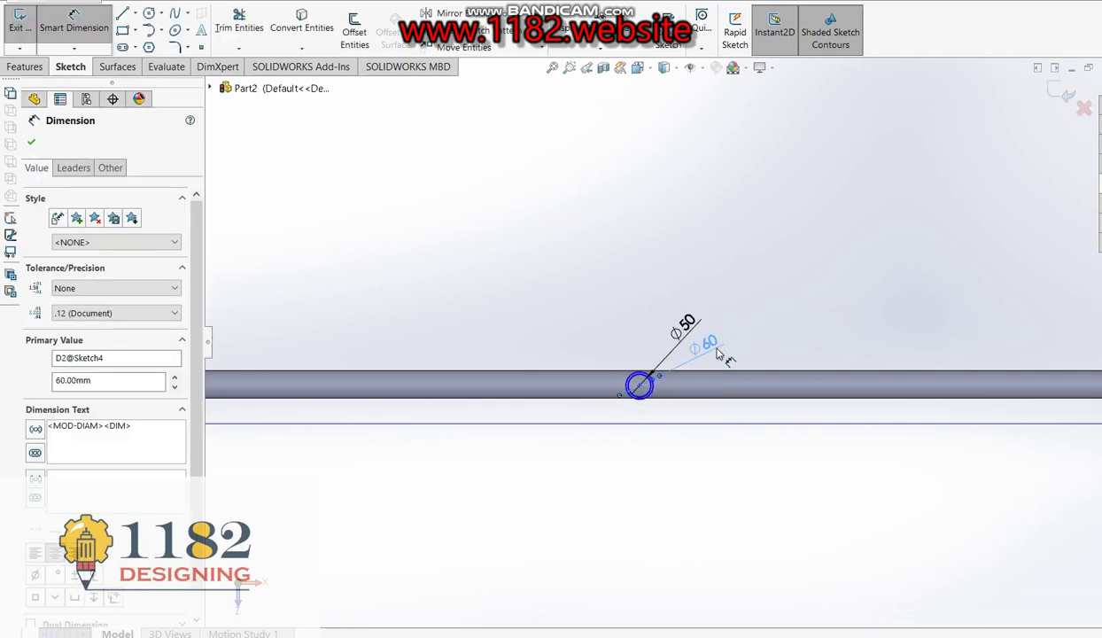
Place the circles' centre 1050 mm vertically from the upper rail end.
{"action": "left_click", "coordinate": [640, 388]}
{"action": "scroll", "coordinate": [824, 337], "scroll_direction": "down", "scroll_amount": 3}
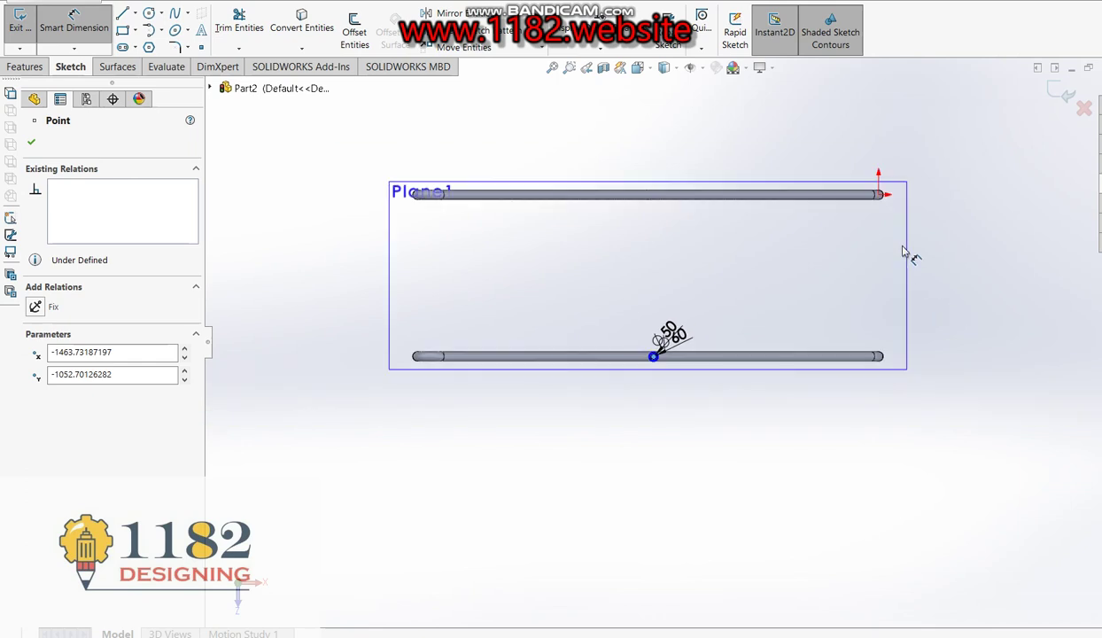
{"action": "left_click", "coordinate": [841, 220]}
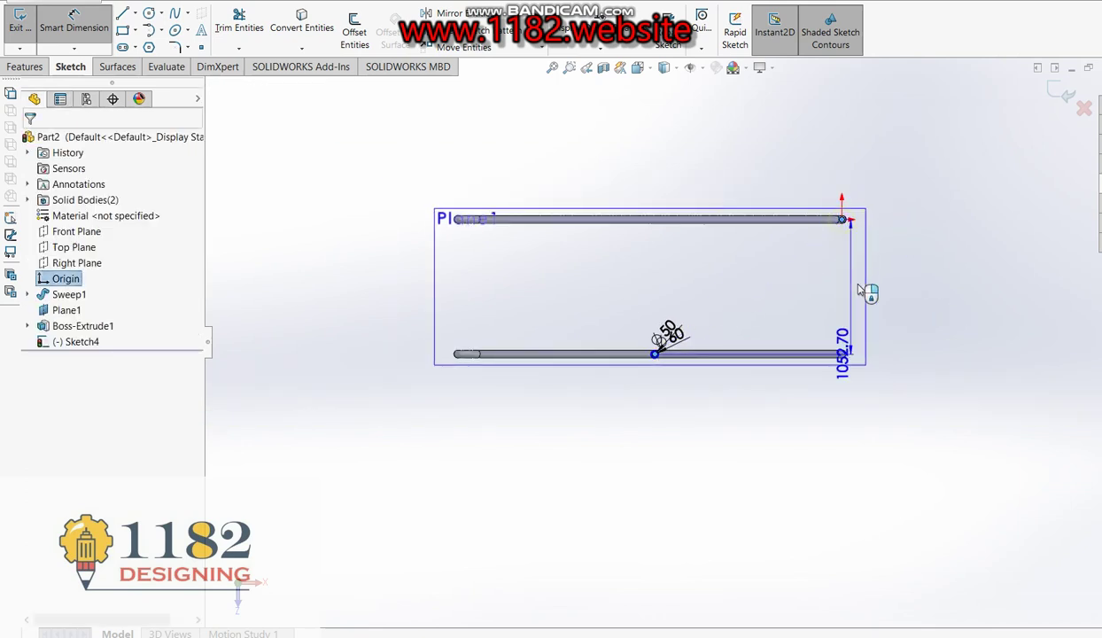
{"action": "left_click", "coordinate": [914, 291]}
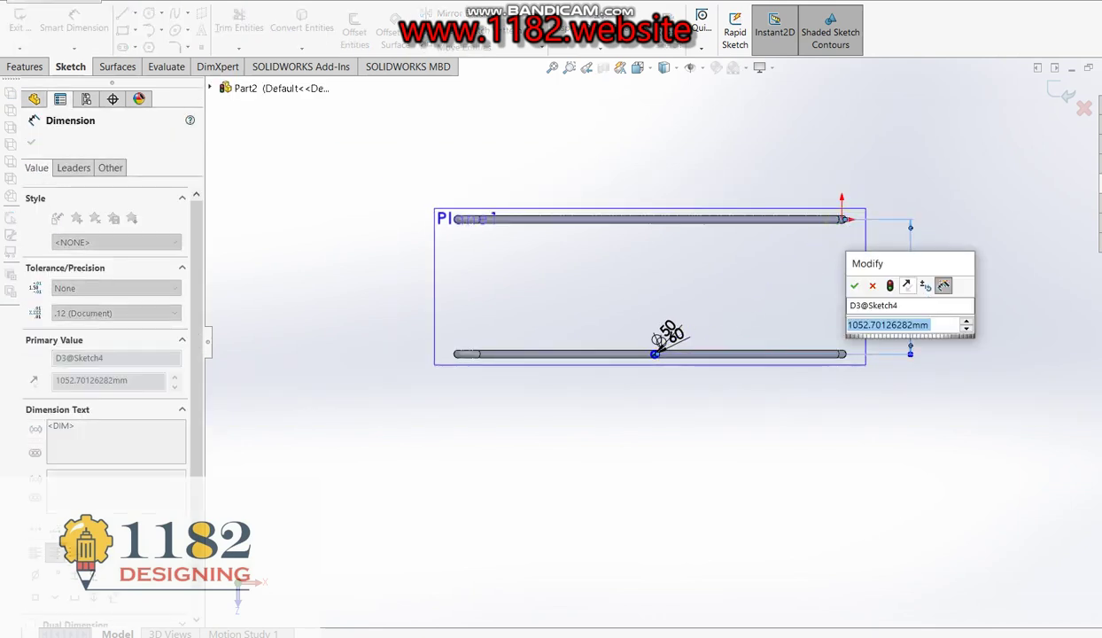
{"action": "type", "text": "1050"}
{"action": "key", "text": "Return"}
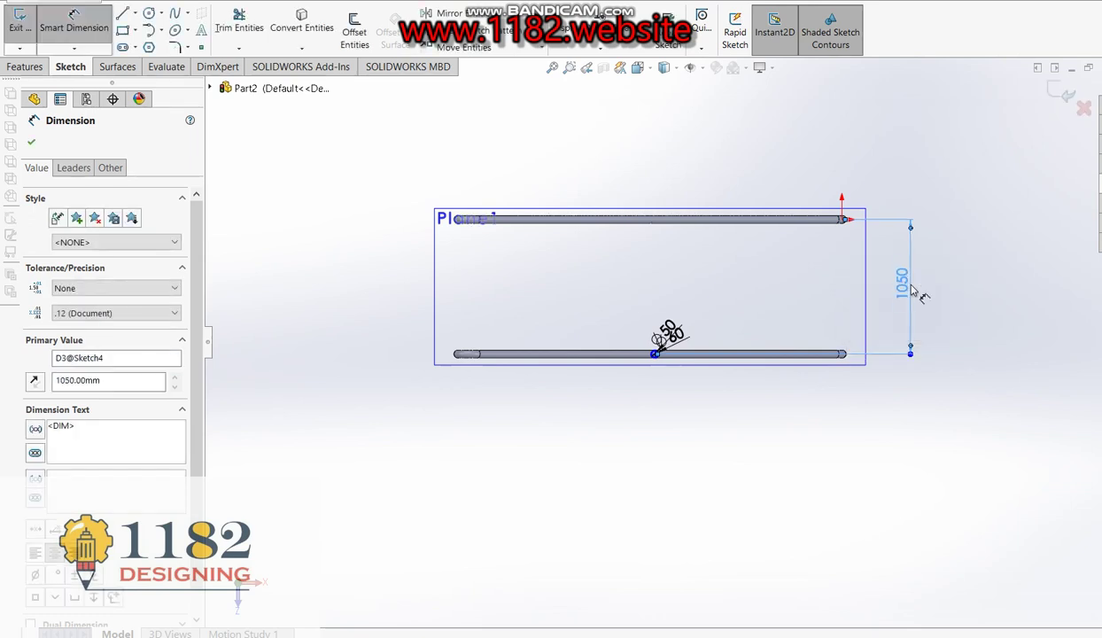
Locate the circles' centre 1500 mm horizontally from the rail end, then launch Extruded Boss/Base.
{"action": "scroll", "coordinate": [760, 308], "scroll_direction": "down", "scroll_amount": 3}
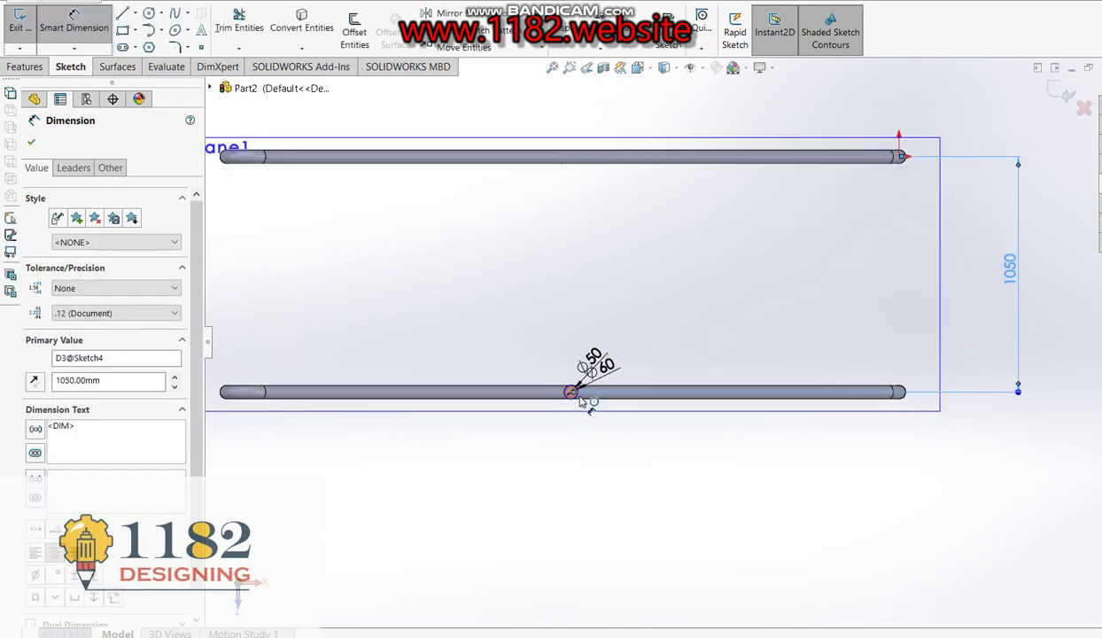
{"action": "scroll", "coordinate": [581, 402], "scroll_direction": "down", "scroll_amount": 3}
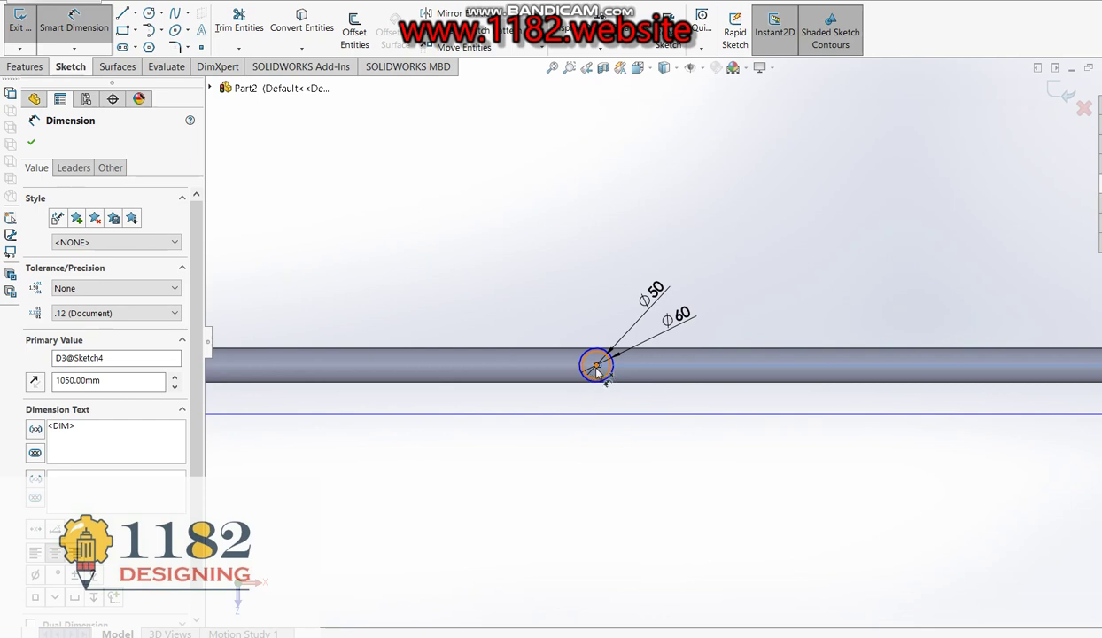
{"action": "left_click", "coordinate": [625, 366]}
{"action": "scroll", "coordinate": [647, 355], "scroll_direction": "up", "scroll_amount": 3}
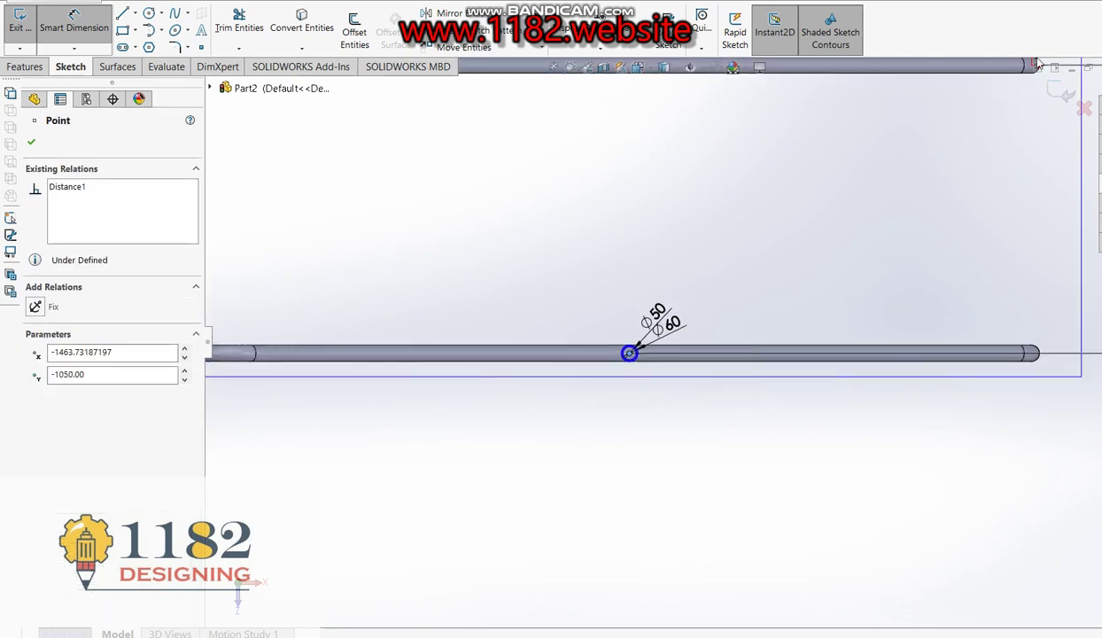
{"action": "scroll", "coordinate": [925, 162], "scroll_direction": "down", "scroll_amount": 2}
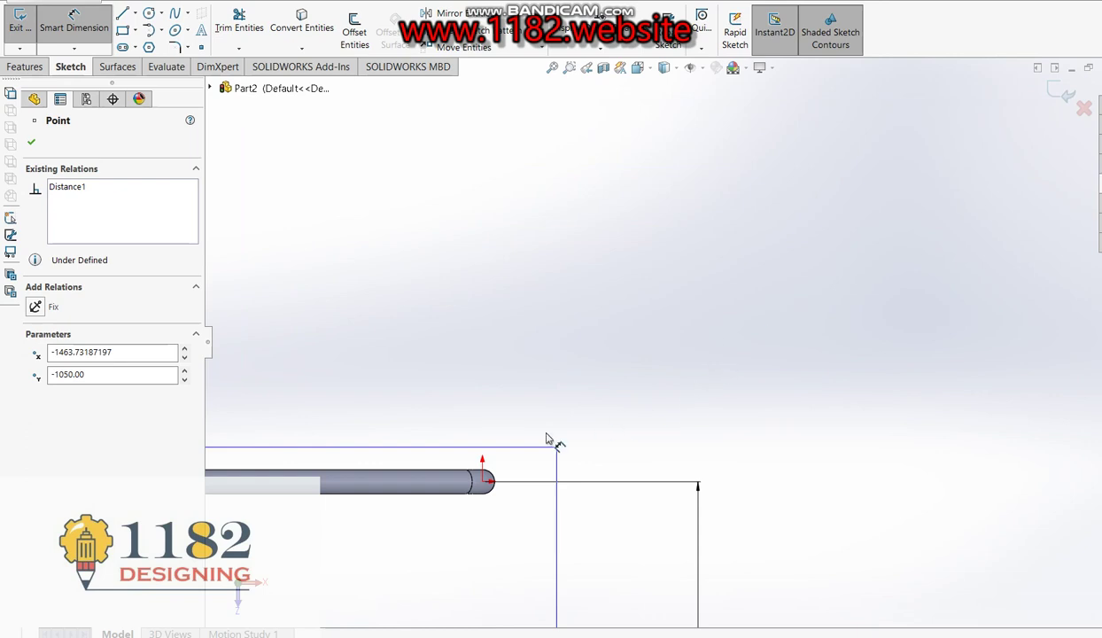
{"action": "left_click", "coordinate": [657, 436]}
{"action": "scroll", "coordinate": [320, 591], "scroll_direction": "up", "scroll_amount": 2}
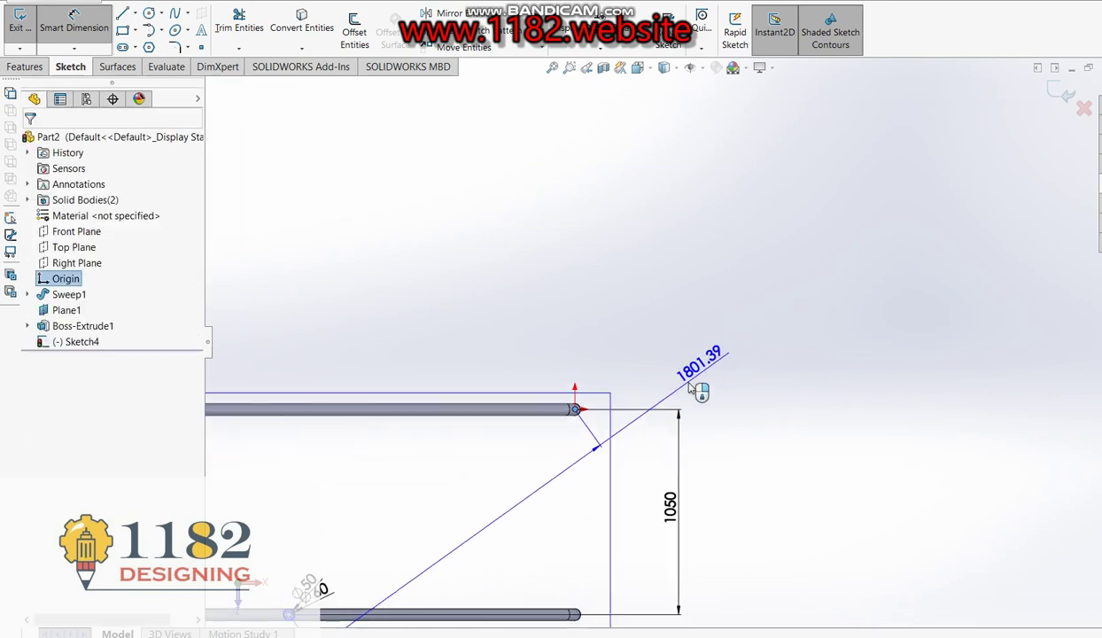
{"action": "scroll", "coordinate": [455, 479], "scroll_direction": "down", "scroll_amount": 2}
{"action": "left_click", "coordinate": [509, 586]}
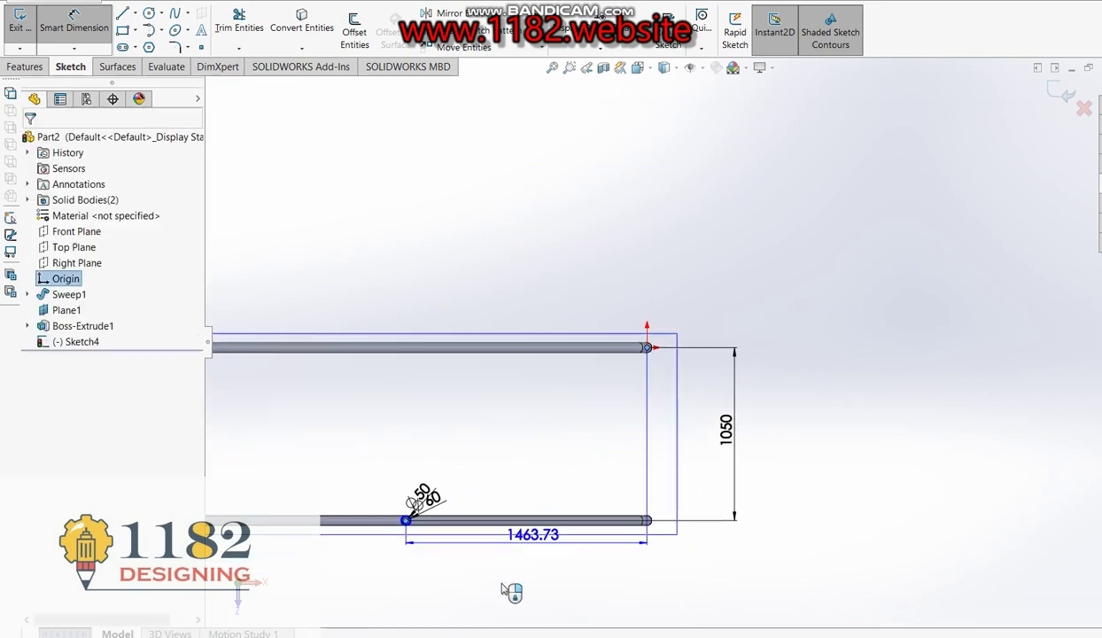
{"action": "left_click", "coordinate": [511, 580]}
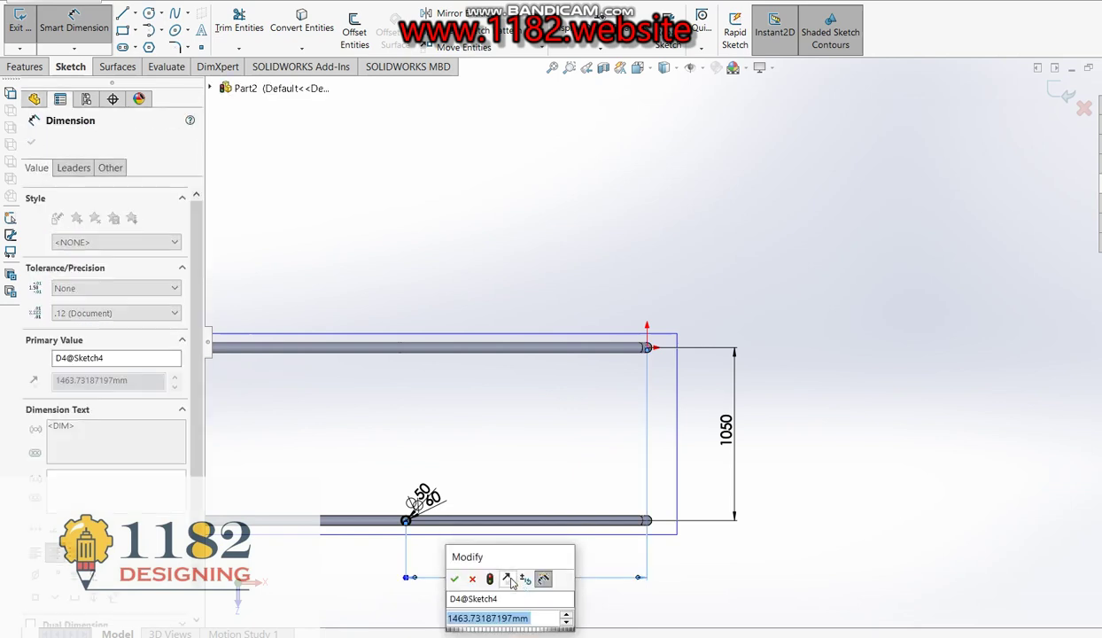
{"action": "type", "text": "150"}
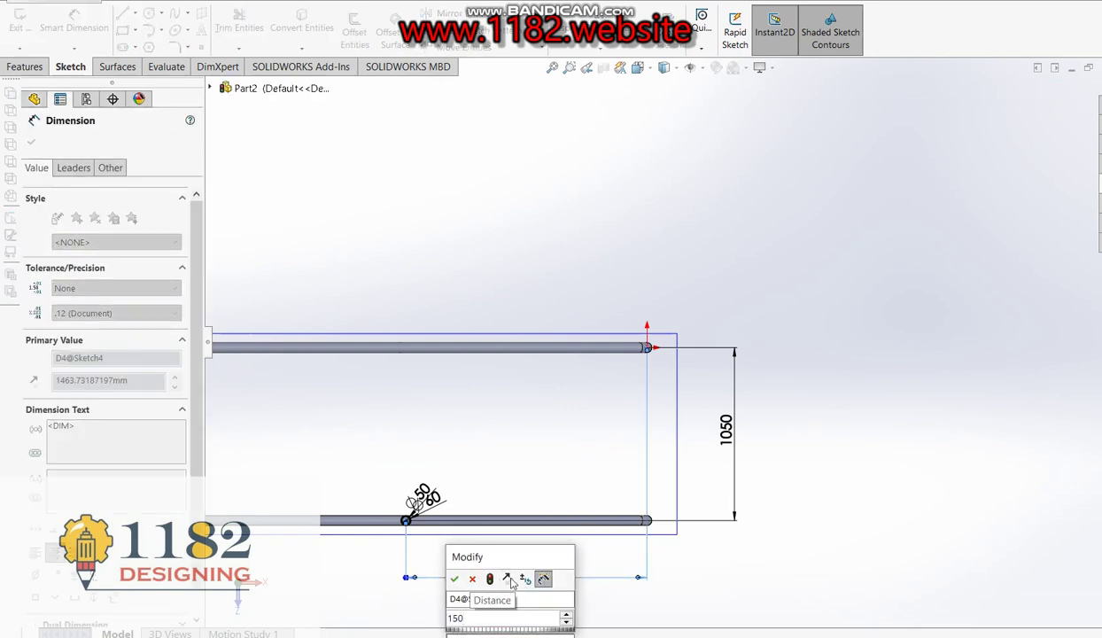
{"action": "type", "text": "0"}
{"action": "key", "text": "Return"}
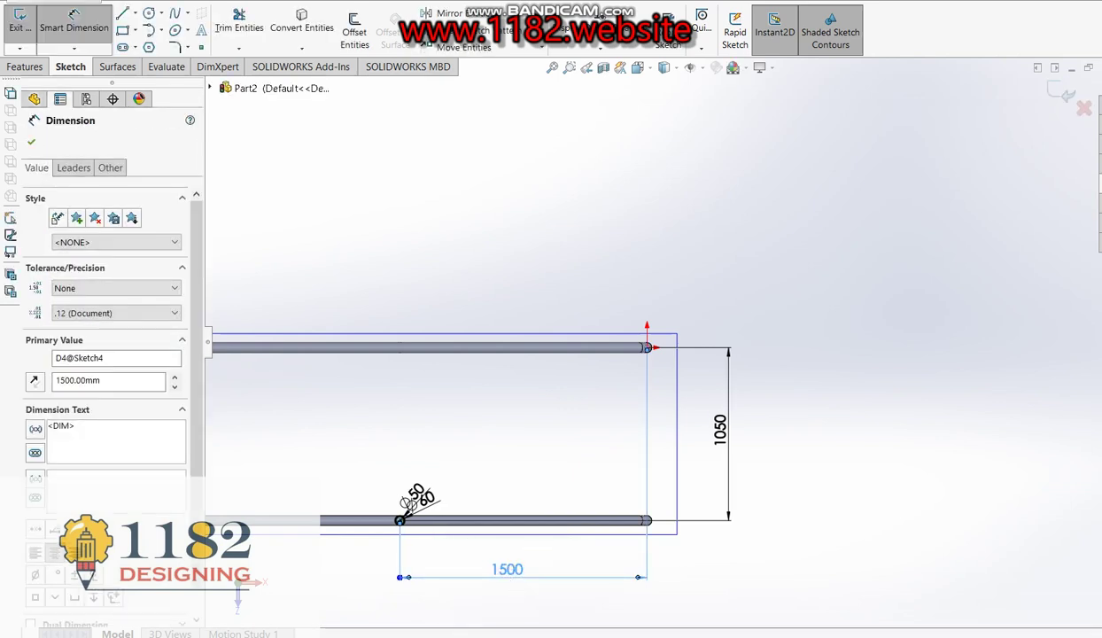
{"action": "left_click", "coordinate": [1083, 109]}
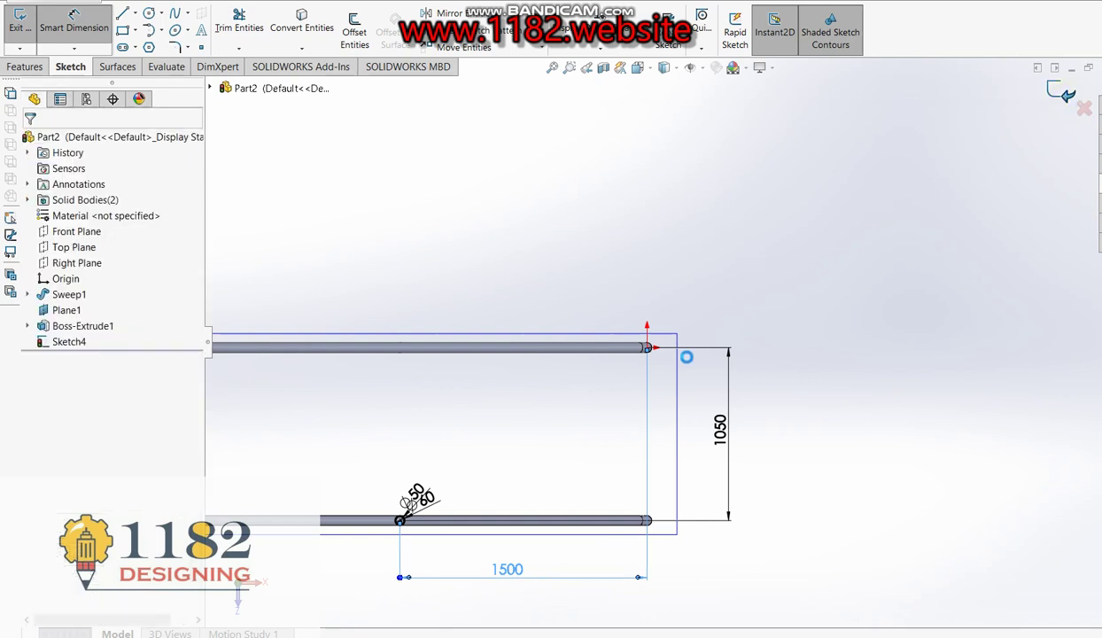
{"action": "key", "text": "e"}
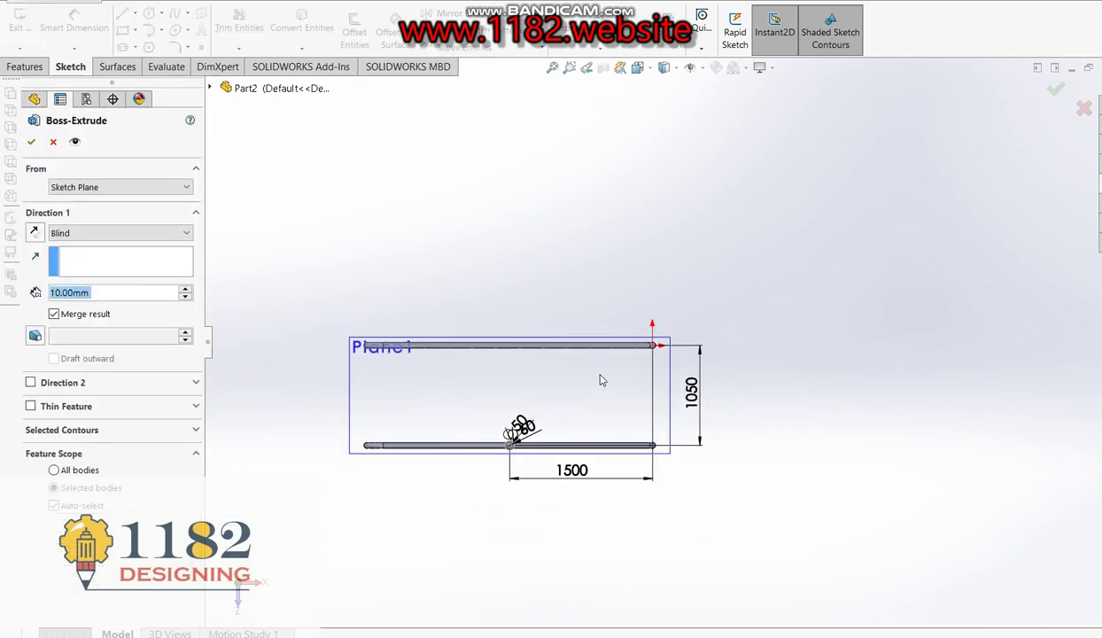
Extrude the post sketch Up To Surface, ending at the rail face.
{"action": "left_click", "coordinate": [97, 233]}
{"action": "left_click", "coordinate": [115, 302]}
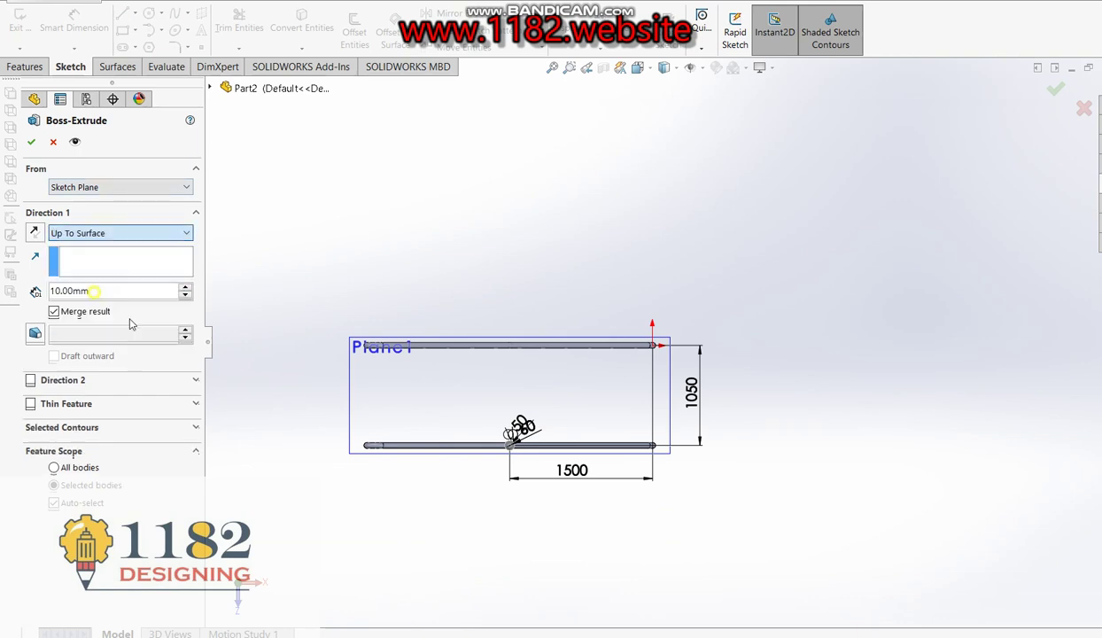
{"action": "left_click", "coordinate": [430, 445]}
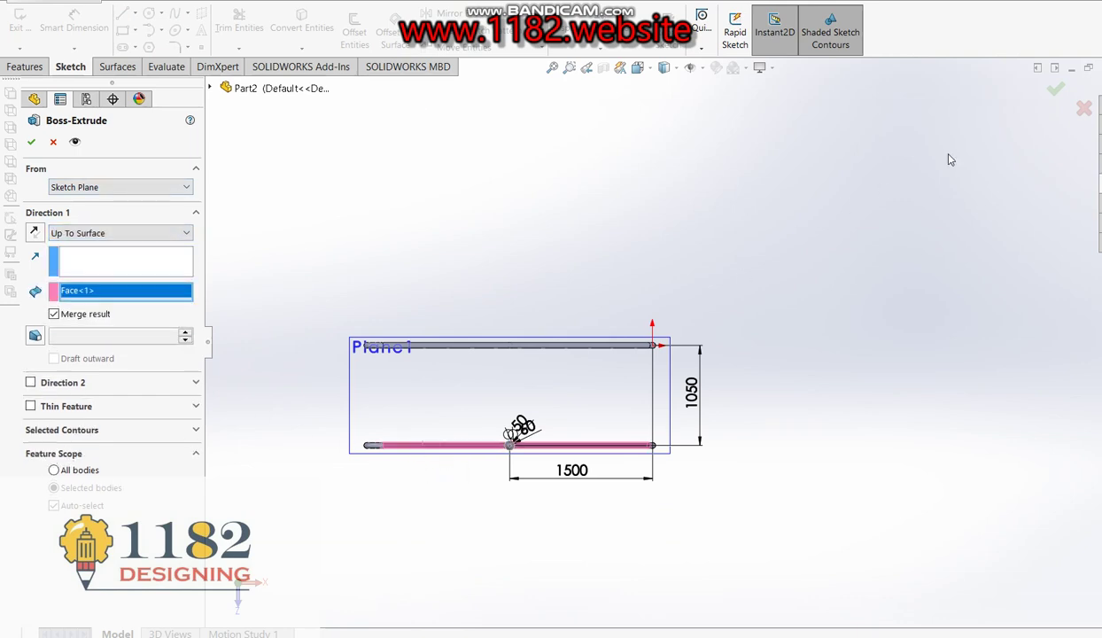
{"action": "left_click", "coordinate": [1059, 90]}
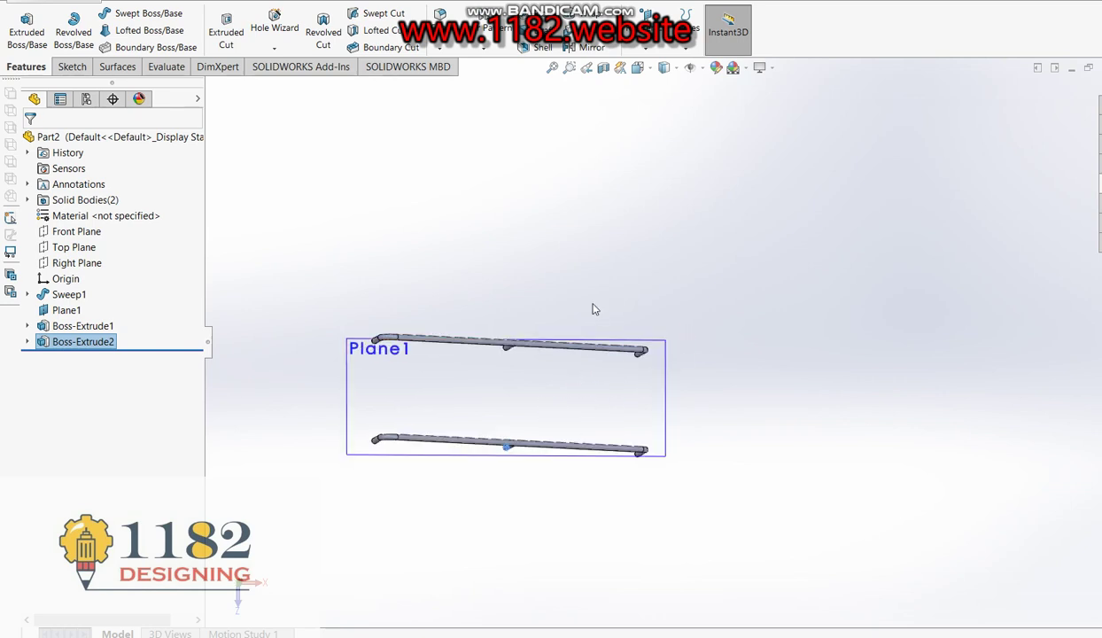
Hide Plane1 and select the Right Plane for the next sketch.
{"action": "scroll", "coordinate": [545, 445], "scroll_direction": "up", "scroll_amount": 1}
{"action": "scroll", "coordinate": [536, 407], "scroll_direction": "down", "scroll_amount": 3}
{"action": "mouse_move", "coordinate": [490, 446]}
{"action": "middle_mouse_down"}
{"action": "mouse_move", "coordinate": [521, 380]}
{"action": "mouse_move", "coordinate": [500, 371]}
{"action": "mouse_move", "coordinate": [509, 370]}
{"action": "middle_mouse_up"}
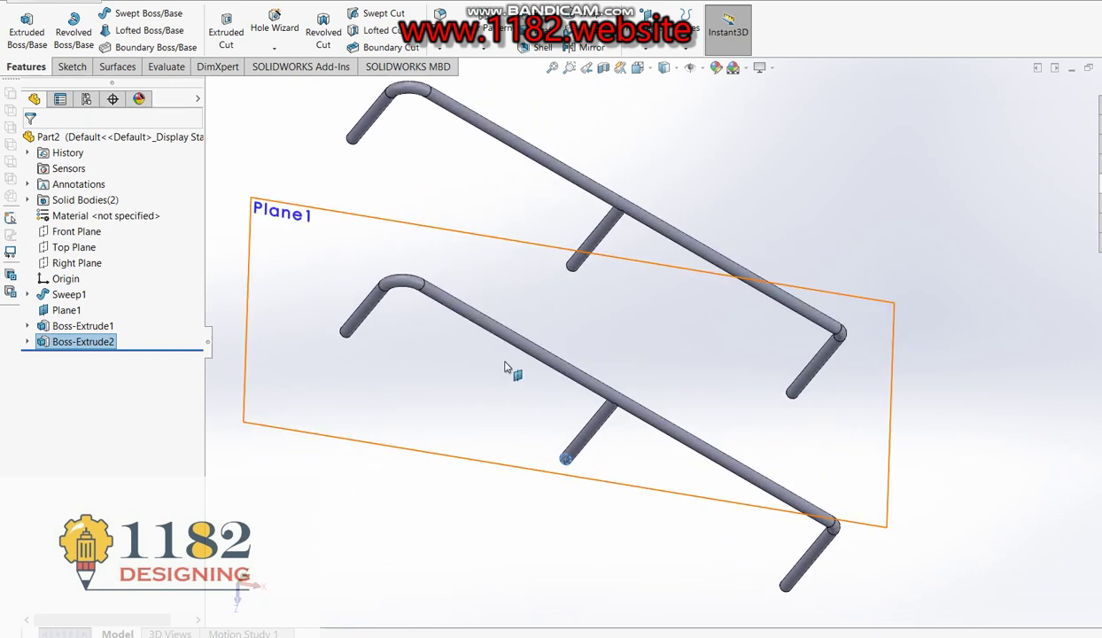
{"action": "left_click", "coordinate": [67, 310]}
{"action": "right_click", "coordinate": [66, 310]}
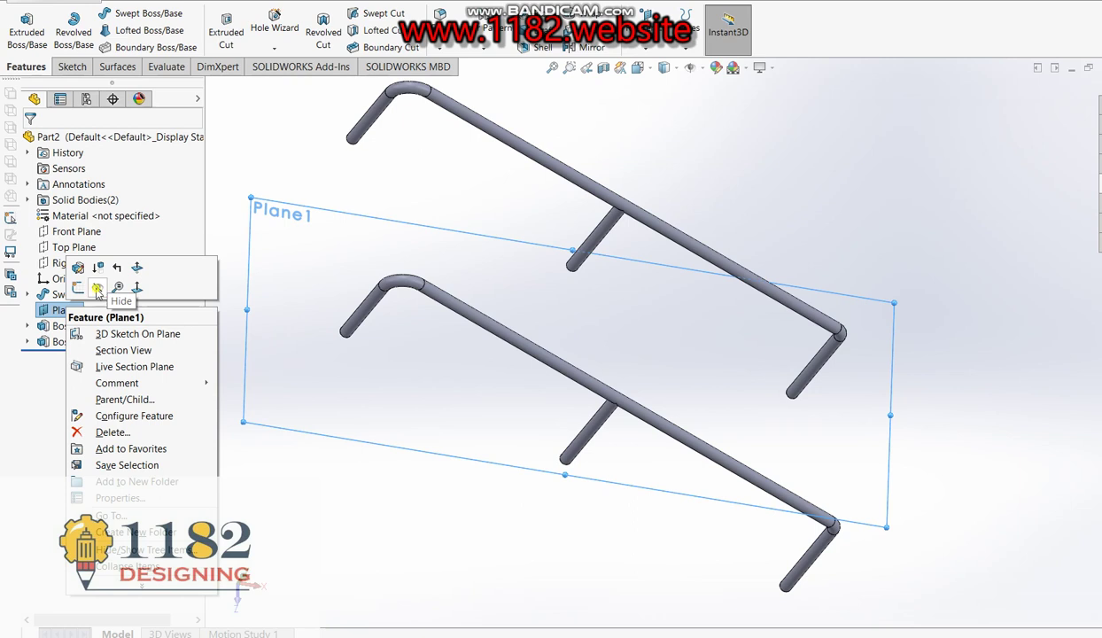
{"action": "left_click", "coordinate": [87, 268]}
{"action": "scroll", "coordinate": [778, 337], "scroll_direction": "up", "scroll_amount": 2}
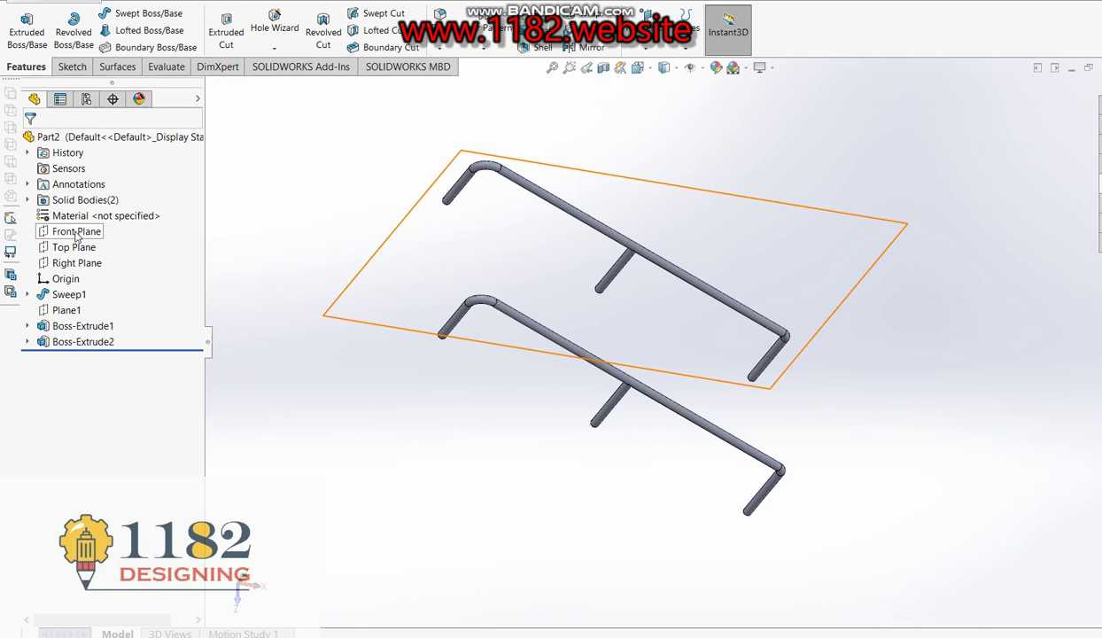
{"action": "left_click", "coordinate": [76, 263]}
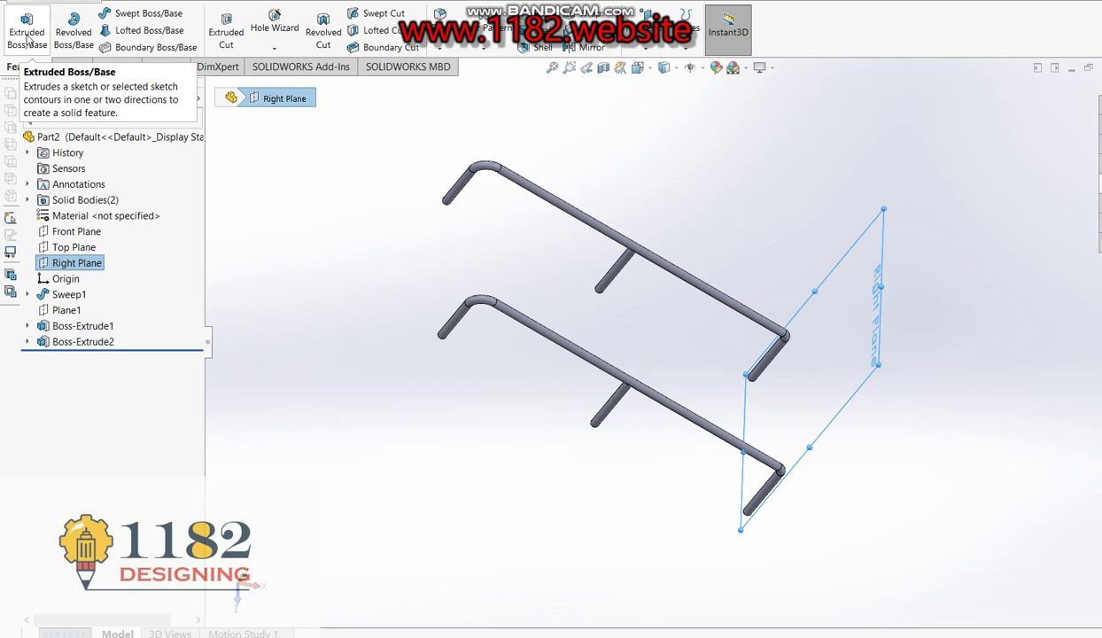
Start a sketch on the Right Plane and draw a corner rectangle on the rod.
{"action": "left_click", "coordinate": [70, 68]}
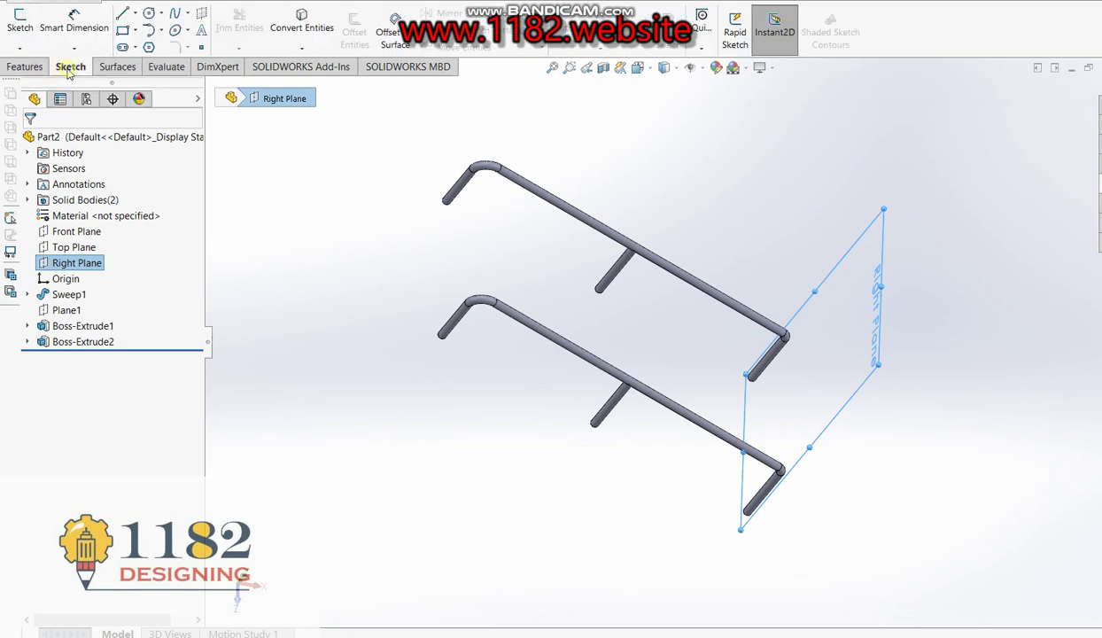
{"action": "left_click", "coordinate": [21, 27]}
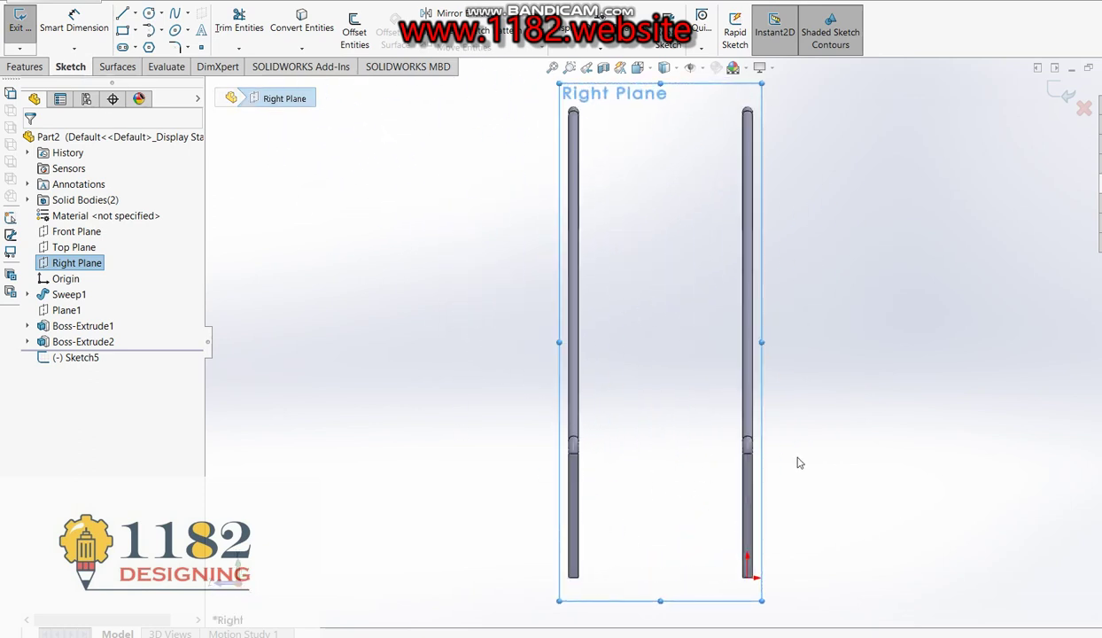
{"action": "scroll", "coordinate": [732, 484], "scroll_direction": "down", "scroll_amount": 3}
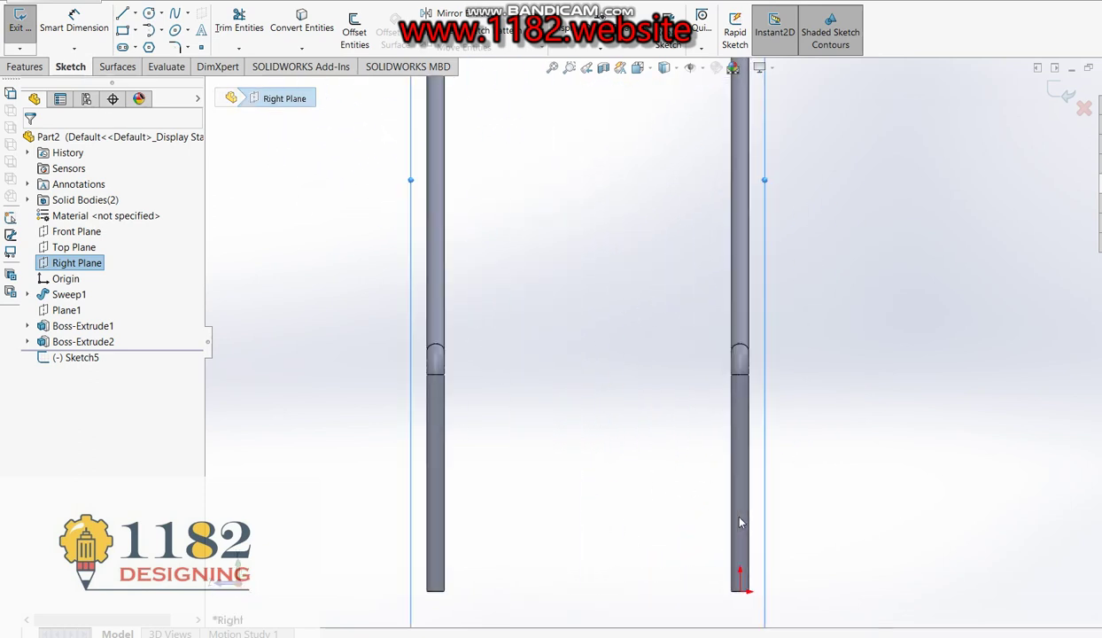
{"action": "left_click", "coordinate": [125, 31]}
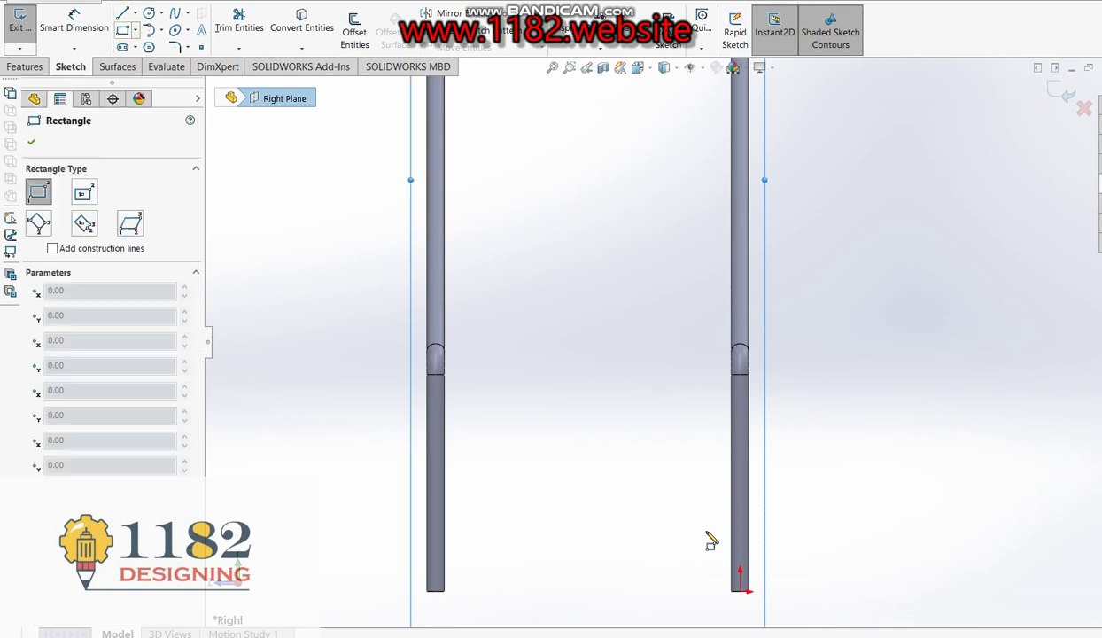
{"action": "left_click", "coordinate": [751, 544]}
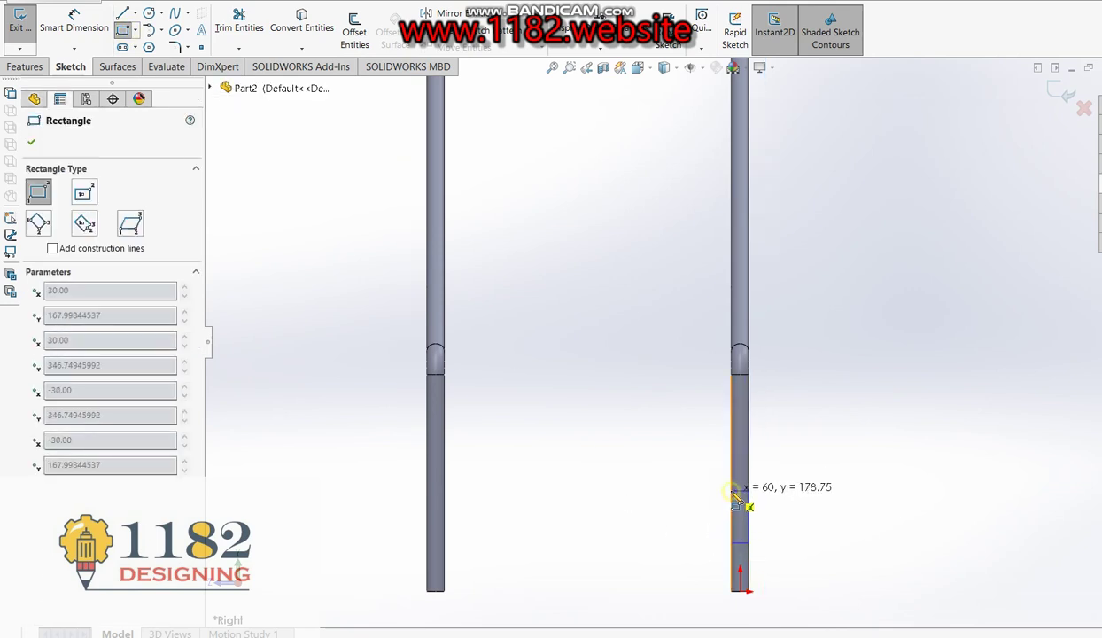
{"action": "left_click", "coordinate": [735, 490]}
{"action": "scroll", "coordinate": [764, 512], "scroll_direction": "down", "scroll_amount": 2}
{"action": "scroll", "coordinate": [612, 408], "scroll_direction": "up", "scroll_amount": 2}
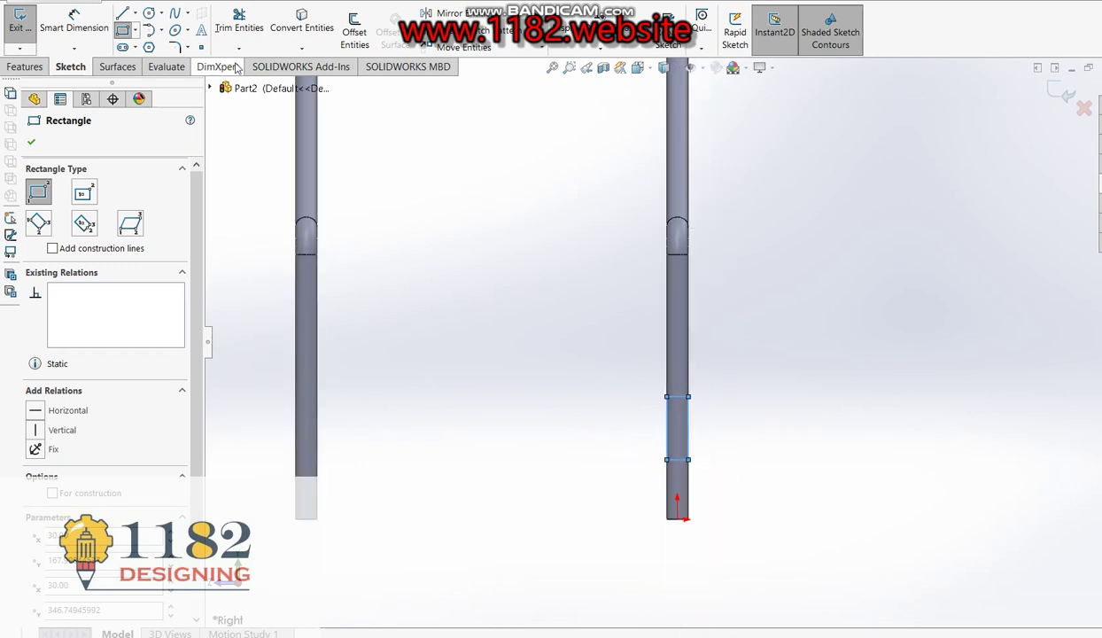
Dimension the rectangle's lower edge 150 mm from the origin.
{"action": "left_click", "coordinate": [75, 18]}
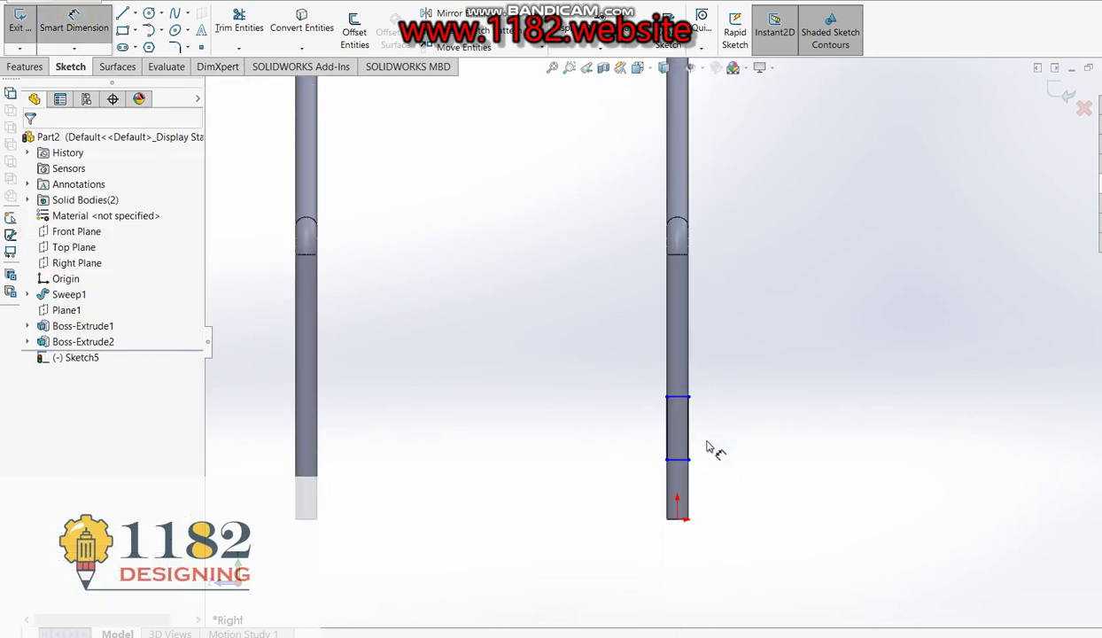
{"action": "left_click", "coordinate": [677, 461]}
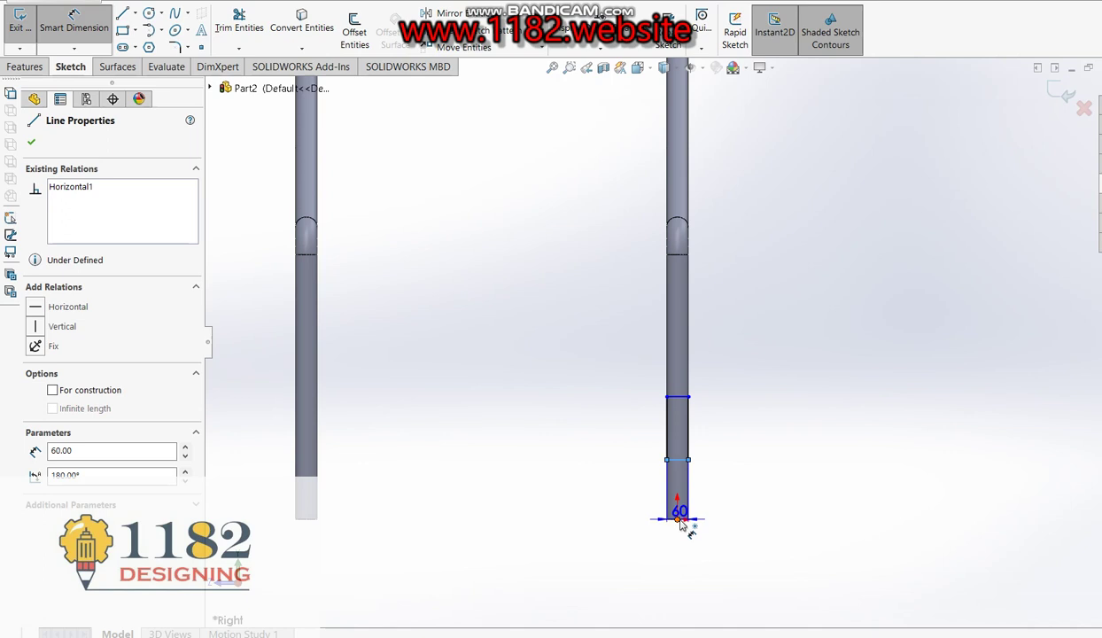
{"action": "left_click", "coordinate": [678, 518]}
{"action": "left_click", "coordinate": [750, 503]}
{"action": "type", "text": "150"}
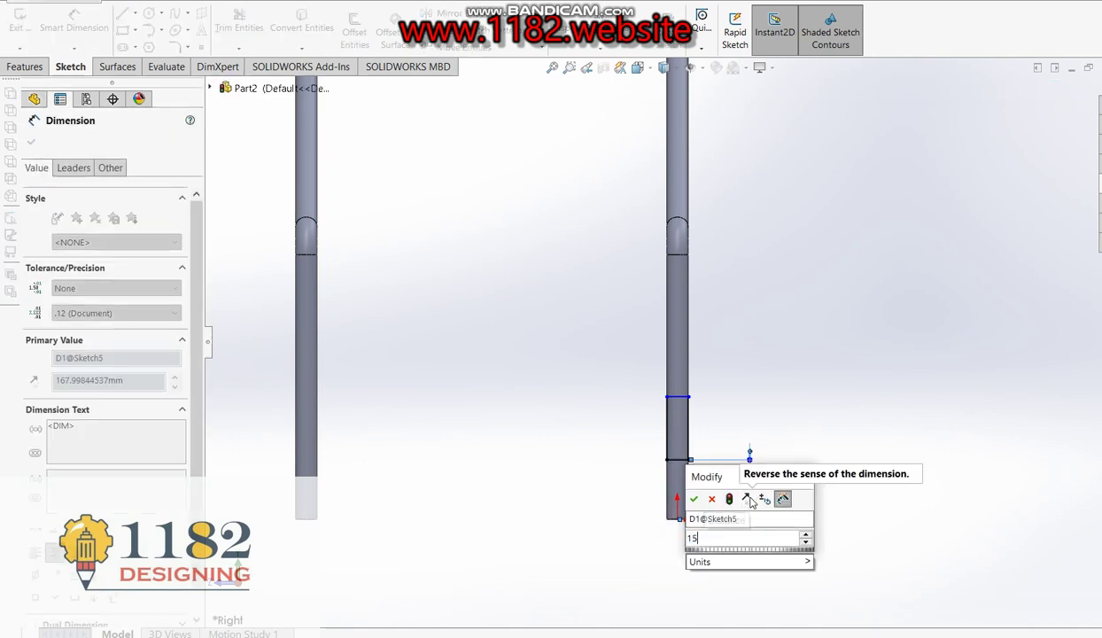
{"action": "key", "text": "Return"}
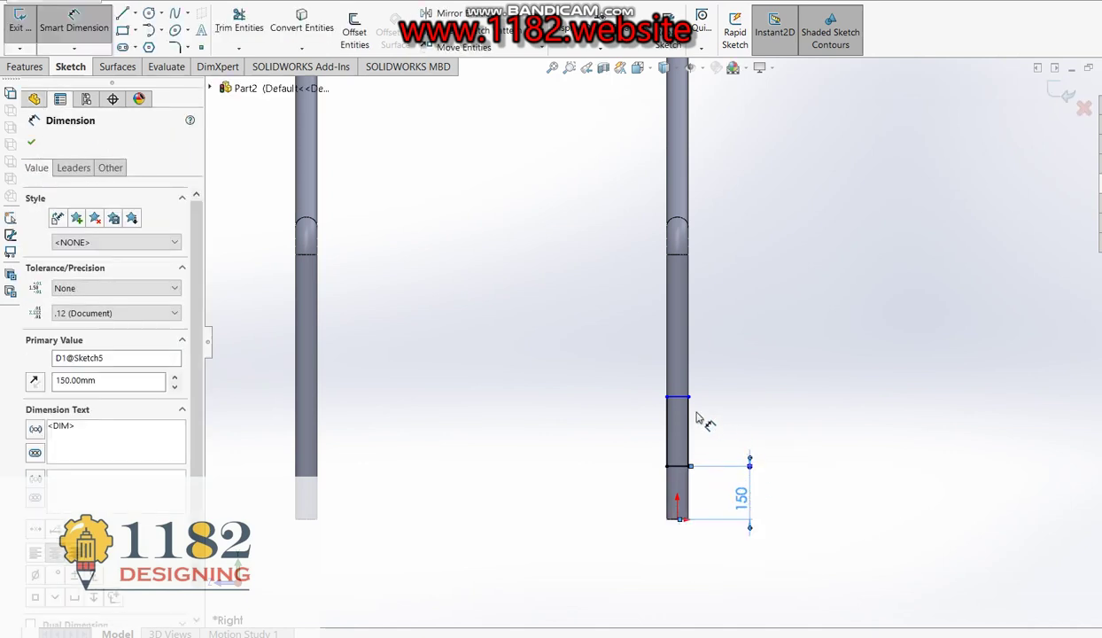
Set the rectangle height to 150 mm.
{"action": "left_click", "coordinate": [677, 397]}
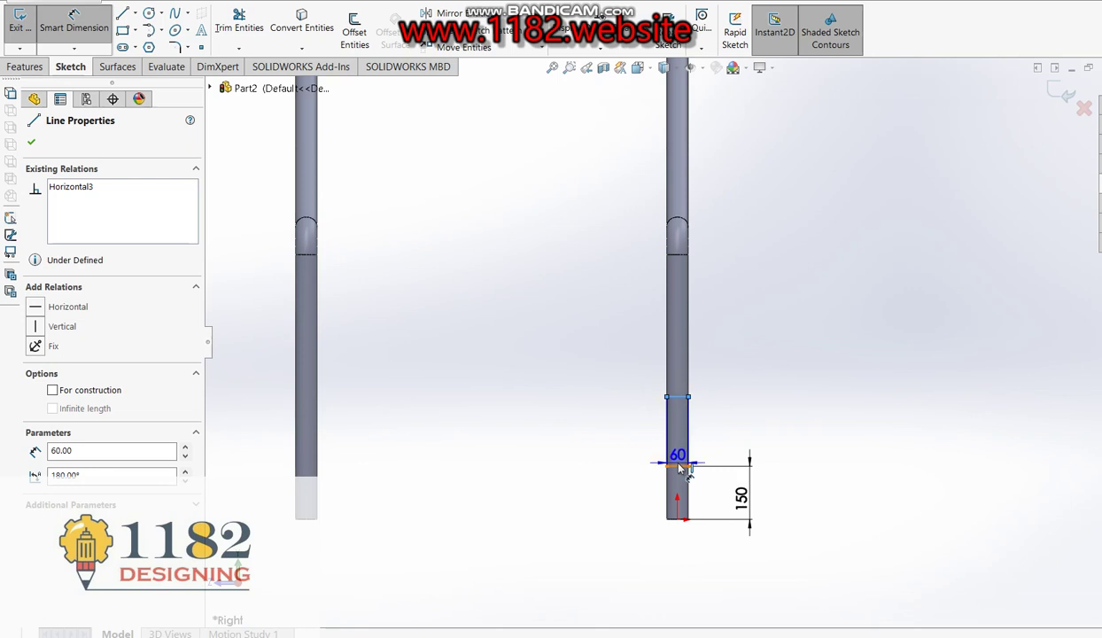
{"action": "left_click", "coordinate": [678, 465]}
{"action": "left_click", "coordinate": [763, 450]}
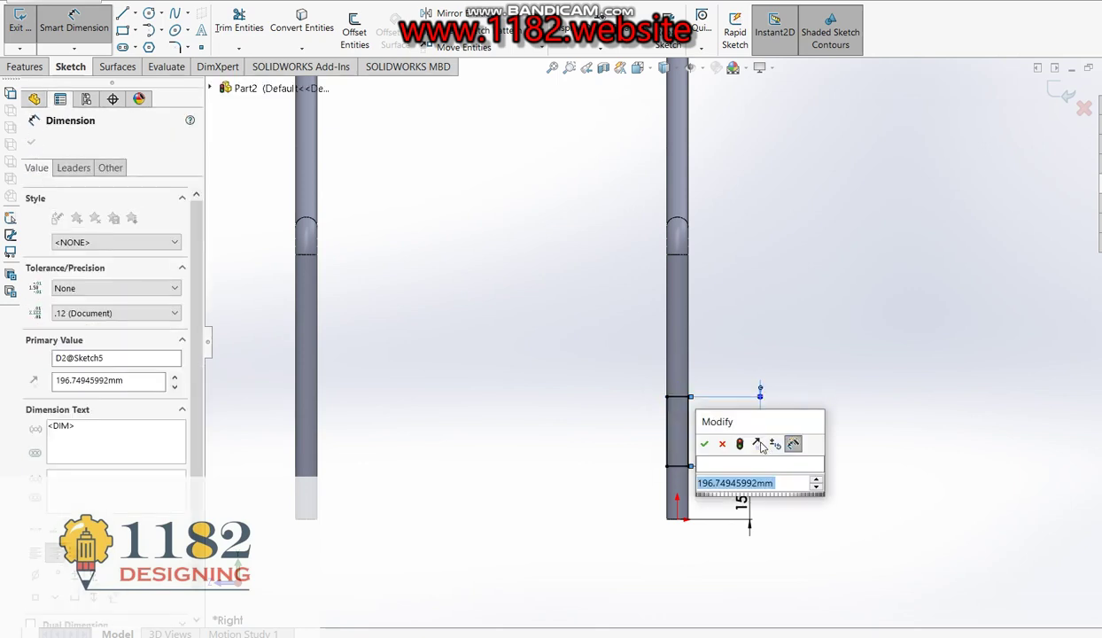
{"action": "type", "text": "150"}
{"action": "key", "text": "Return"}
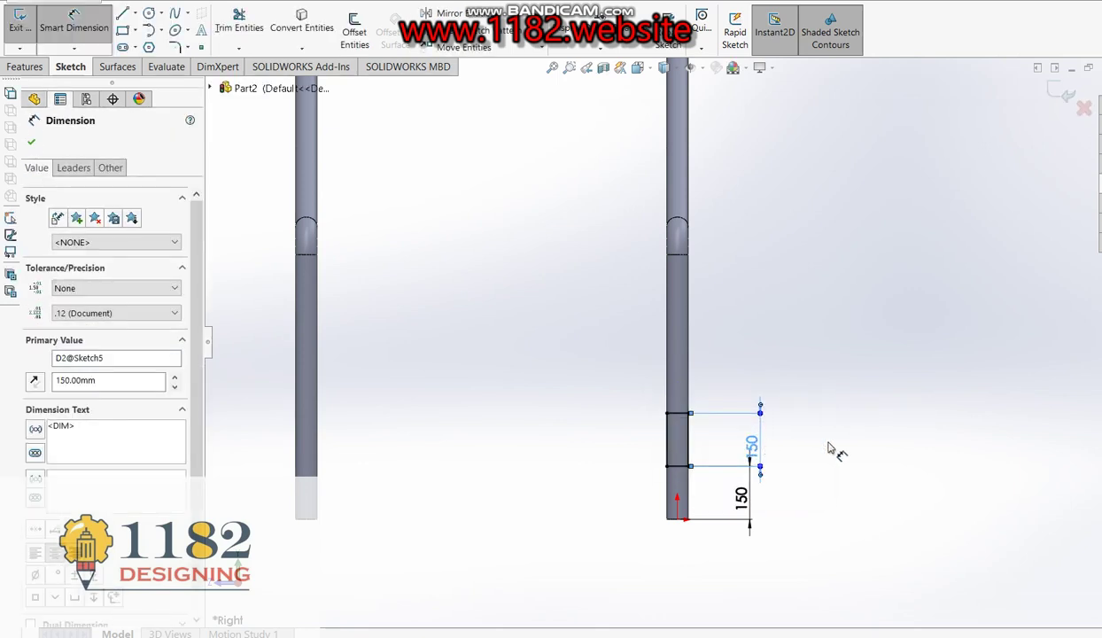
{"action": "scroll", "coordinate": [701, 455], "scroll_direction": "down", "scroll_amount": 2}
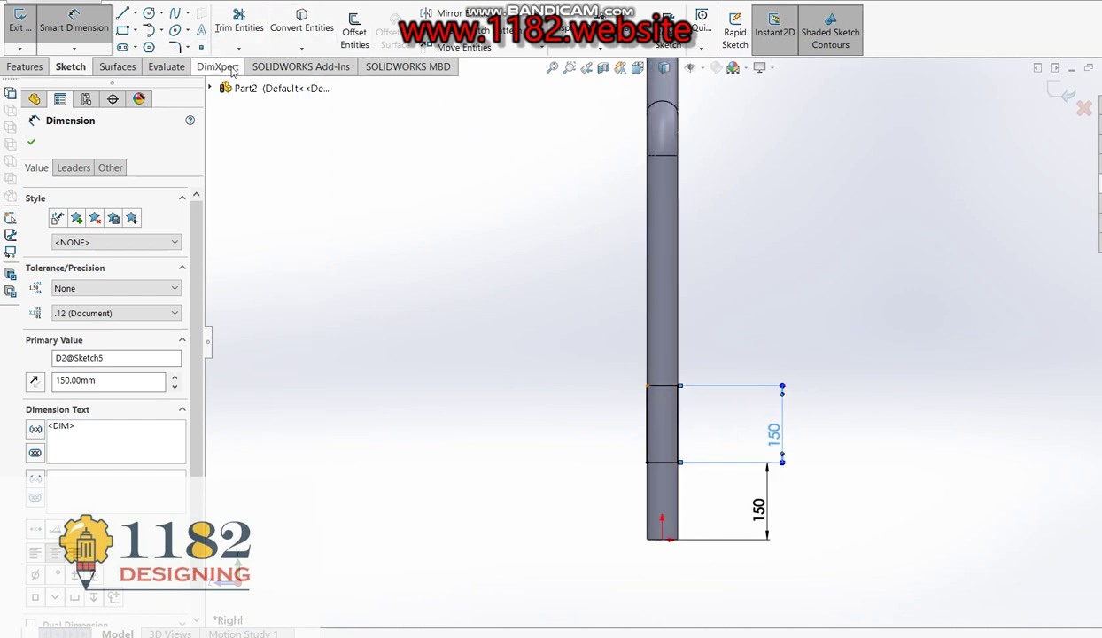
{"action": "left_click", "coordinate": [177, 47]}
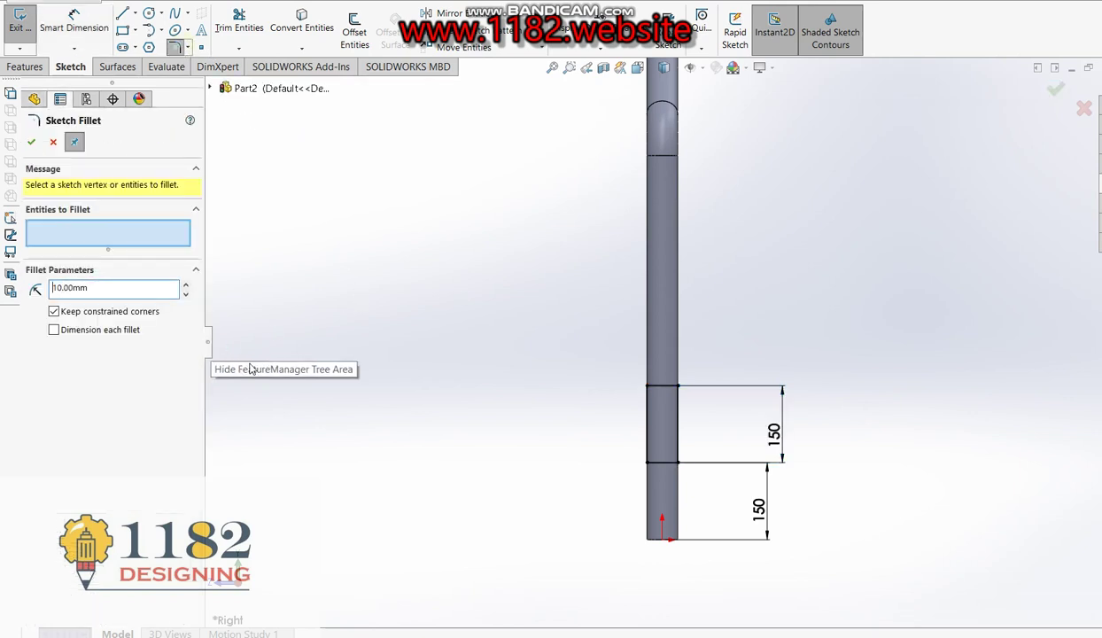
Round all four rectangle corners with R20 sketch fillets.
{"action": "left_click_drag", "start_coordinate": [706, 493], "coordinate": [632, 372]}
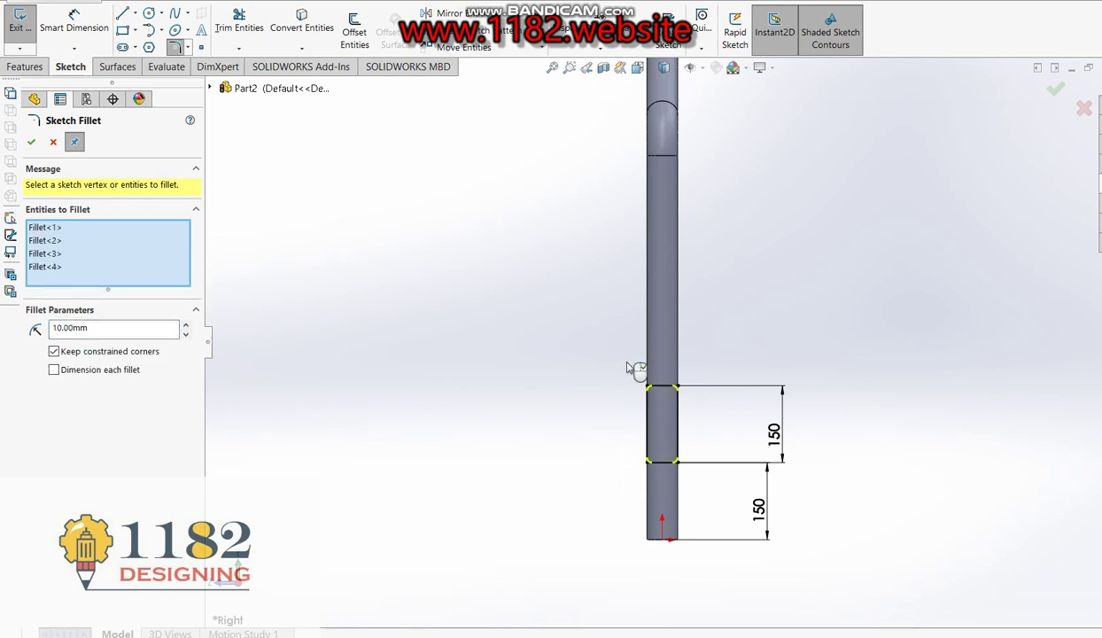
{"action": "left_click", "coordinate": [106, 327]}
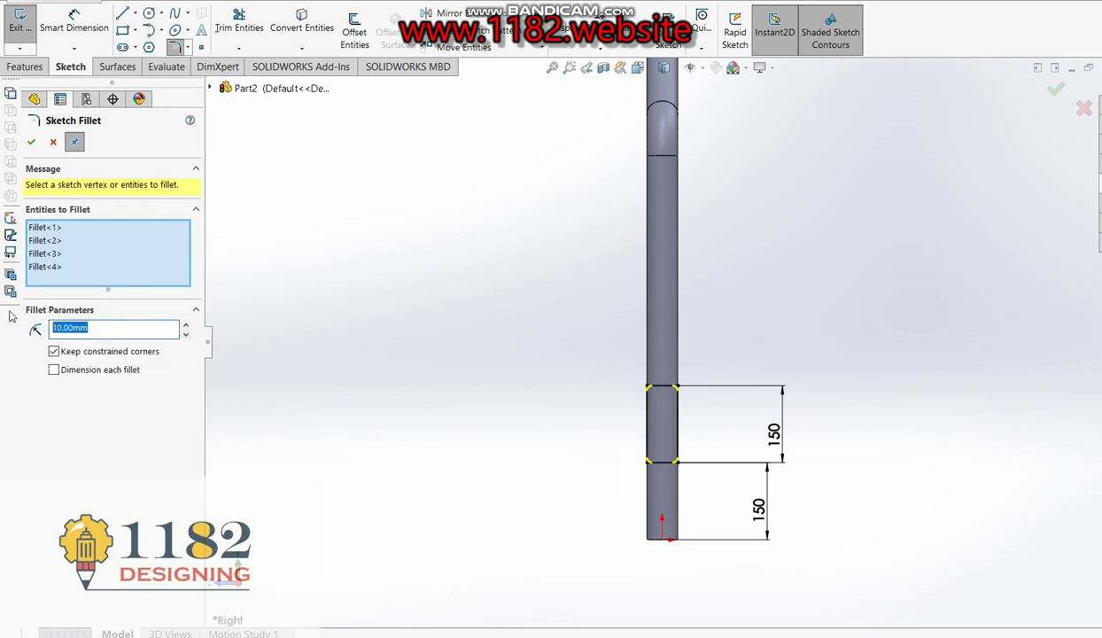
{"action": "type", "text": "20"}
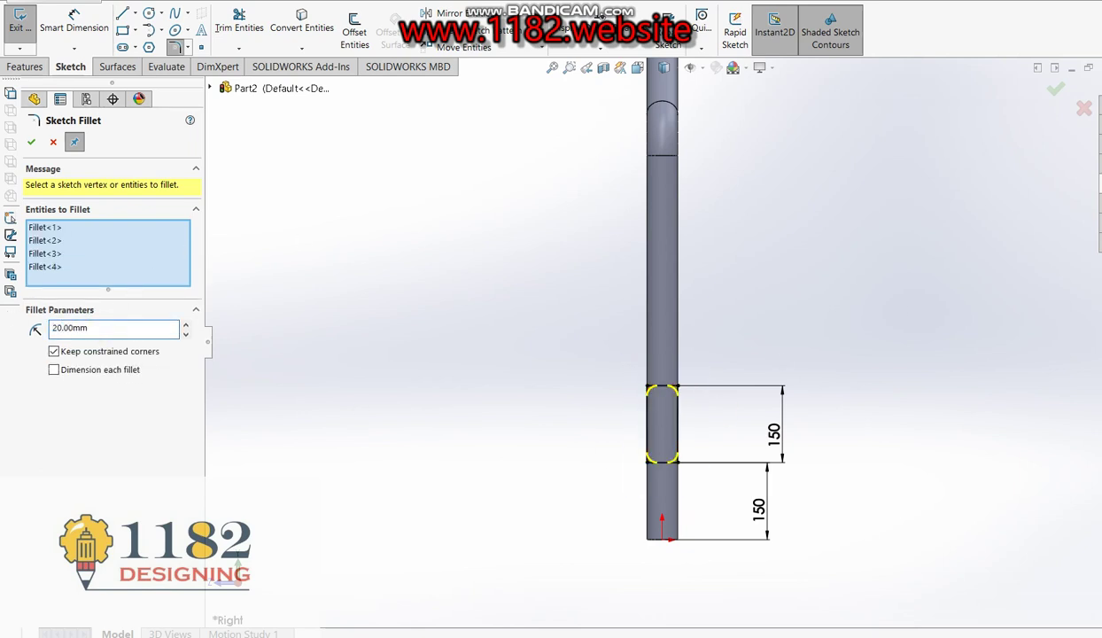
{"action": "left_click", "coordinate": [1057, 91]}
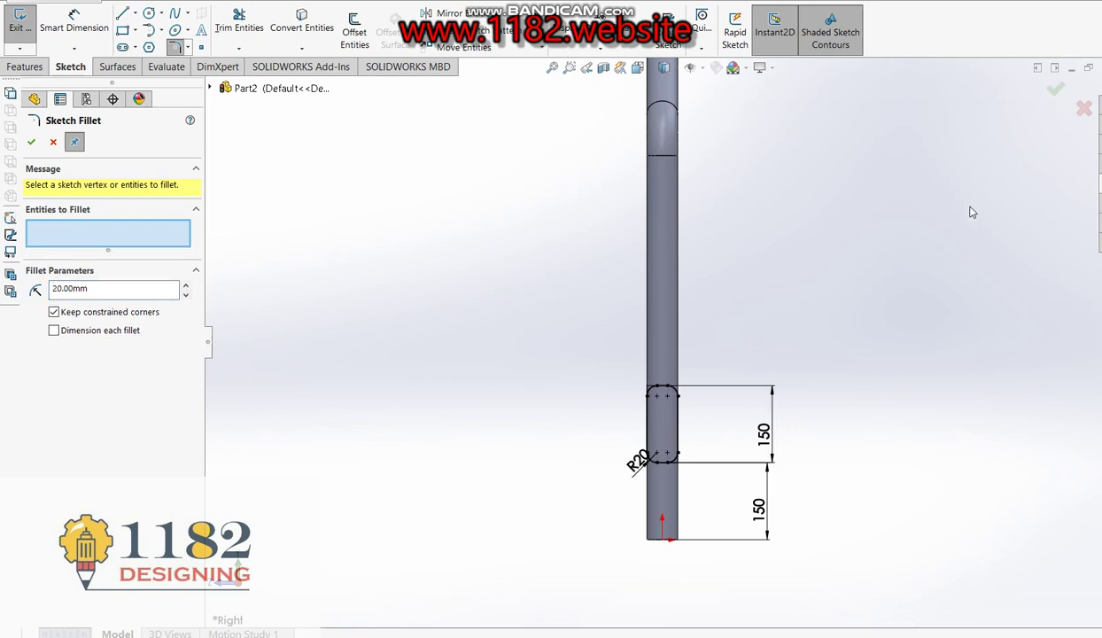
Offset the slot outline by 4 mm and select the whole slot sketch.
{"action": "left_click", "coordinate": [364, 14]}
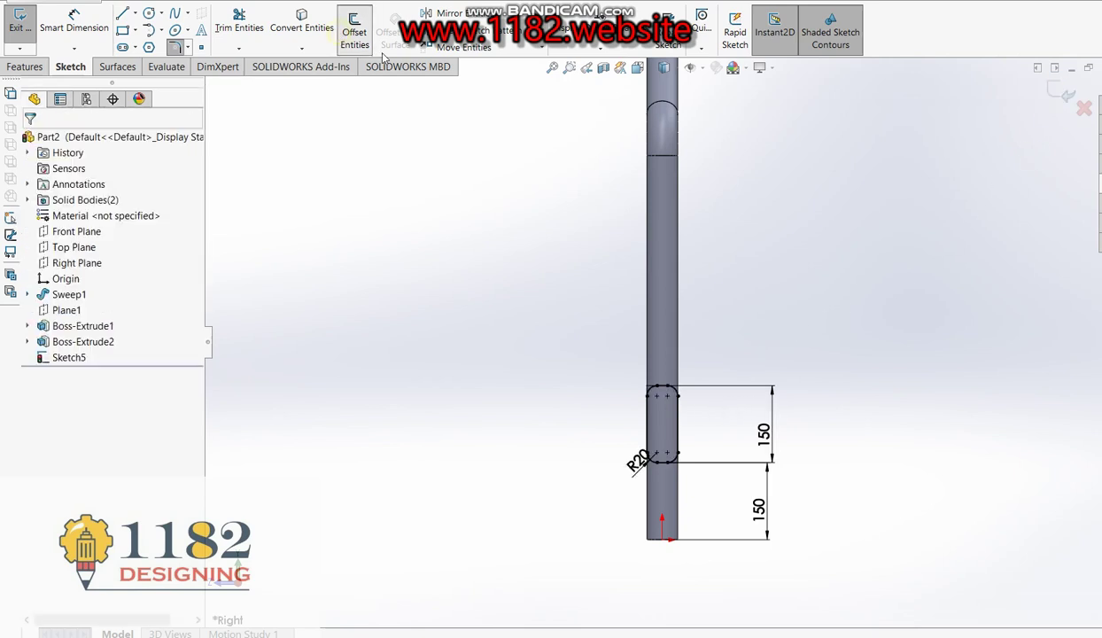
{"action": "type", "text": "4"}
{"action": "key", "text": "Return"}
{"action": "left_click", "coordinate": [678, 416]}
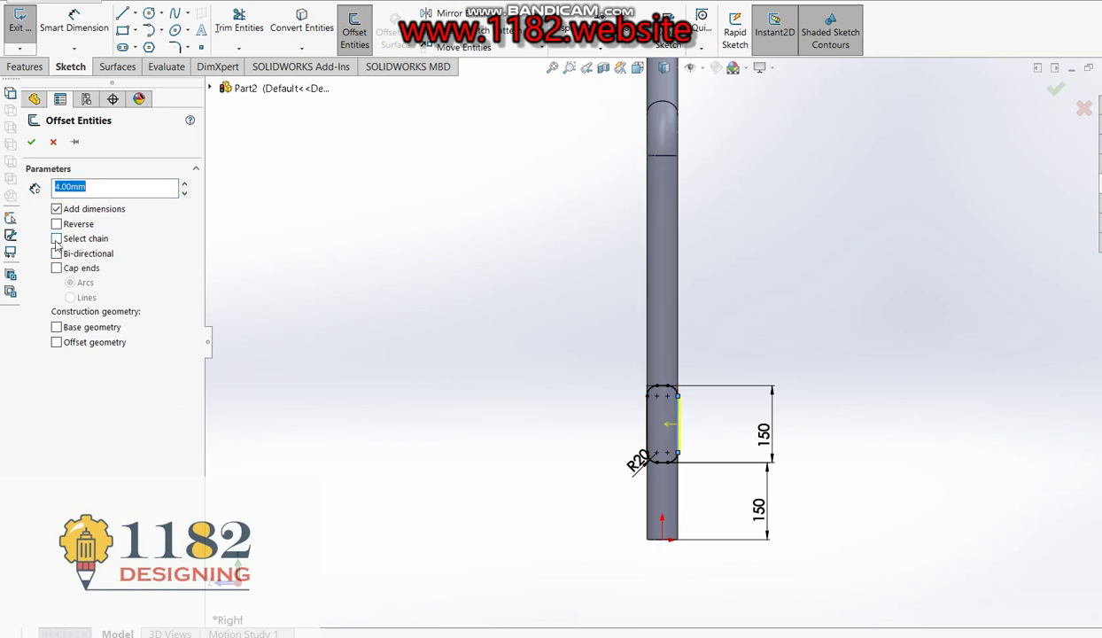
{"action": "left_click", "coordinate": [665, 417]}
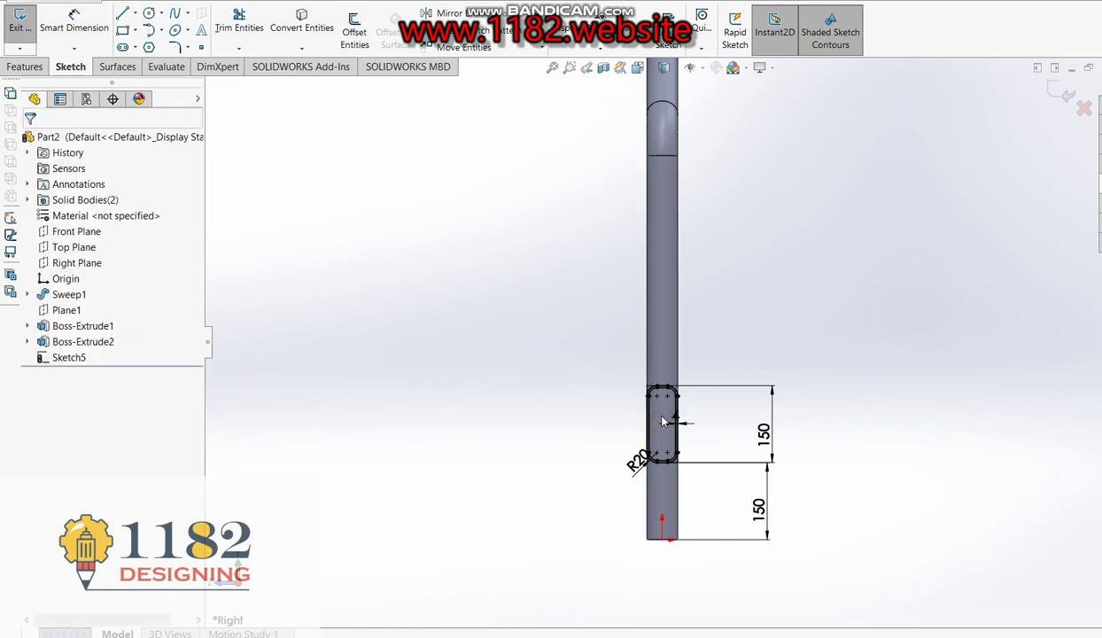
{"action": "scroll", "coordinate": [678, 415], "scroll_direction": "down", "scroll_amount": 3}
{"action": "scroll", "coordinate": [690, 384], "scroll_direction": "up", "scroll_amount": 5}
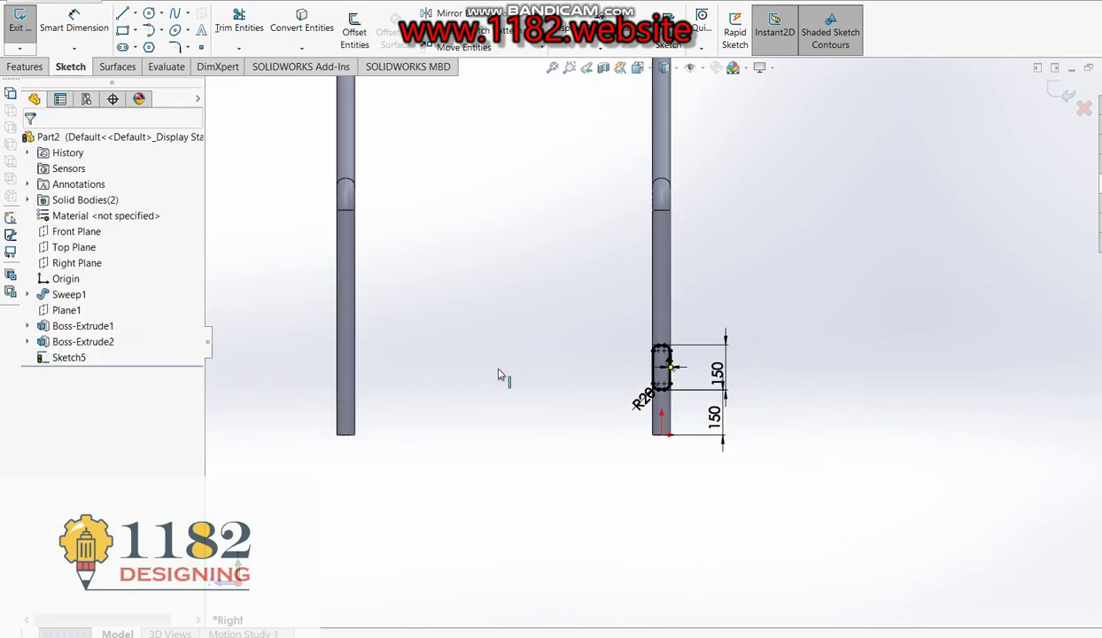
{"action": "left_click_drag", "start_coordinate": [749, 444], "coordinate": [541, 258]}
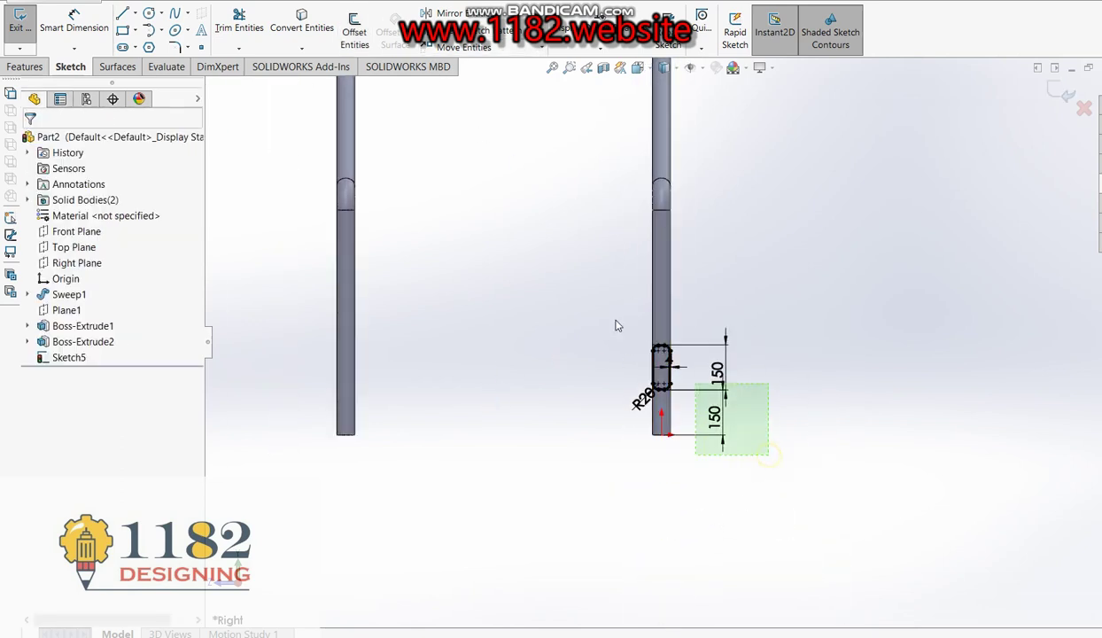
{"action": "left_click", "coordinate": [472, 30]}
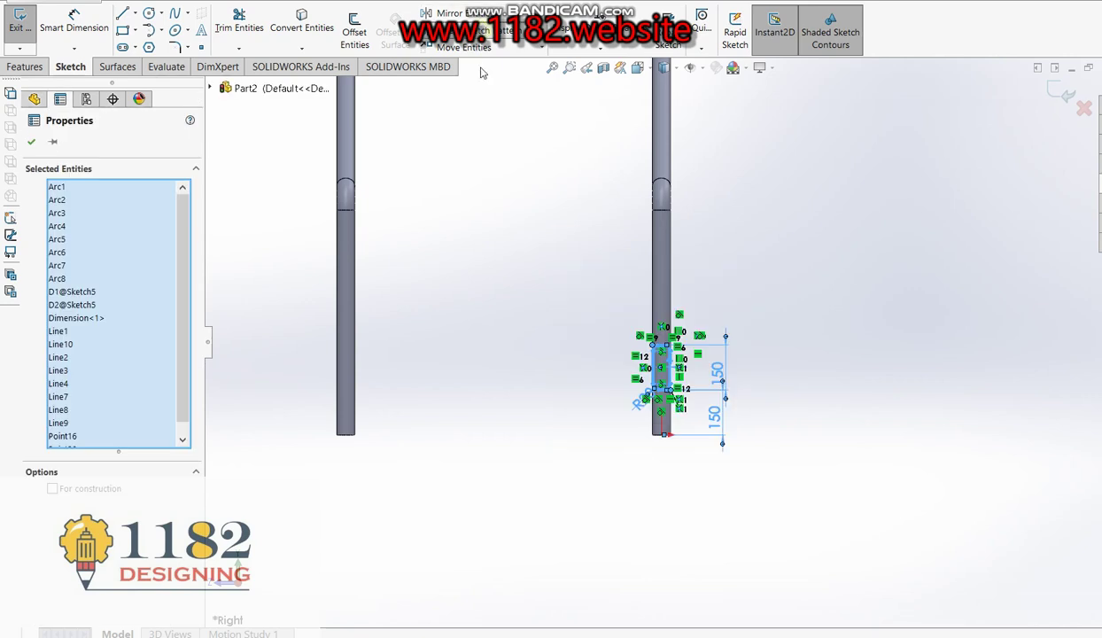
Pattern the slot outline 1050 mm toward the left post, with direction reversed to 180°.
{"action": "left_click", "coordinate": [92, 212]}
{"action": "double_click", "coordinate": [92, 212]}
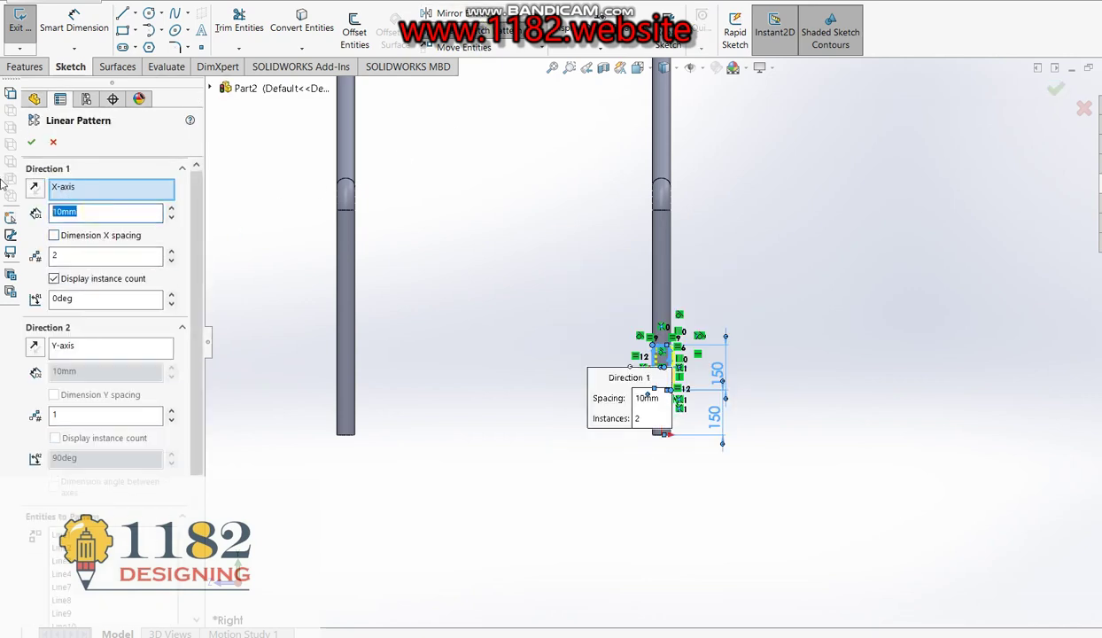
{"action": "type", "text": "1"}
{"action": "key", "text": "Return"}
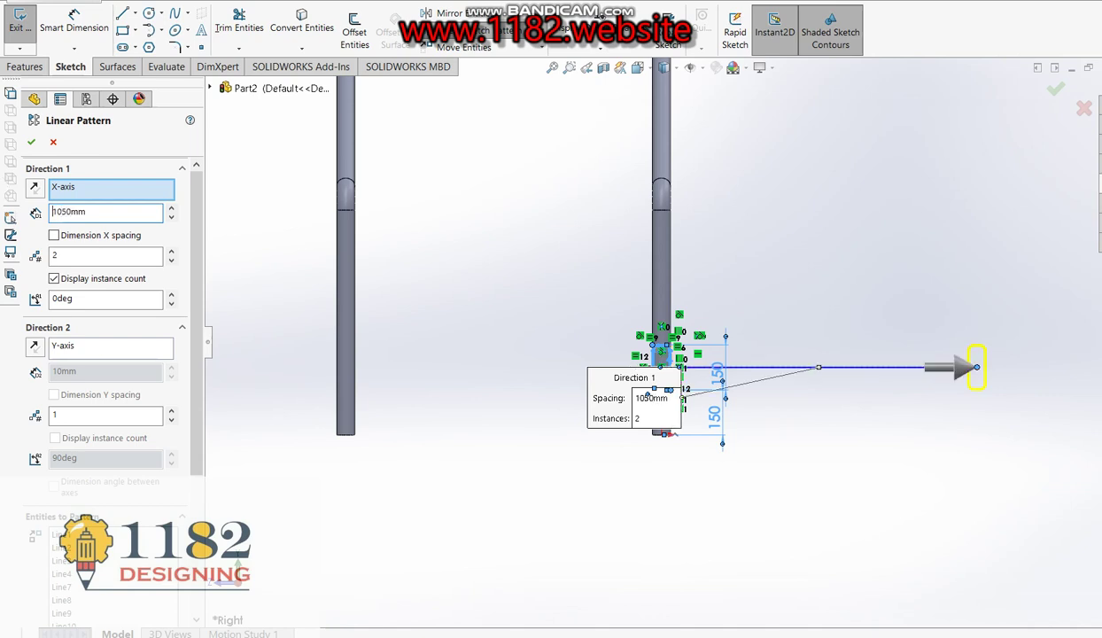
{"action": "left_click", "coordinate": [36, 187]}
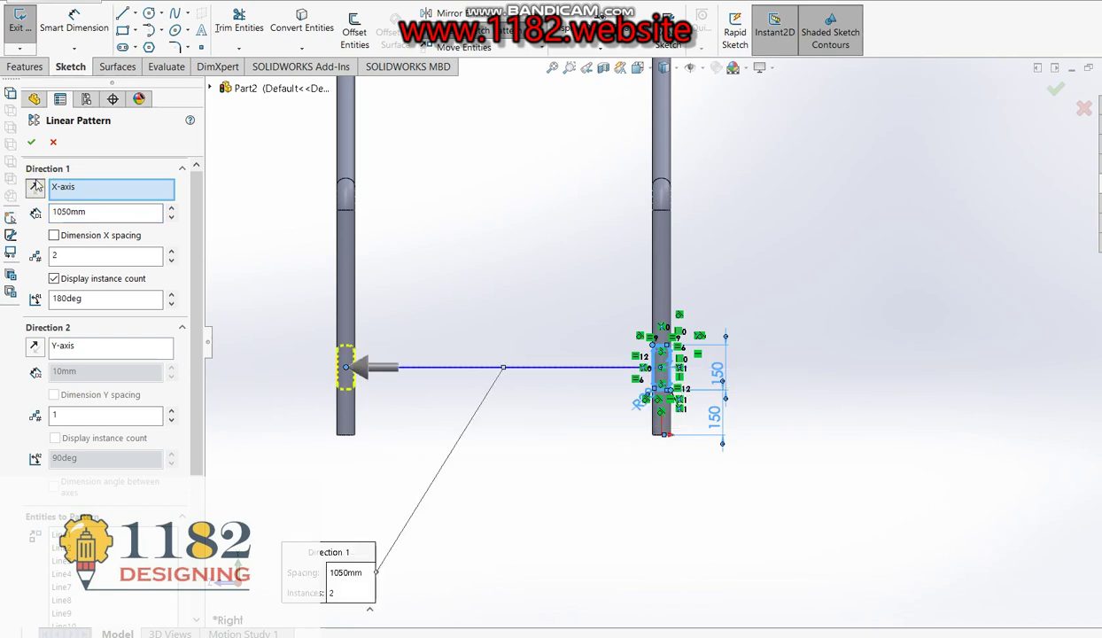
{"action": "left_click", "coordinate": [1054, 89]}
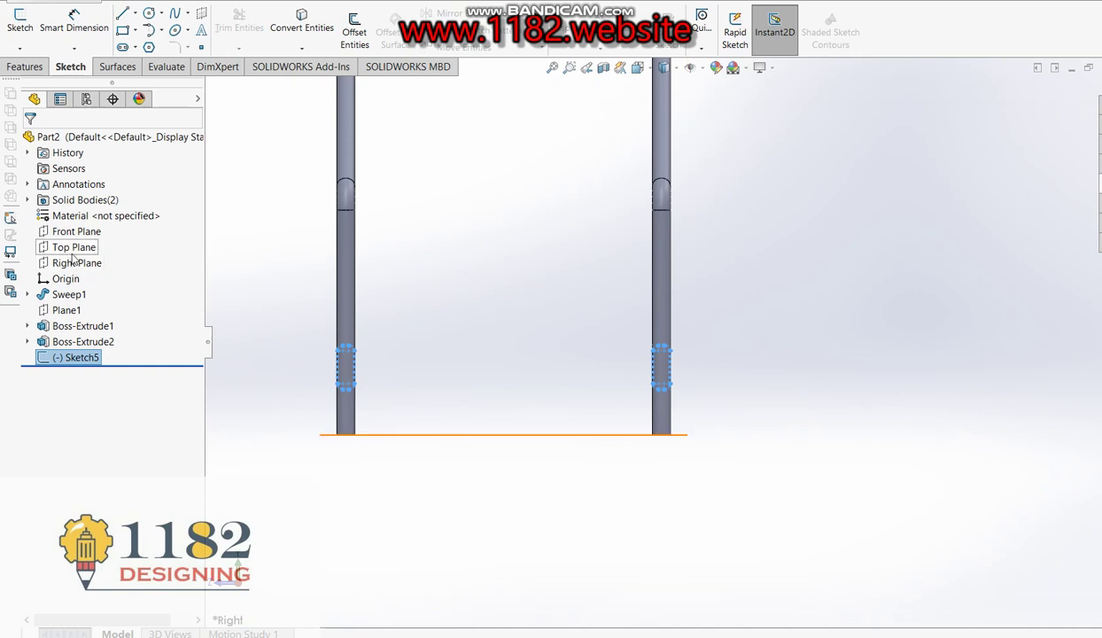
Start a Front Plane sketch and draw a line from the left post's lower end toward the right post.
{"action": "left_click", "coordinate": [72, 249]}
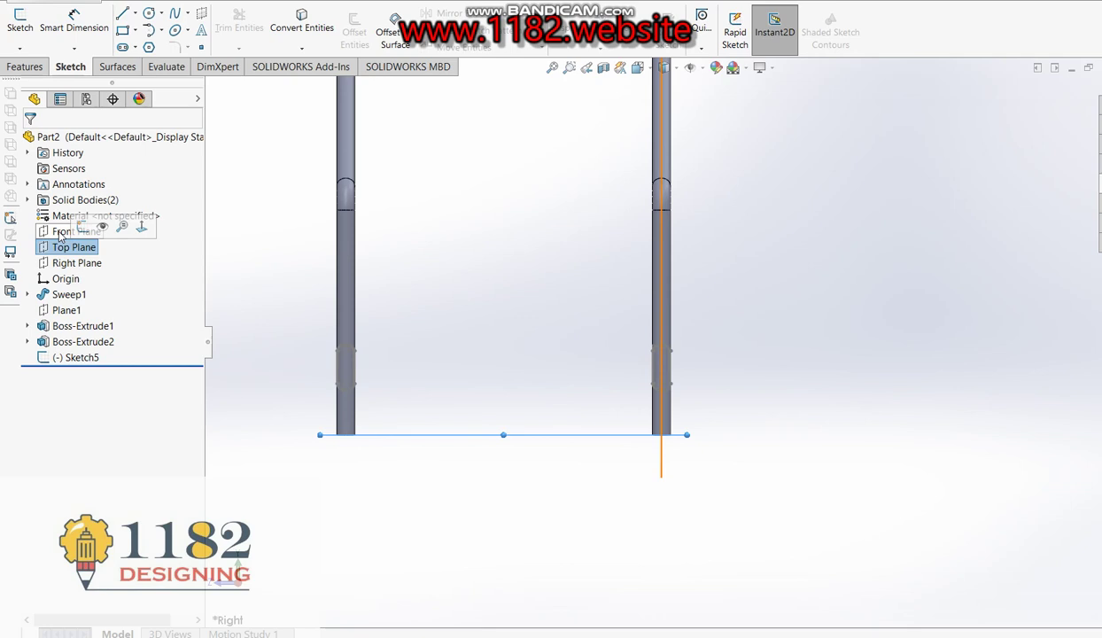
{"action": "left_click", "coordinate": [75, 232]}
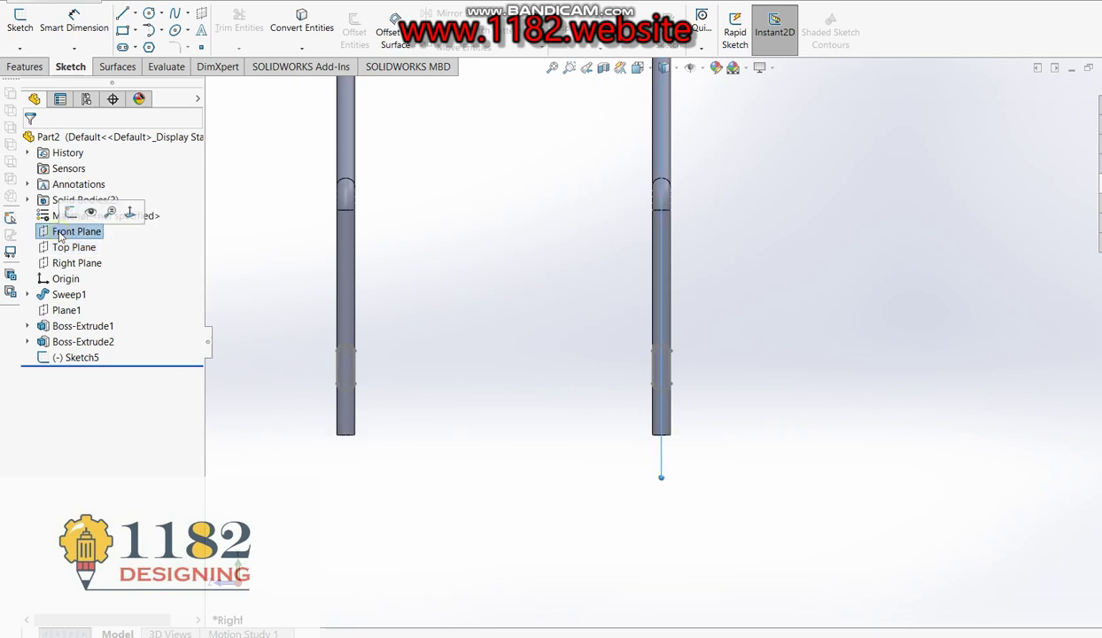
{"action": "left_click", "coordinate": [20, 20]}
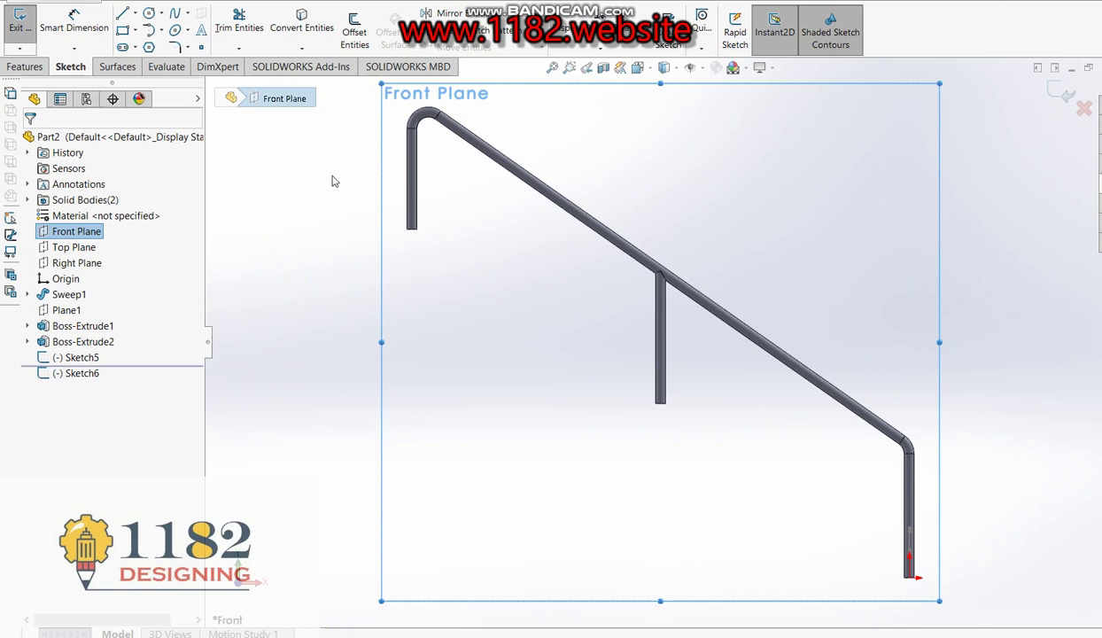
{"action": "left_click", "coordinate": [122, 14]}
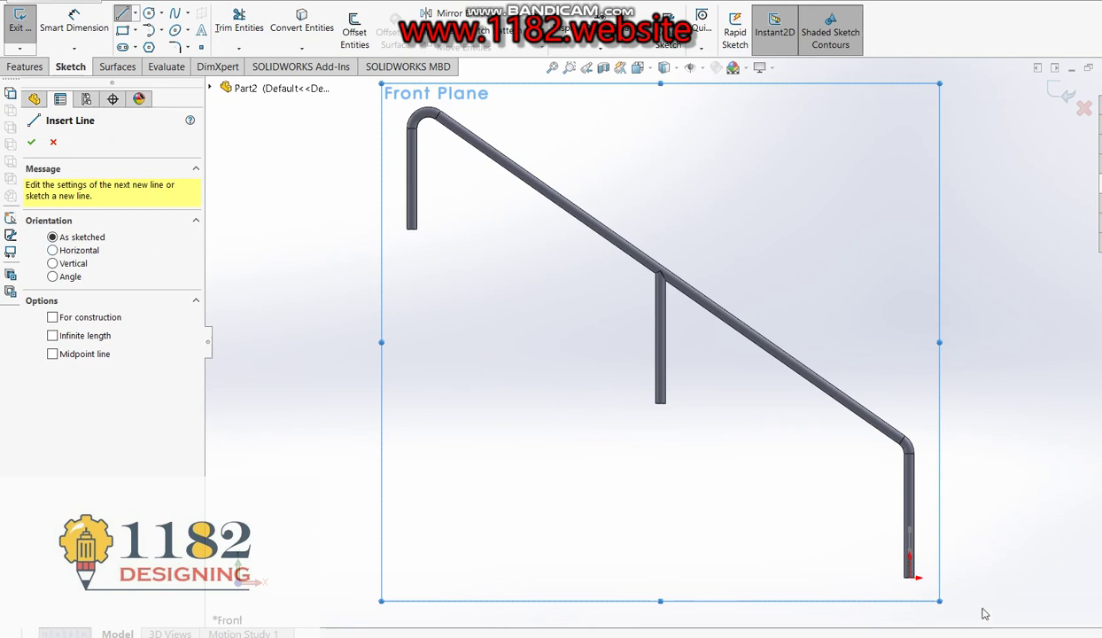
{"action": "left_click", "coordinate": [54, 142]}
{"action": "left_click", "coordinate": [122, 15]}
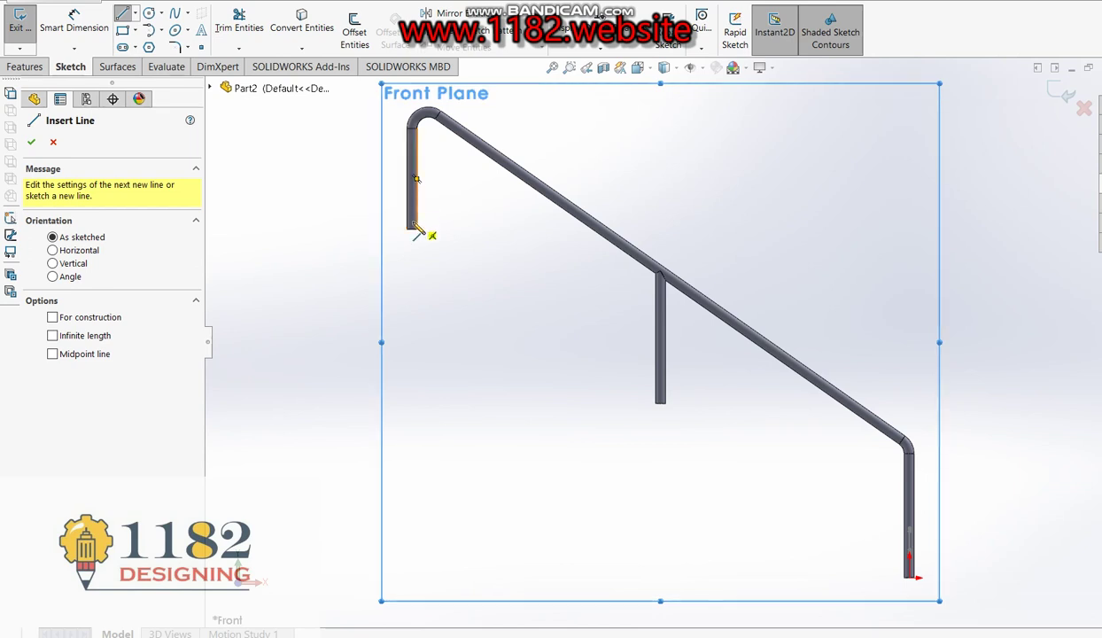
{"action": "left_click", "coordinate": [414, 219]}
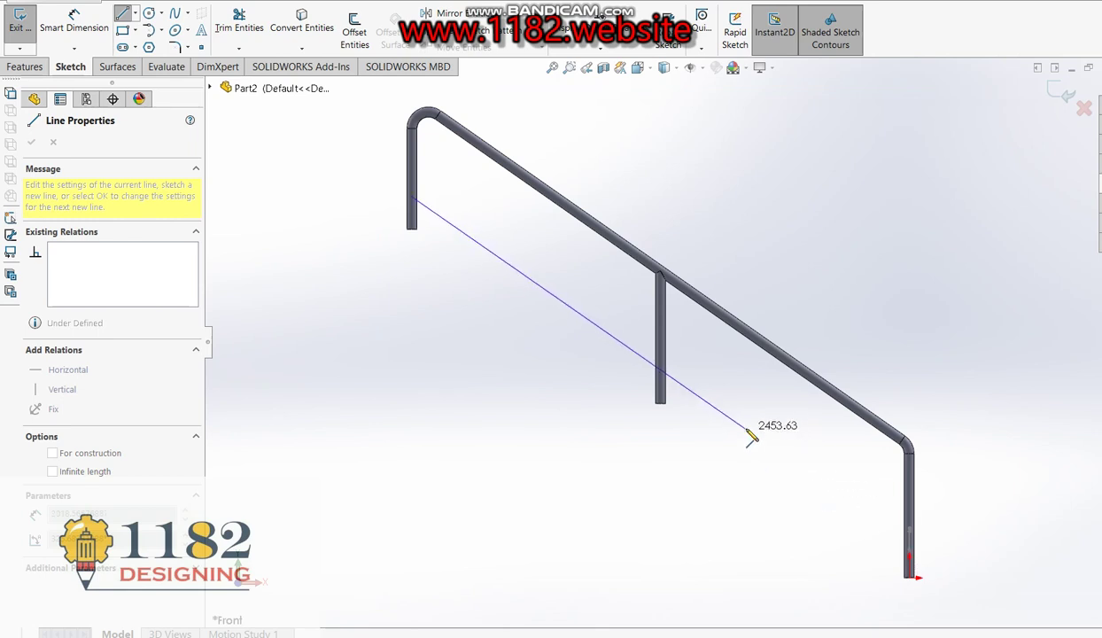
{"action": "left_click", "coordinate": [829, 503]}
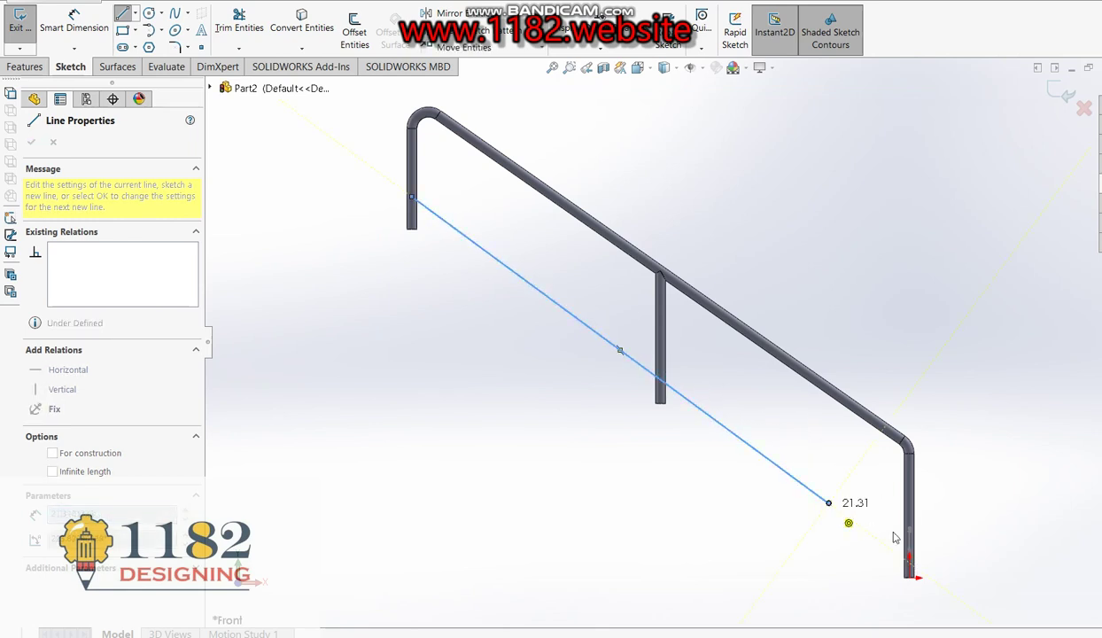
{"action": "key", "text": "Escape"}
{"action": "key", "text": "Escape"}
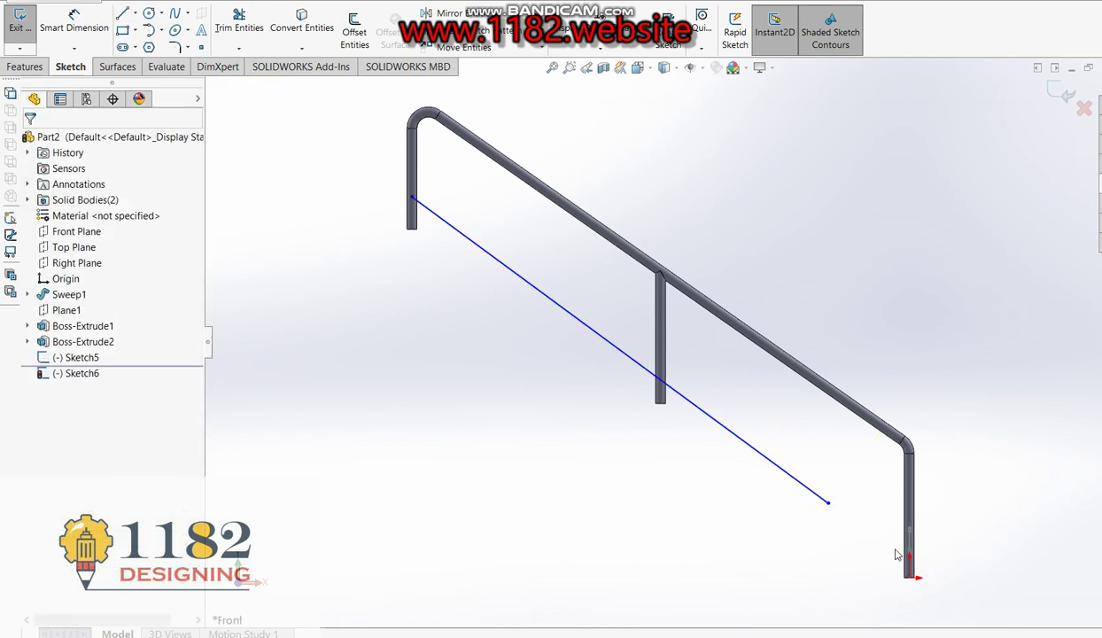
Drag the line's lower endpoint onto the right post's base and exit the sketch.
{"action": "left_click", "coordinate": [830, 505]}
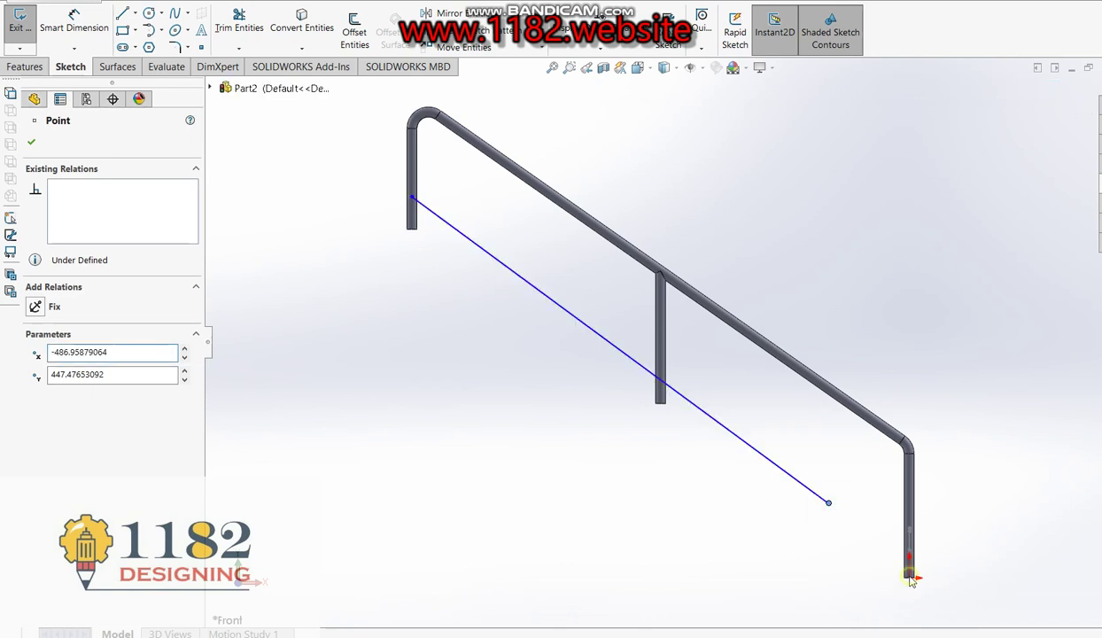
{"action": "left_click", "coordinate": [31, 141]}
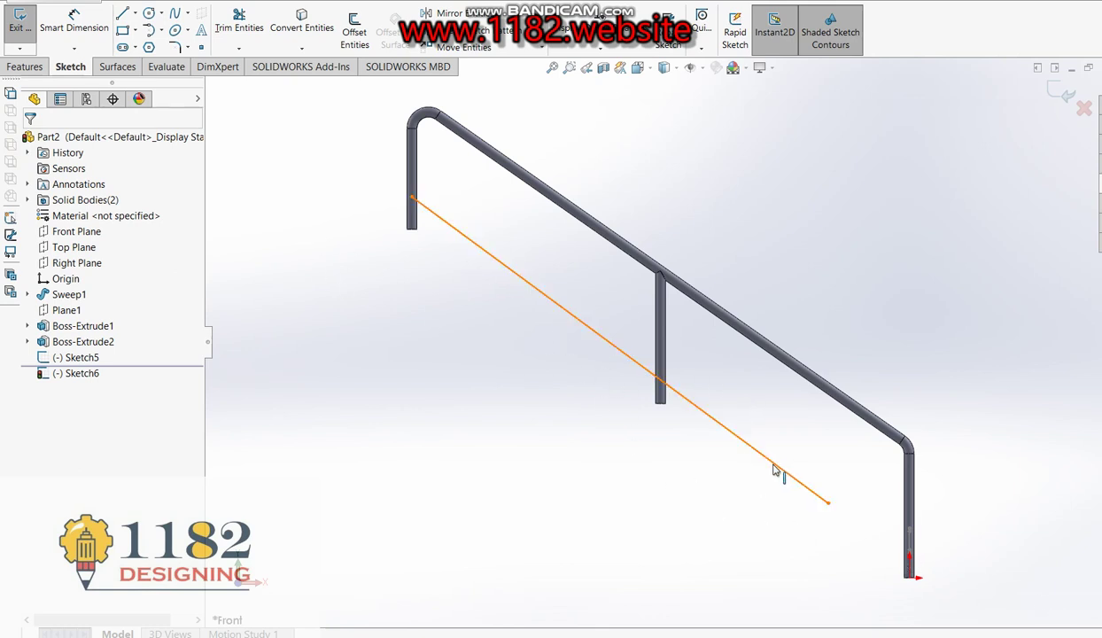
{"action": "left_click_drag", "start_coordinate": [822, 501], "coordinate": [912, 572]}
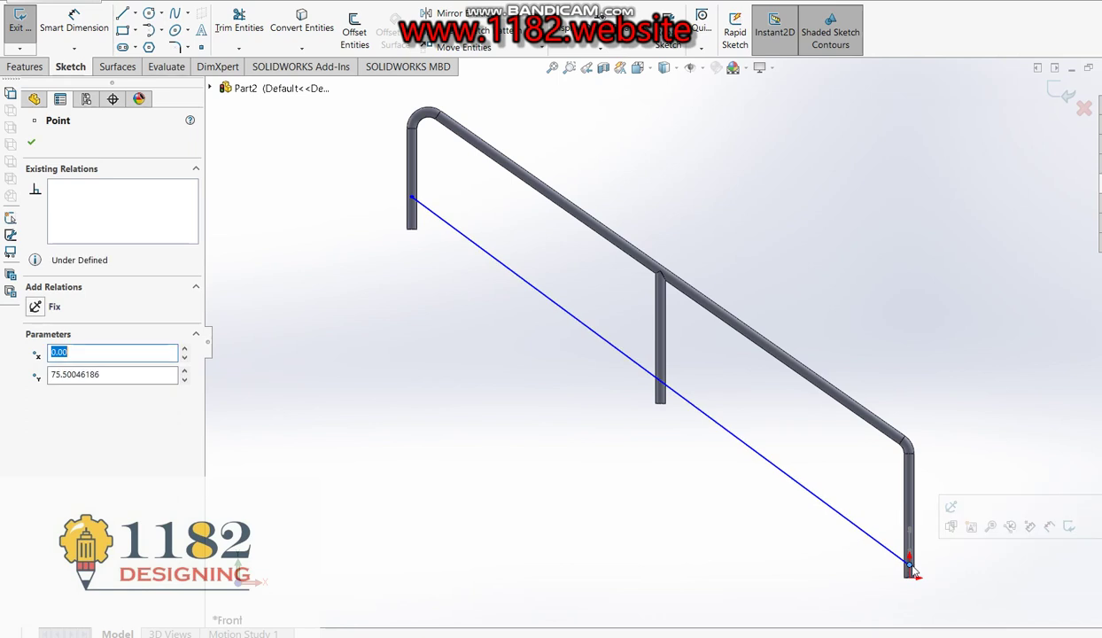
{"action": "left_click", "coordinate": [249, 254]}
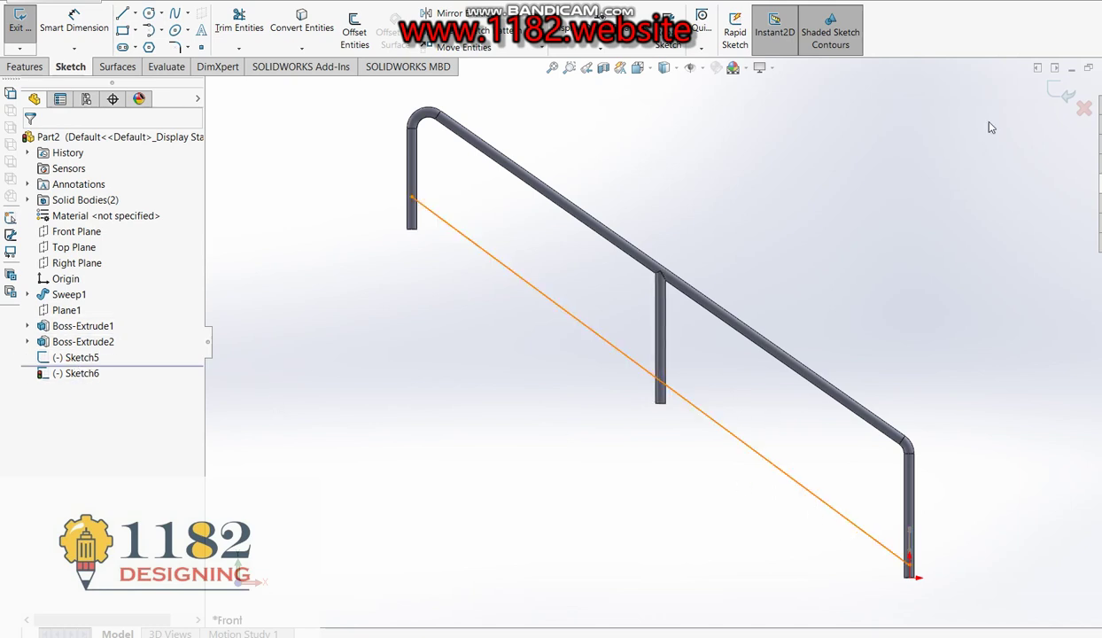
{"action": "left_click", "coordinate": [1067, 94]}
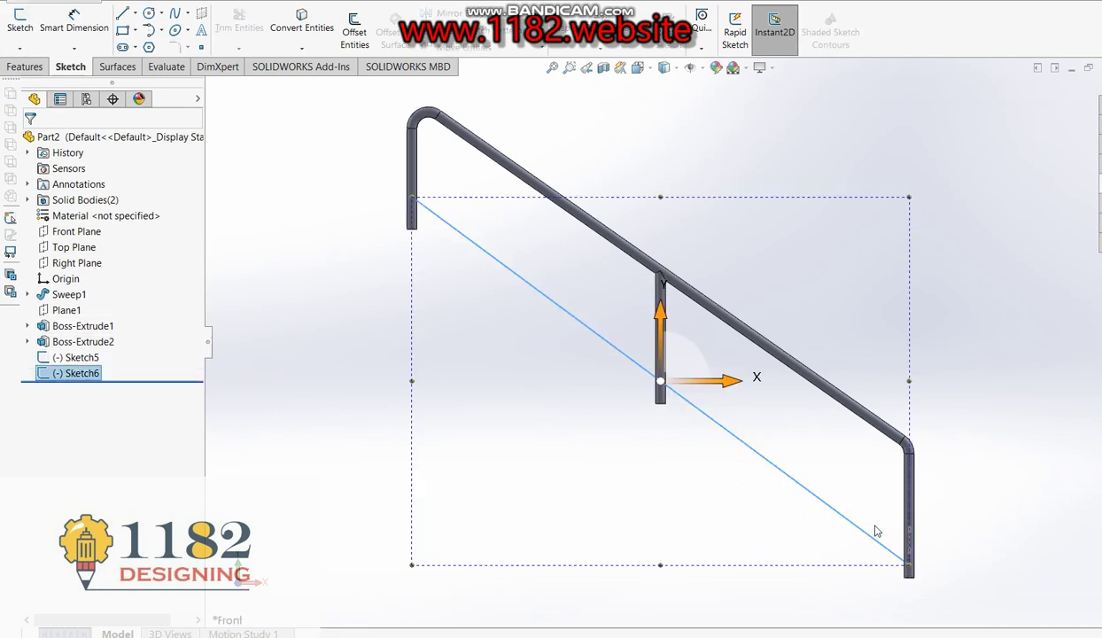
Zoom to fit the model and reopen Sketch6 for editing.
{"action": "key", "text": "Escape"}
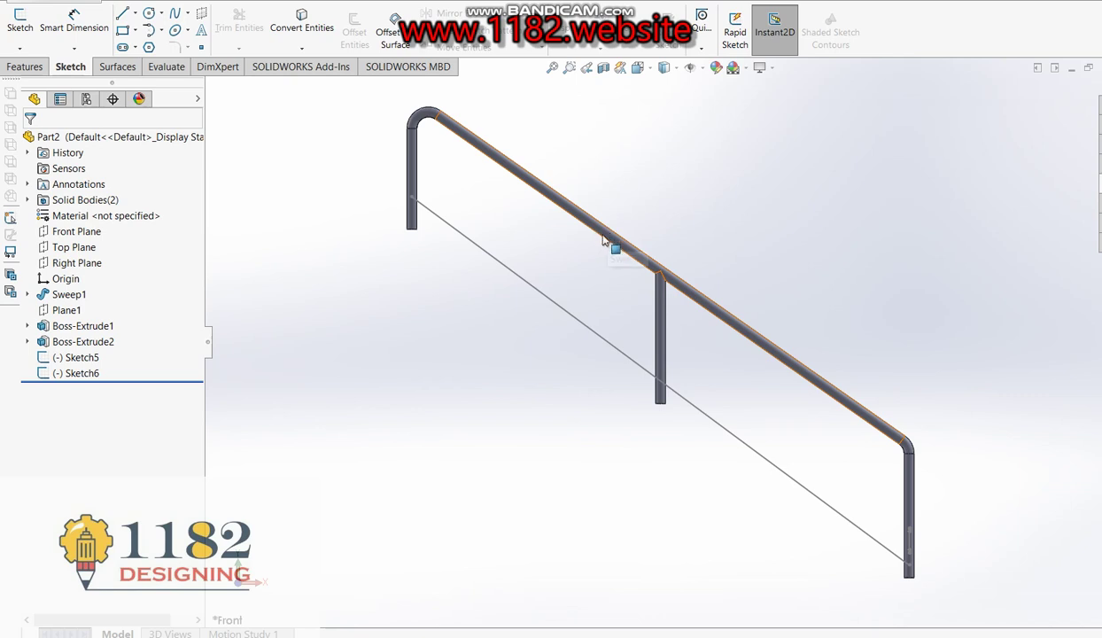
{"action": "key", "text": "z"}
{"action": "scroll", "coordinate": [667, 312], "scroll_direction": "down", "scroll_amount": 3}
{"action": "scroll", "coordinate": [712, 421], "scroll_direction": "up", "scroll_amount": 2}
{"action": "scroll", "coordinate": [743, 460], "scroll_direction": "down", "scroll_amount": 3}
{"action": "scroll", "coordinate": [674, 348], "scroll_direction": "down", "scroll_amount": 5}
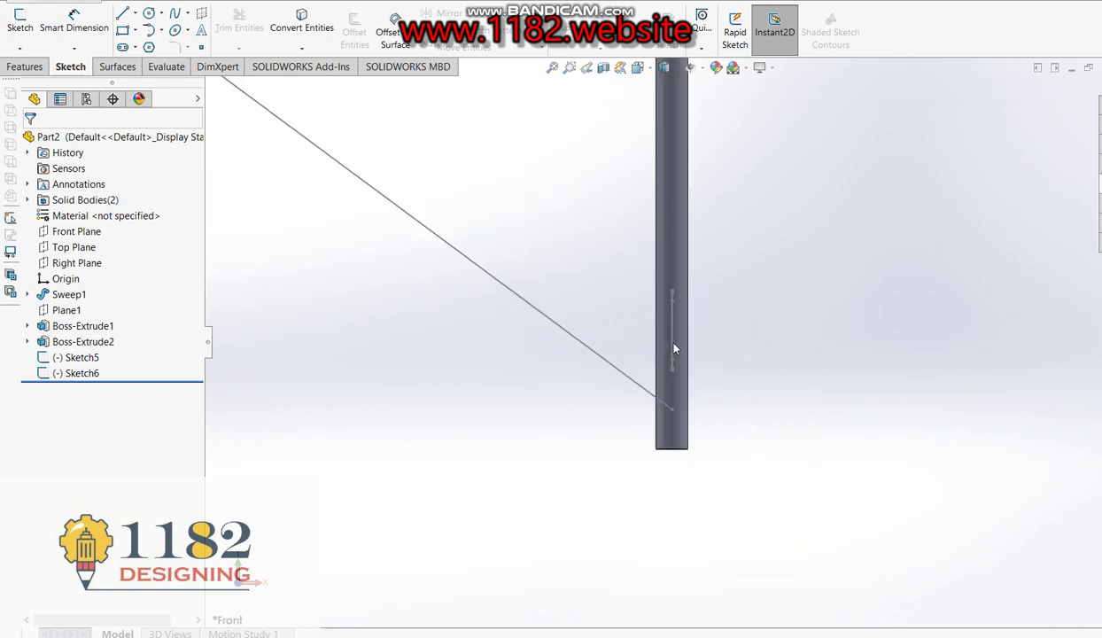
{"action": "right_click", "coordinate": [78, 373]}
{"action": "left_click", "coordinate": [83, 334]}
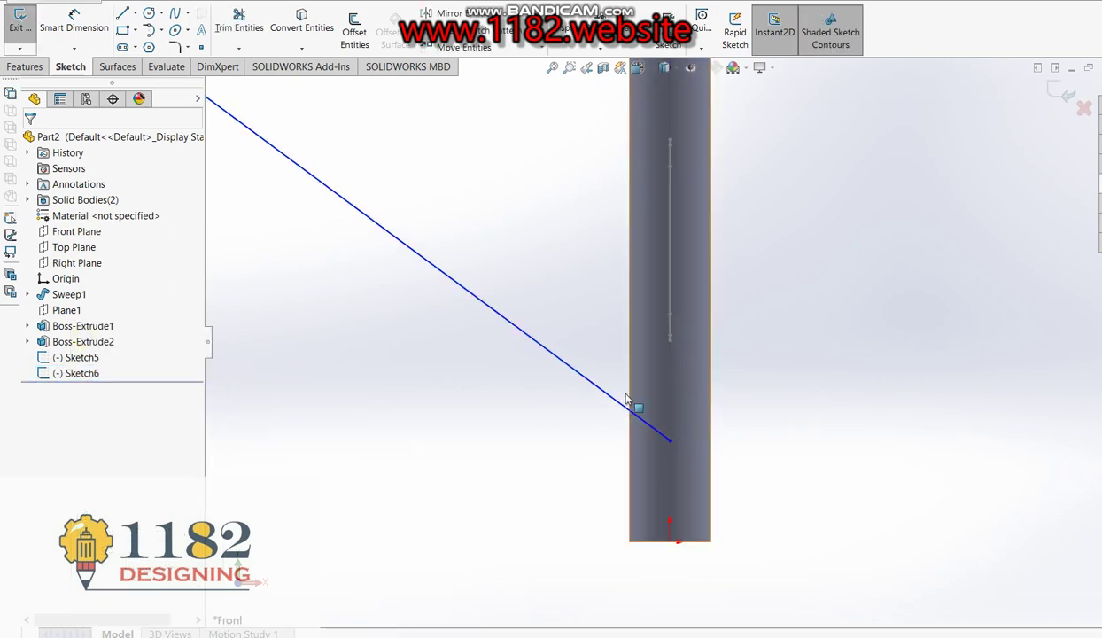
Dimension the path line's lower end 150 mm high and exit the sketch.
{"action": "left_click", "coordinate": [76, 17]}
{"action": "left_click", "coordinate": [75, 17]}
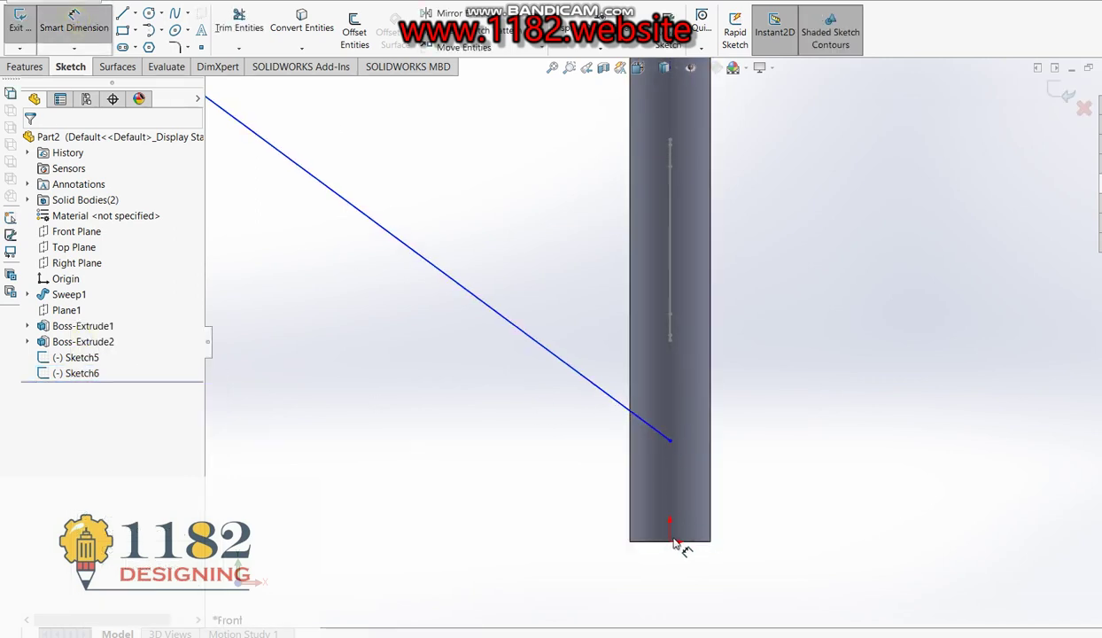
{"action": "left_click", "coordinate": [670, 441]}
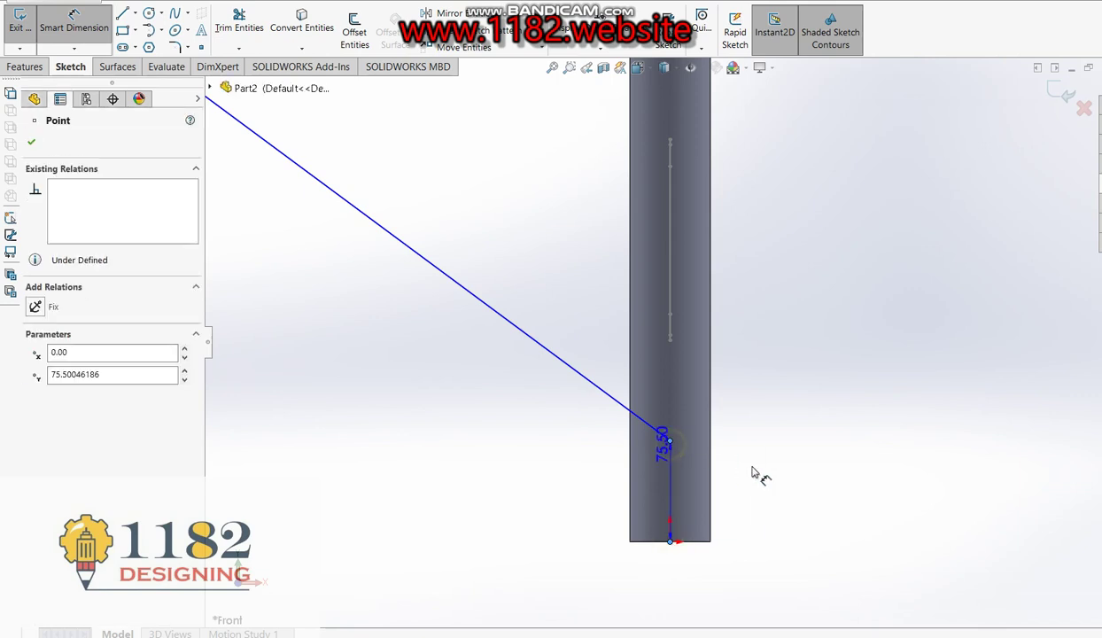
{"action": "left_click", "coordinate": [760, 481]}
{"action": "type", "text": "15"}
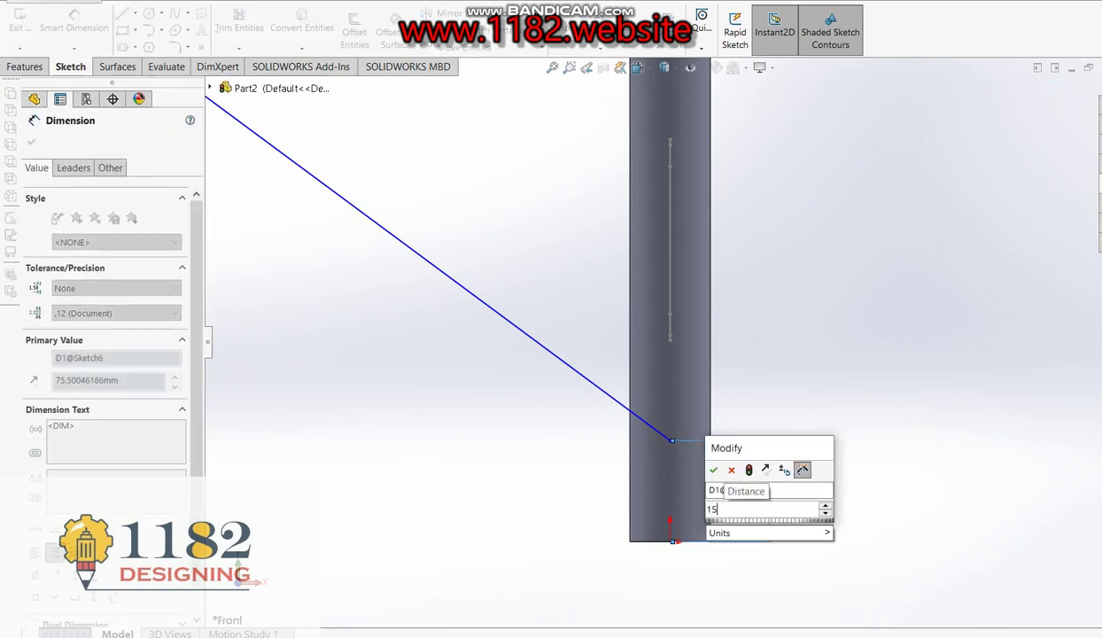
{"action": "type", "text": "0"}
{"action": "key", "text": "Return"}
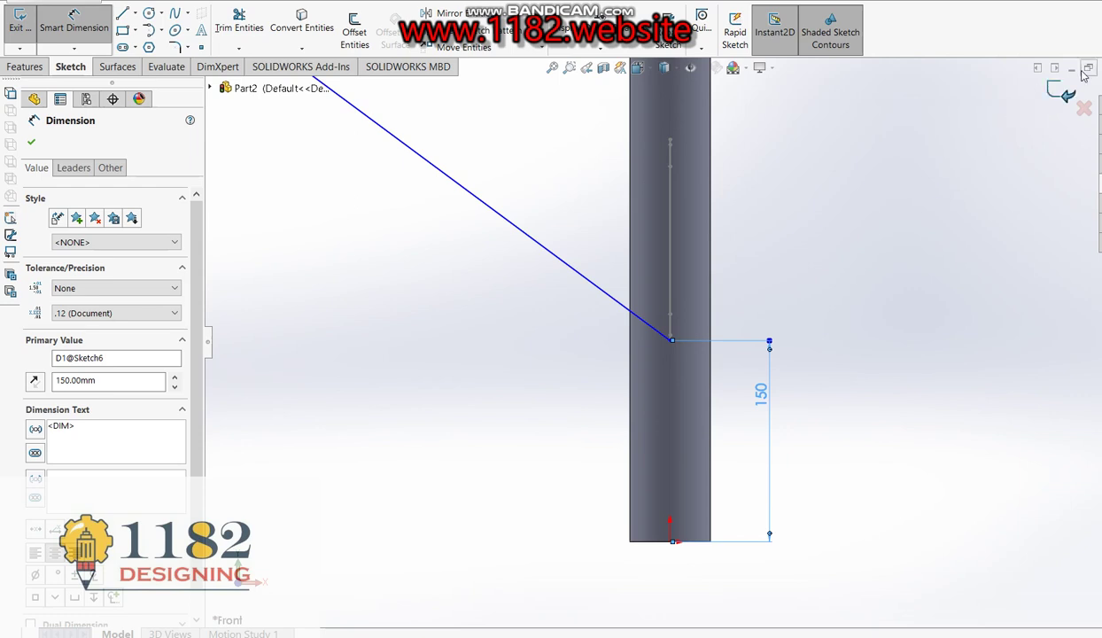
{"action": "left_click", "coordinate": [1063, 94]}
{"action": "left_click", "coordinate": [1063, 94]}
Set the line's upper end 150 mm above the left post's bottom, then select Sketch5 and Sketch6.
{"action": "middle_click_drag", "start_coordinate": [865, 226], "coordinate": [401, 119]}
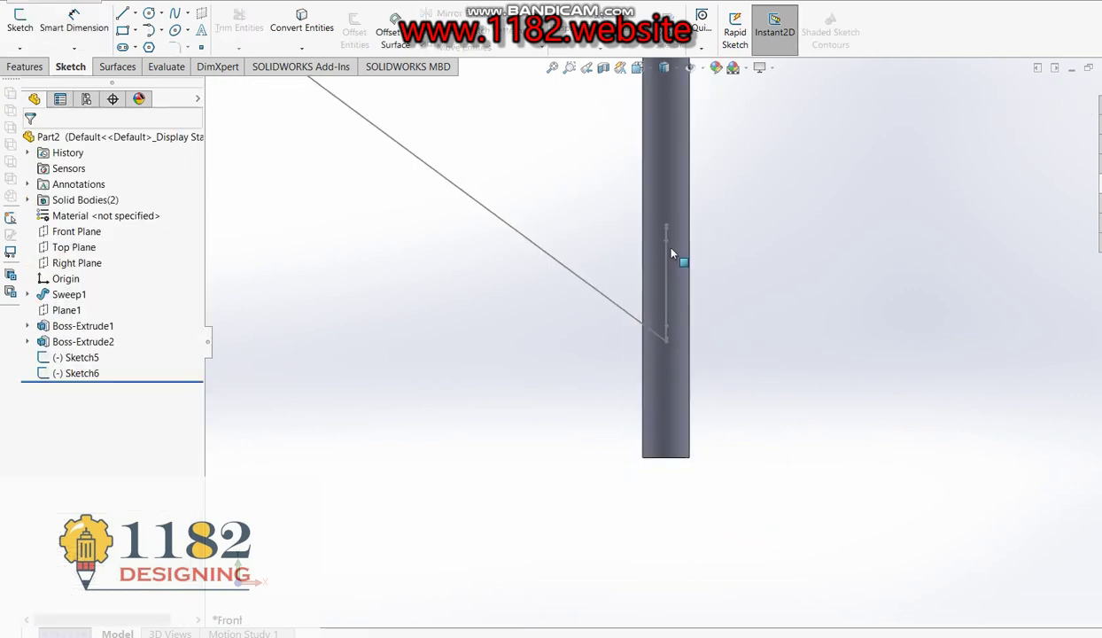
{"action": "right_click", "coordinate": [79, 373]}
{"action": "left_click", "coordinate": [92, 335]}
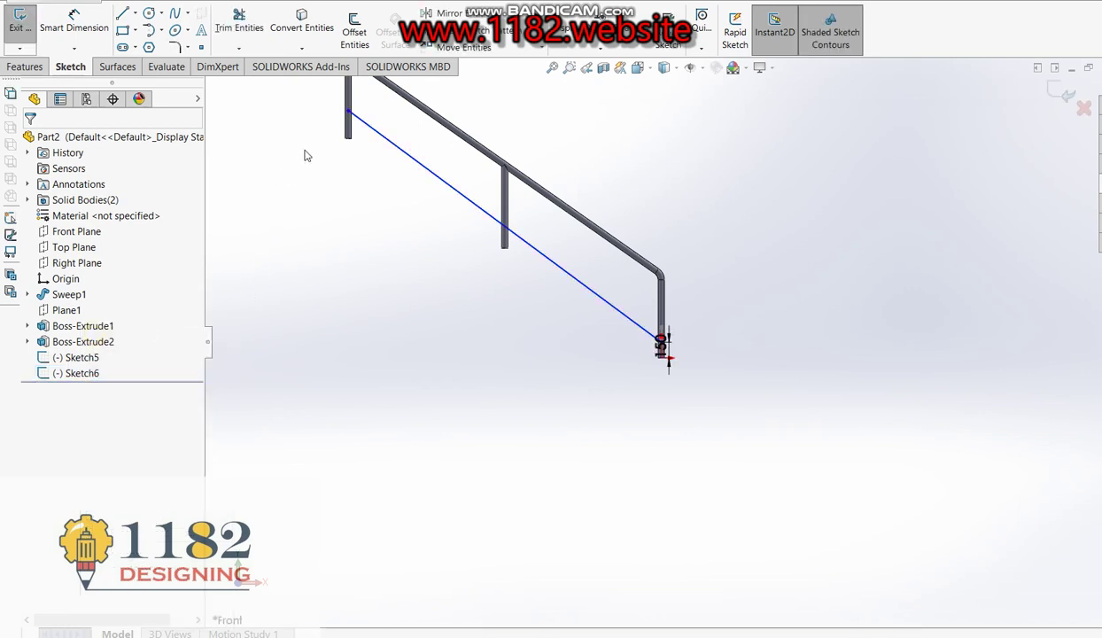
{"action": "scroll", "coordinate": [315, 140], "scroll_direction": "down", "scroll_amount": 2}
{"action": "scroll", "coordinate": [350, 109], "scroll_direction": "down", "scroll_amount": 2}
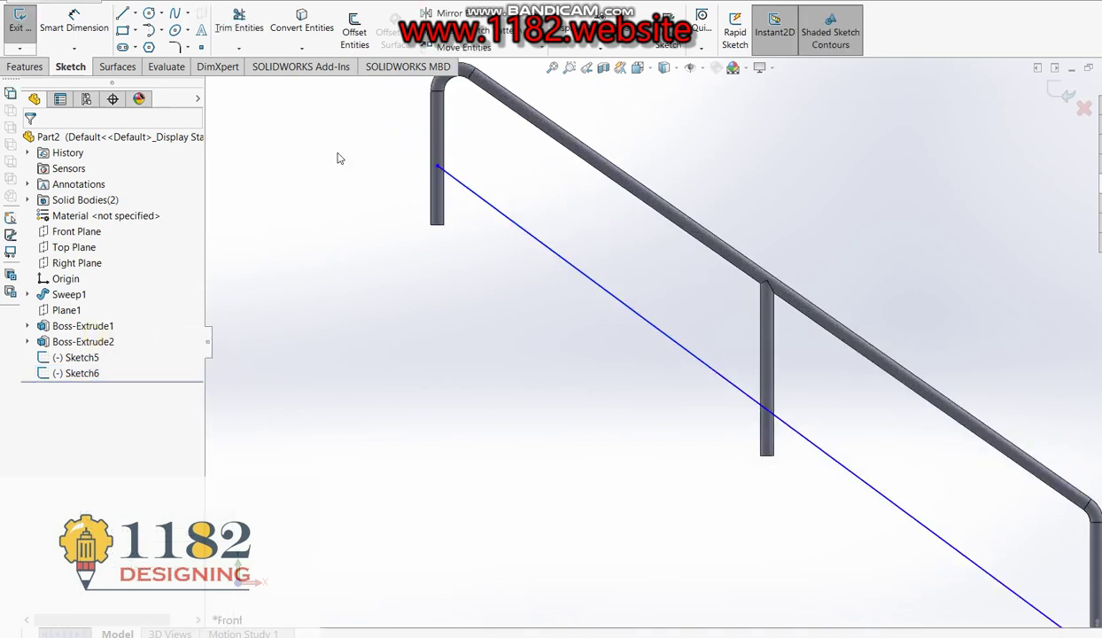
{"action": "left_click", "coordinate": [74, 22]}
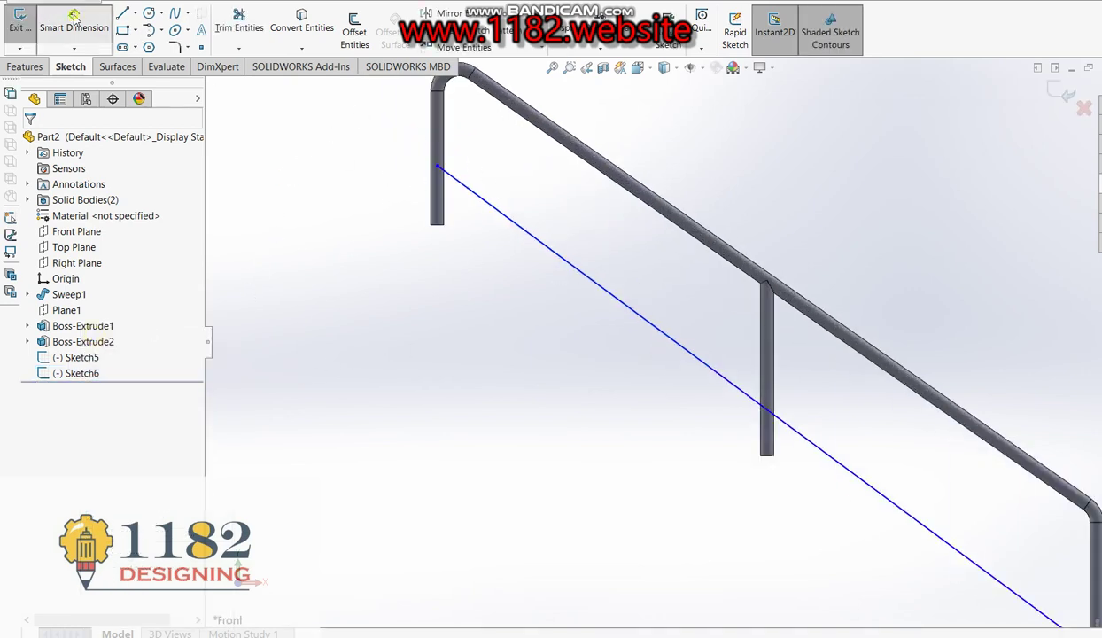
{"action": "left_click", "coordinate": [437, 168]}
{"action": "left_click", "coordinate": [436, 224]}
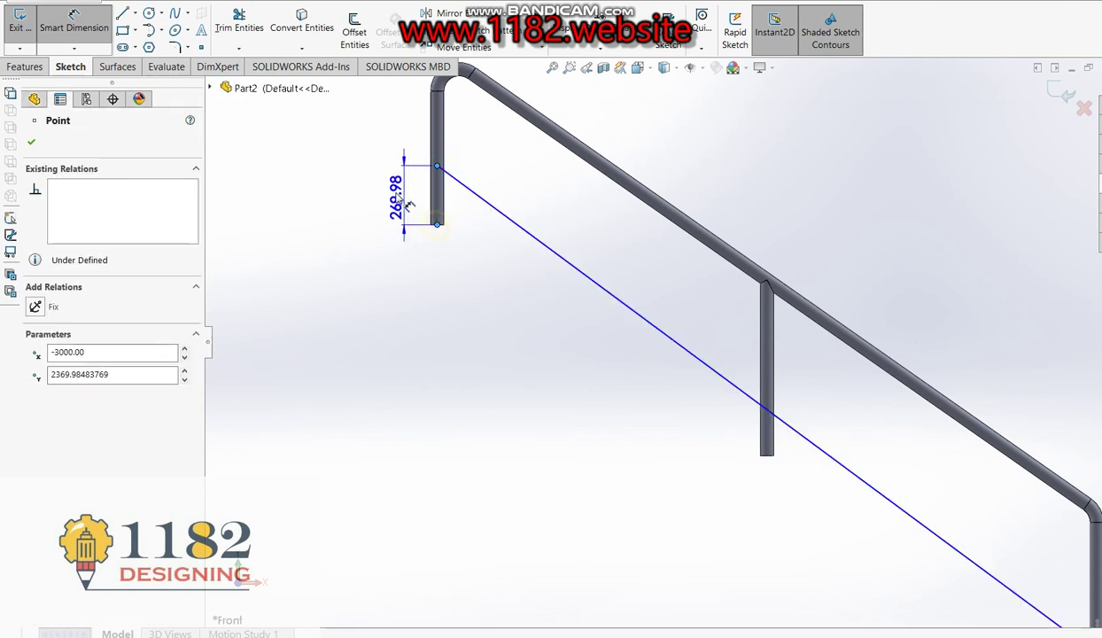
{"action": "left_click", "coordinate": [400, 204]}
{"action": "type", "text": "150"}
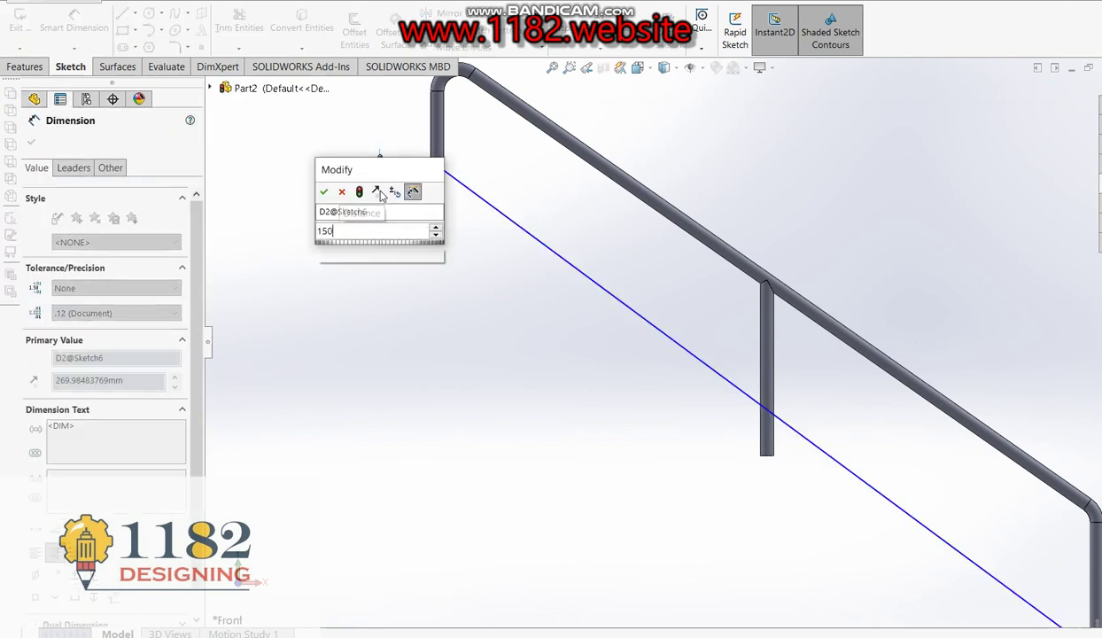
{"action": "key", "text": "Return"}
{"action": "left_click", "coordinate": [1054, 92]}
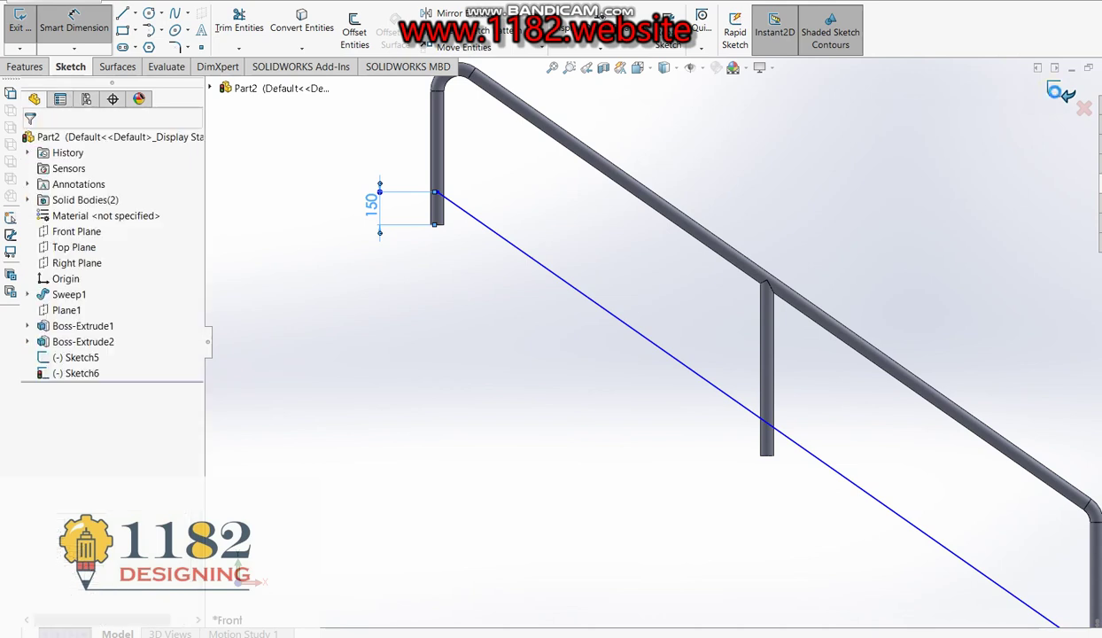
{"action": "left_click", "coordinate": [1061, 91]}
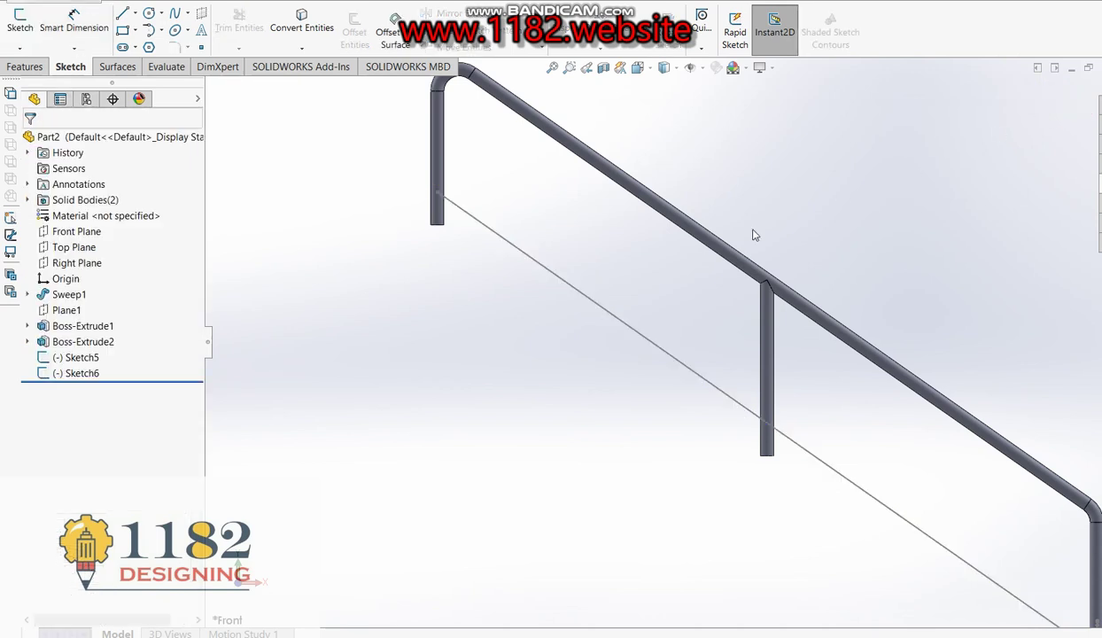
{"action": "left_click", "coordinate": [71, 357]}
{"action": "left_click", "coordinate": [75, 373], "text": "ctrl"}
{"action": "left_click", "coordinate": [25, 66]}
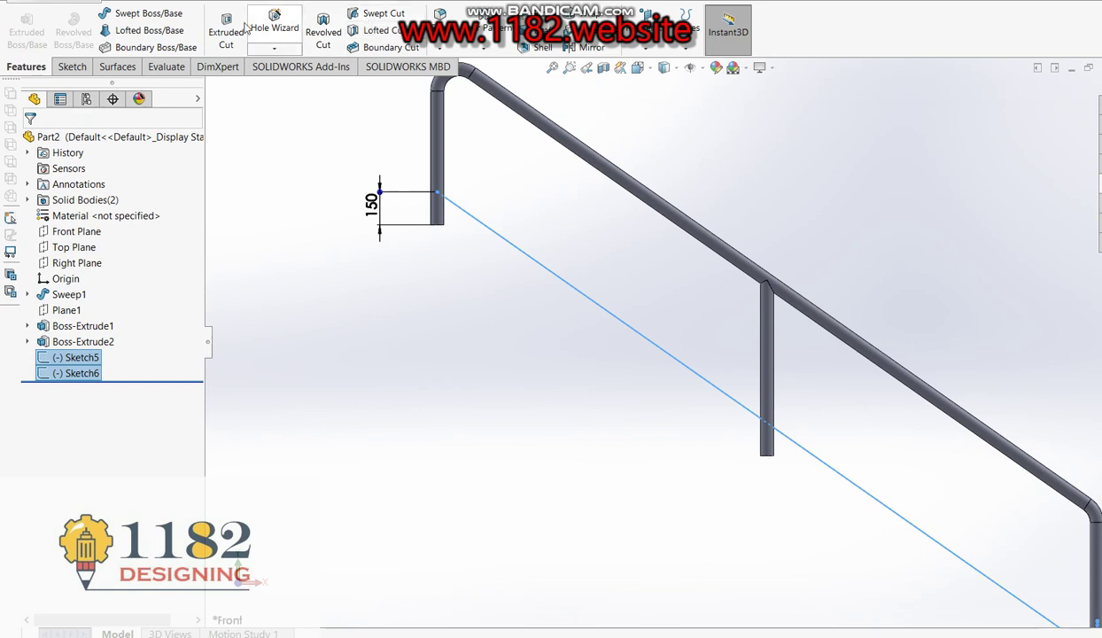
{"action": "left_click", "coordinate": [149, 13]}
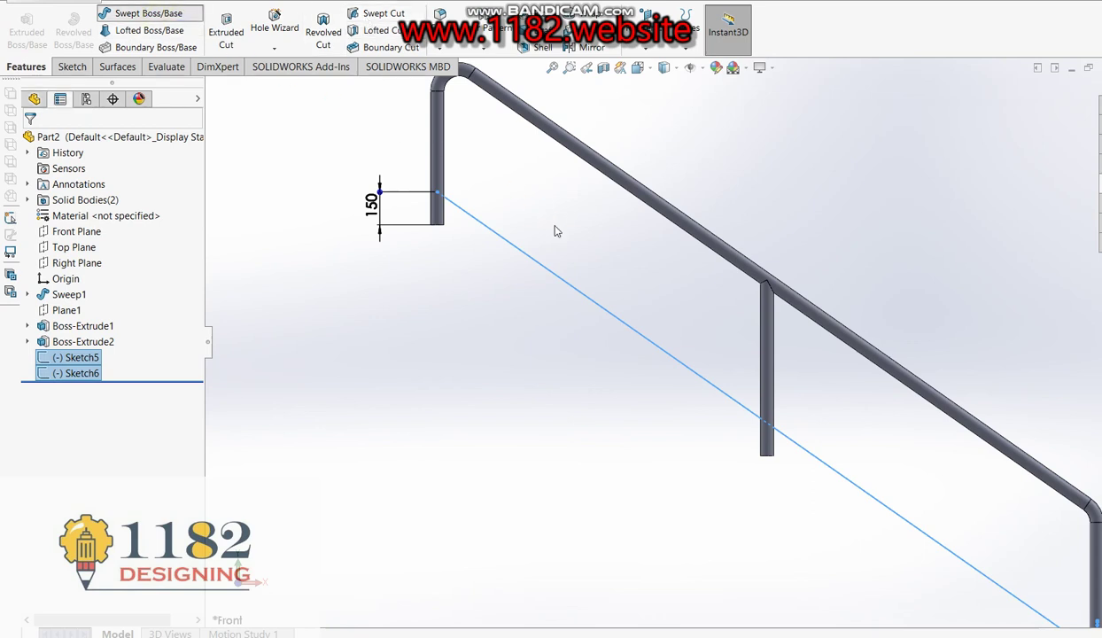
{"action": "left_click", "coordinate": [1054, 88]}
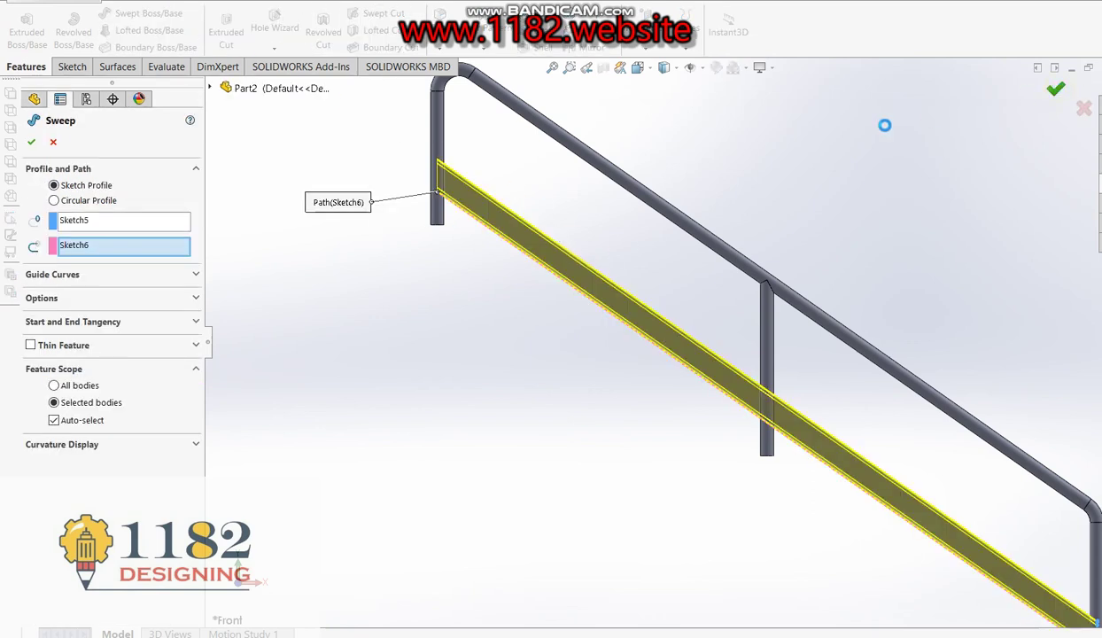
{"action": "left_click", "coordinate": [414, 304]}
{"action": "key", "text": "z"}
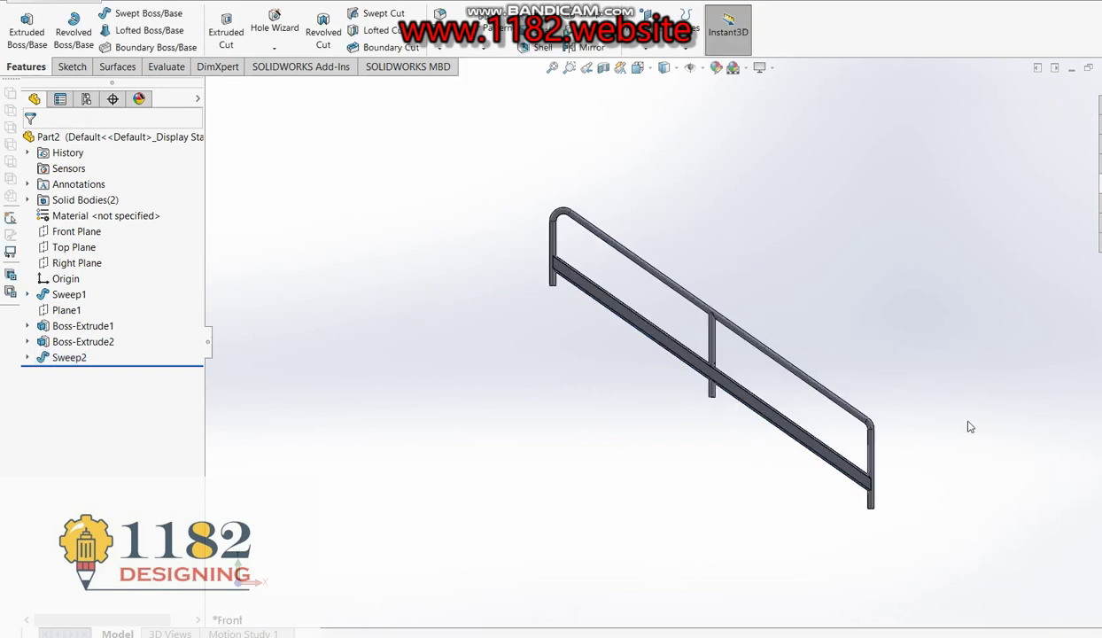
{"action": "scroll", "coordinate": [969, 427], "scroll_direction": "down", "scroll_amount": 2}
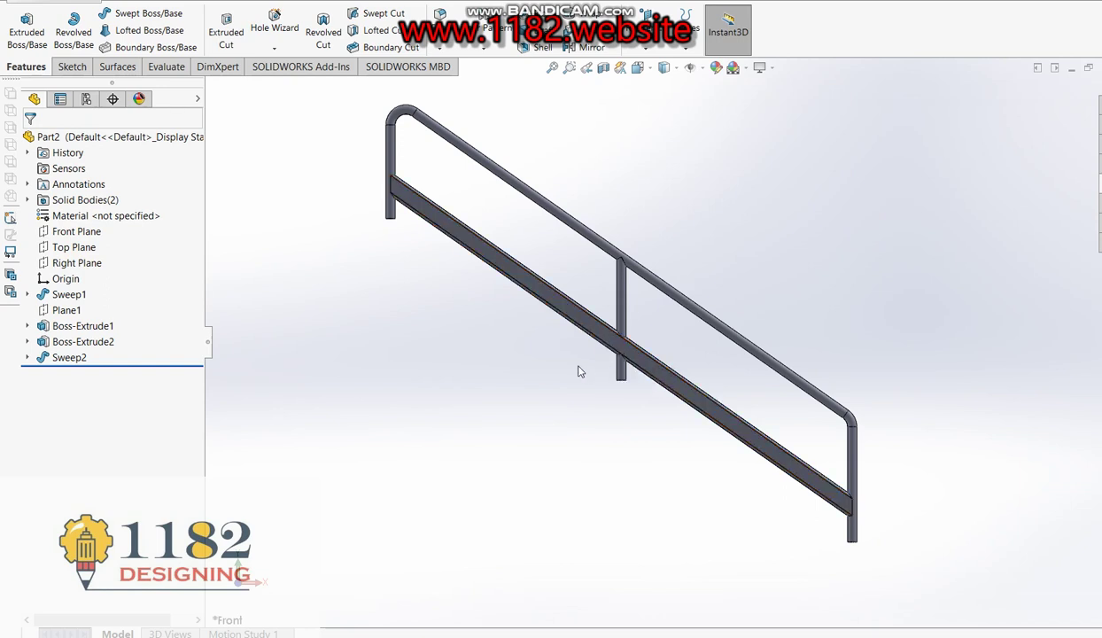
{"action": "left_click", "coordinate": [617, 354]}
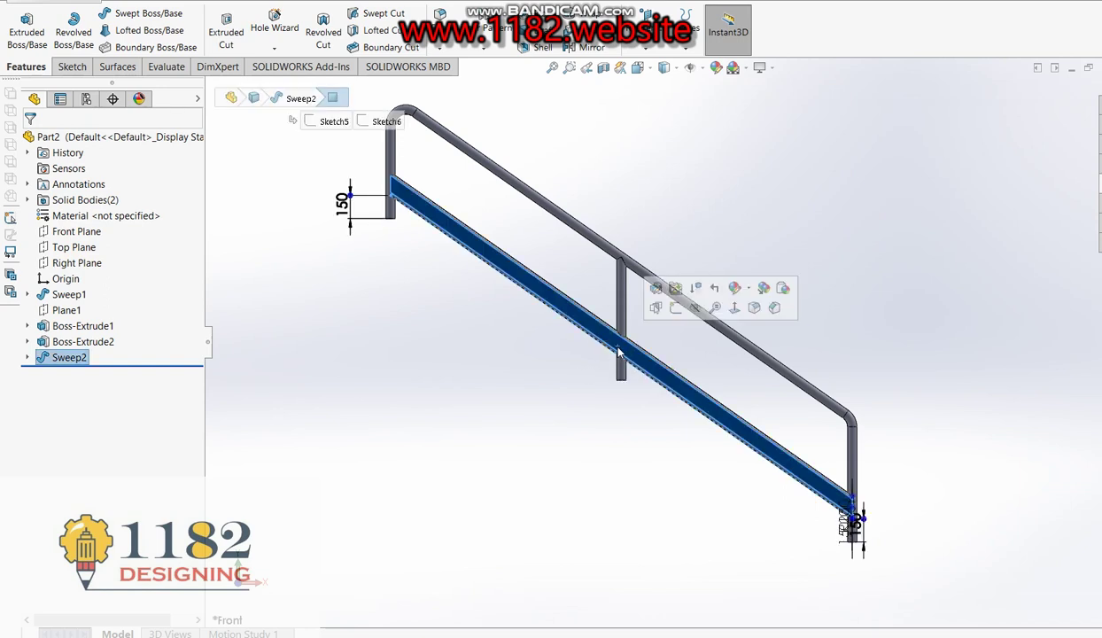
{"action": "left_click", "coordinate": [556, 381]}
{"action": "middle_click_drag", "start_coordinate": [626, 357], "coordinate": [656, 371]}
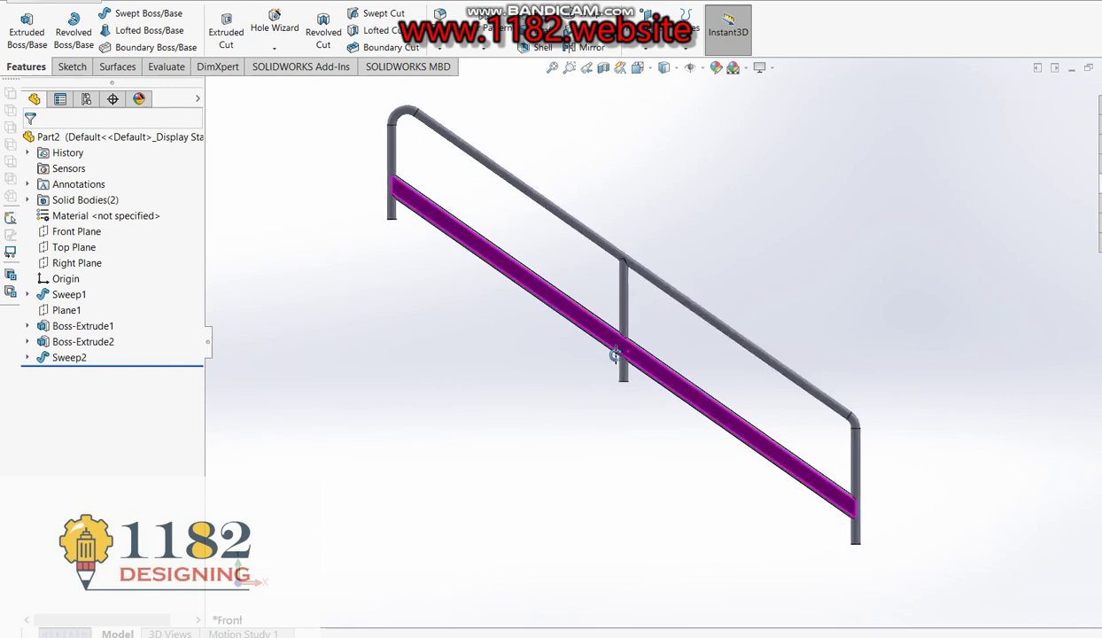
{"action": "key", "text": "f"}
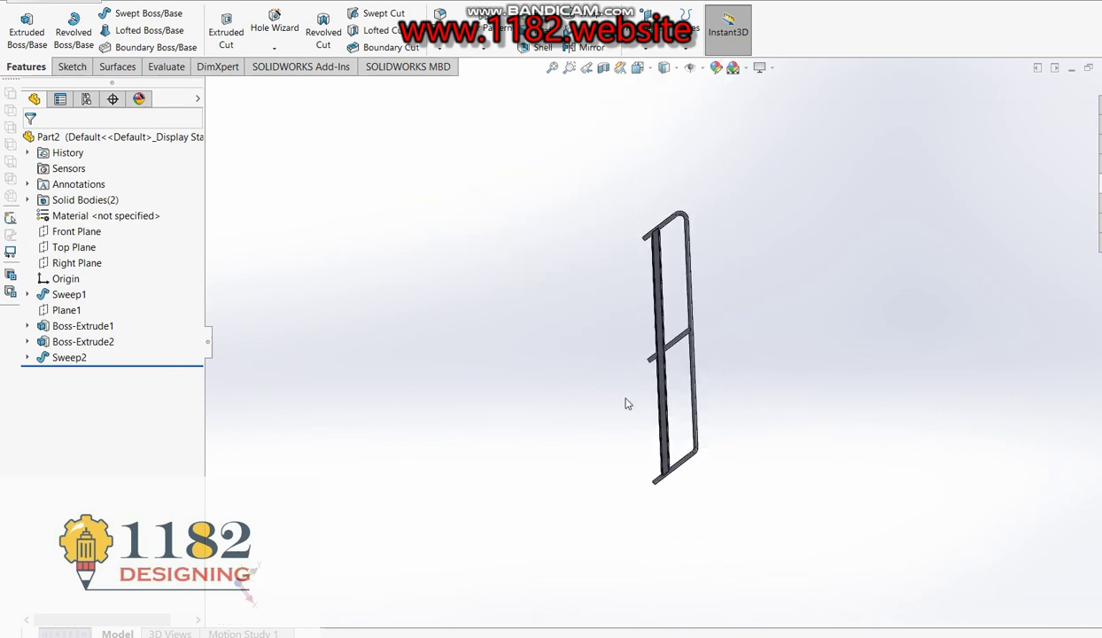
{"action": "key", "text": "ctrl+z"}
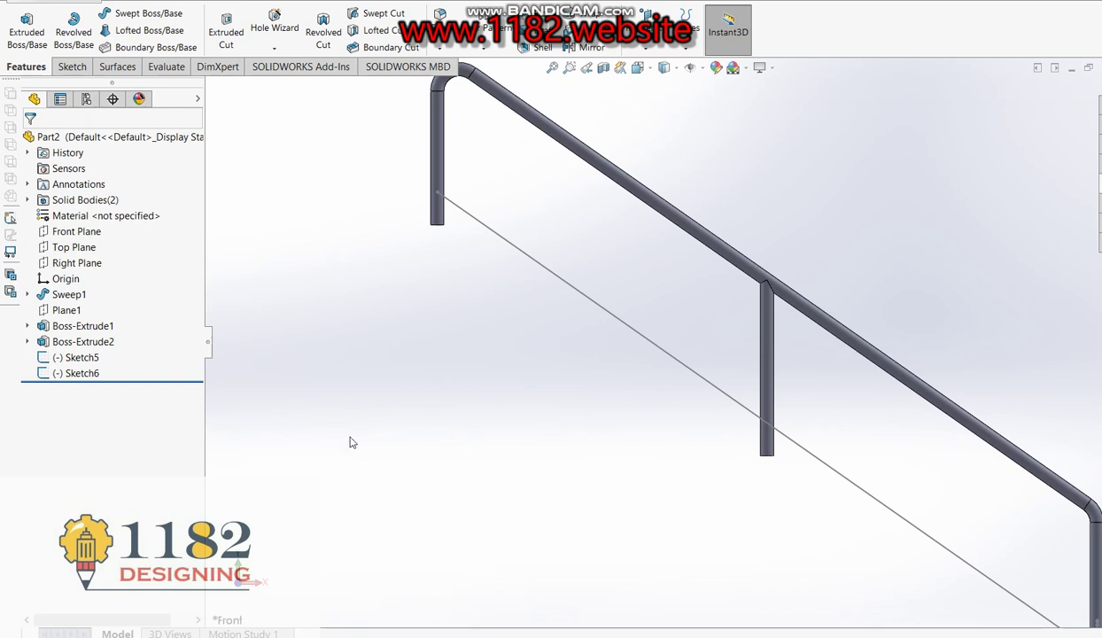
Create Sweep3 by sweeping the Sketch5 profile along the Sketch6 diagonal line.
{"action": "left_click", "coordinate": [94, 372]}
{"action": "left_click", "coordinate": [80, 357], "text": "ctrl"}
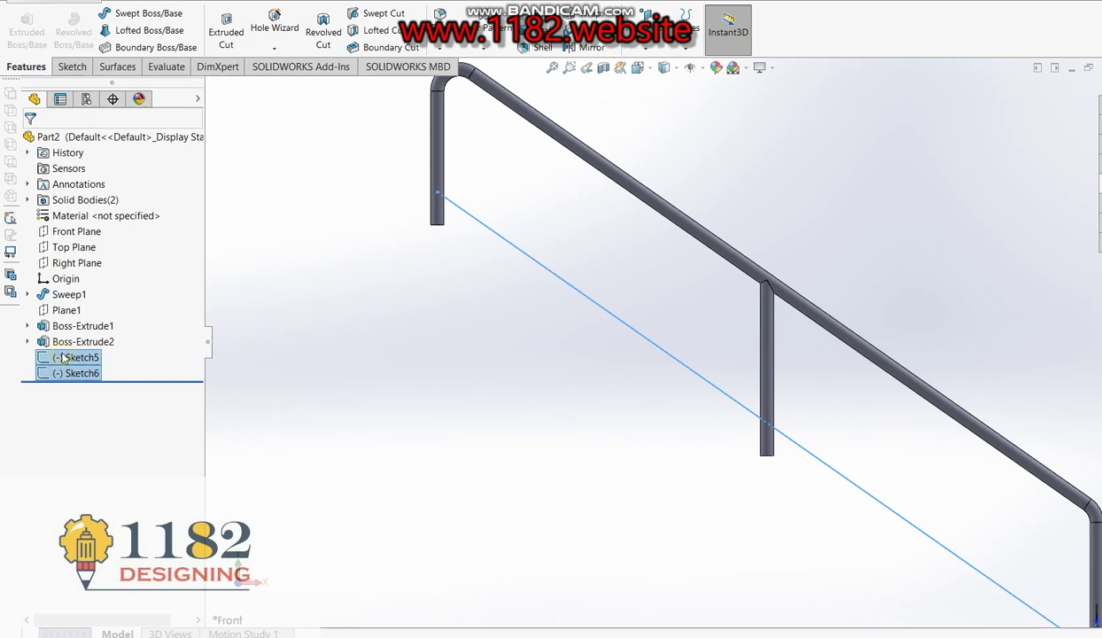
{"action": "left_click", "coordinate": [147, 13]}
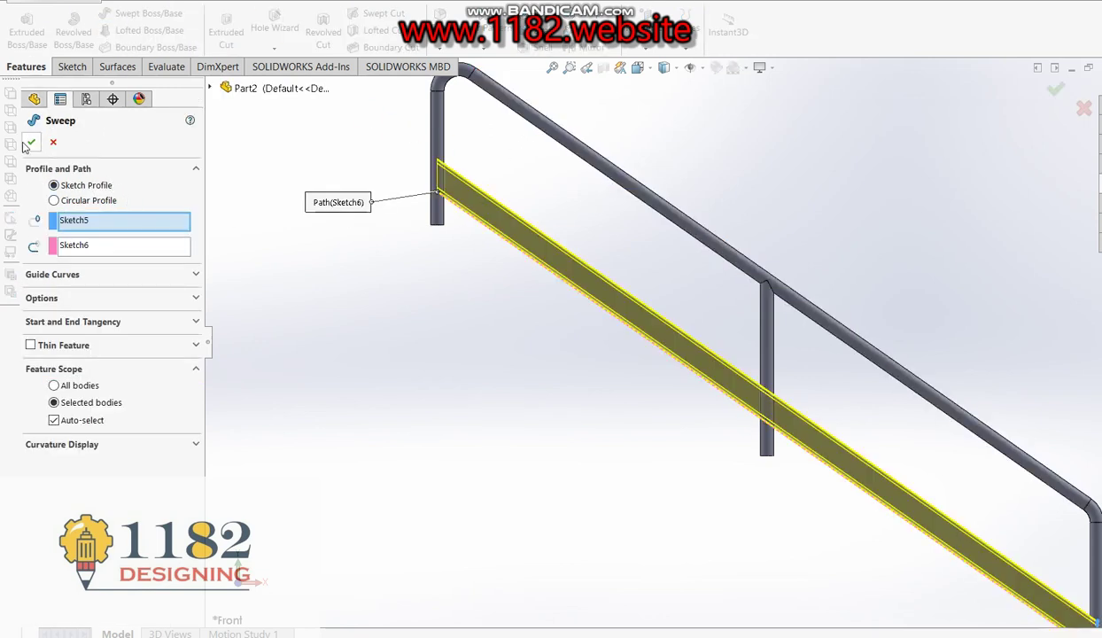
{"action": "left_click", "coordinate": [30, 143]}
{"action": "scroll", "coordinate": [416, 266], "scroll_direction": "up", "scroll_amount": 3}
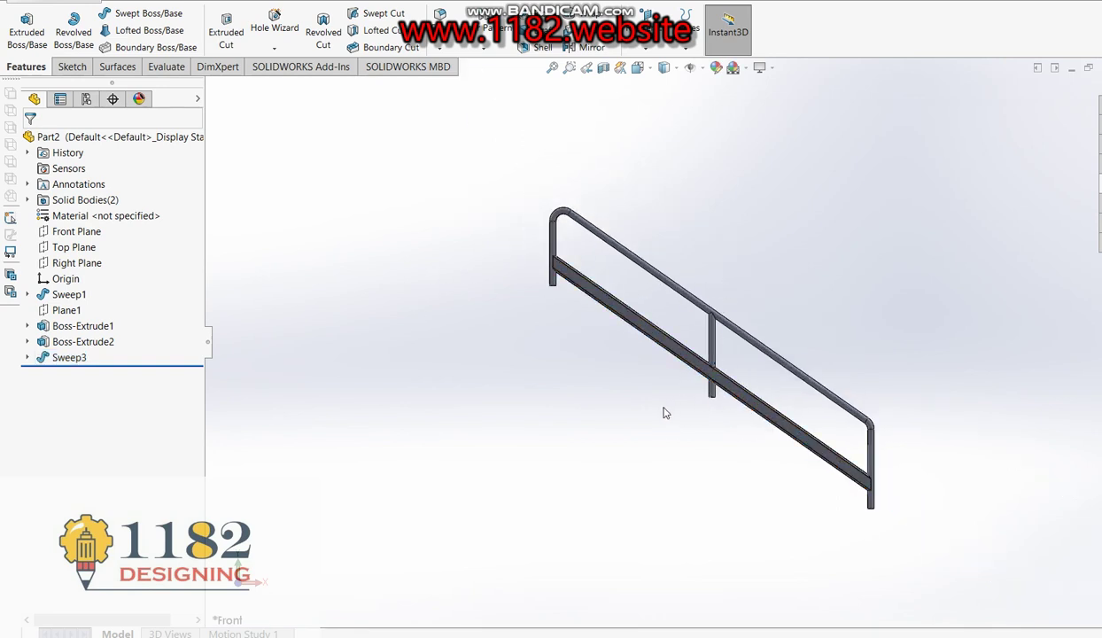
{"action": "left_click", "coordinate": [637, 67]}
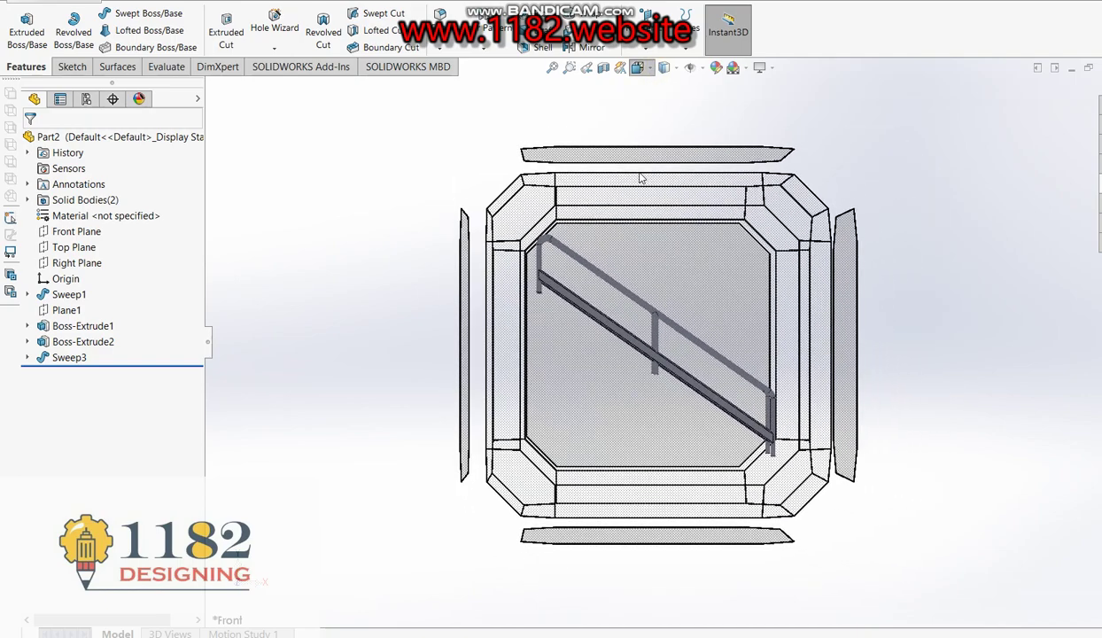
From an isometric view, apply a yellow appearance to the entire Part2 and confirm it.
{"action": "left_click", "coordinate": [767, 218]}
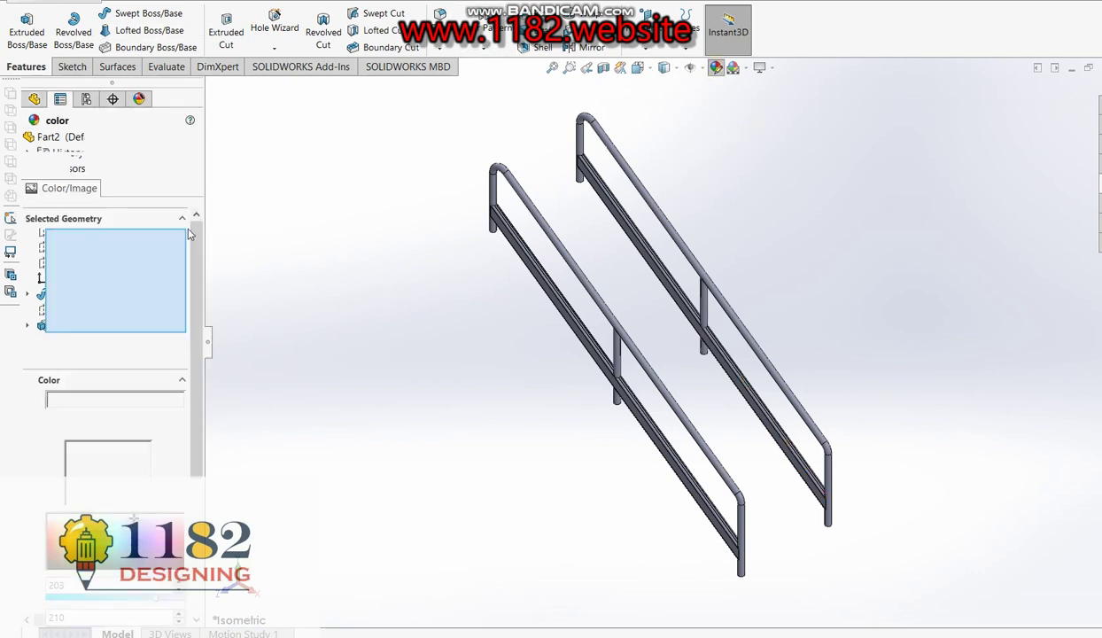
{"action": "left_click", "coordinate": [81, 470]}
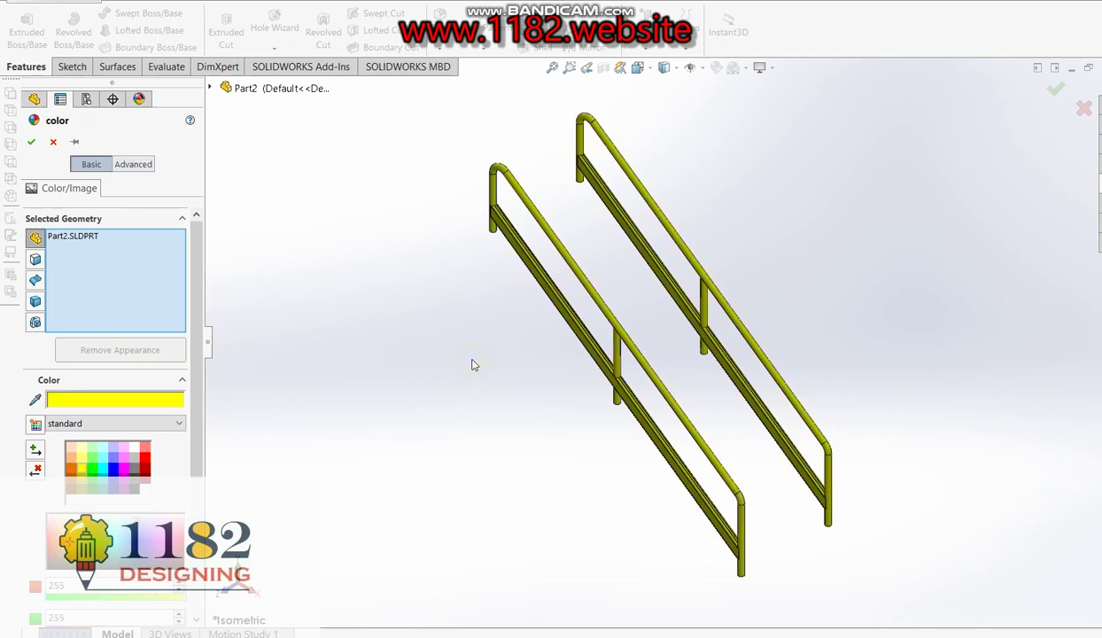
{"action": "left_click", "coordinate": [30, 142]}
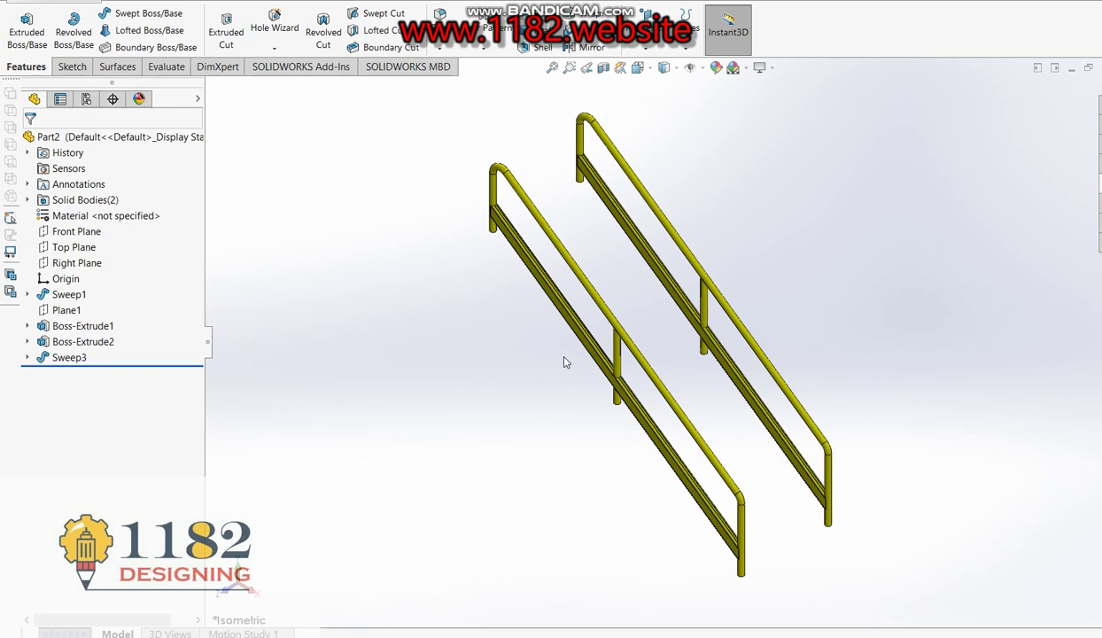
{"action": "scroll", "coordinate": [652, 357], "scroll_direction": "down", "scroll_amount": 2}
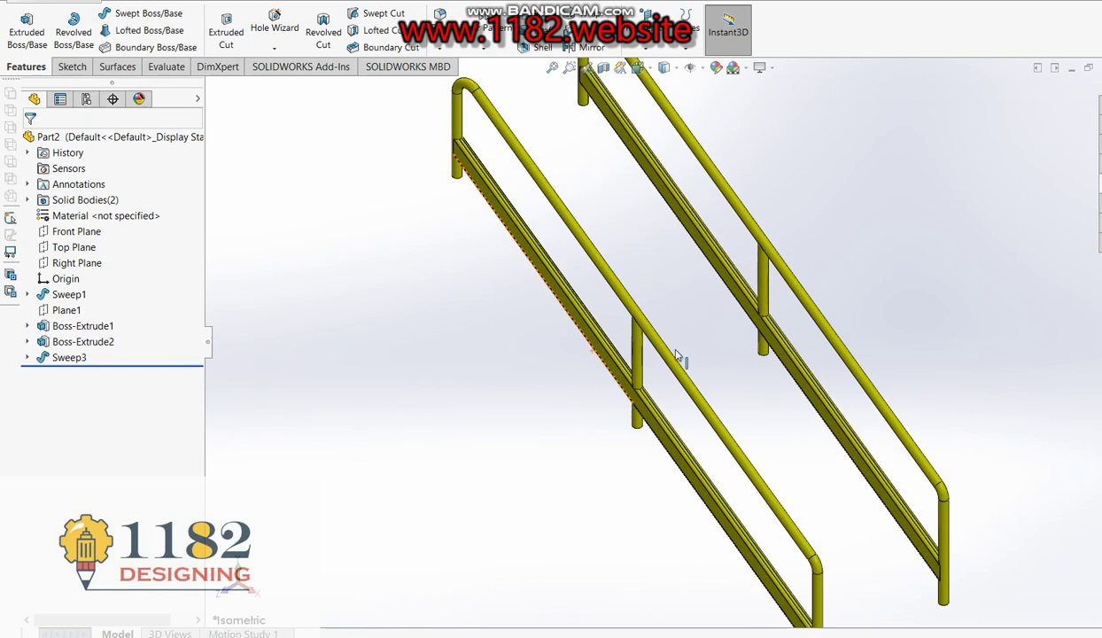
{"action": "scroll", "coordinate": [678, 370], "scroll_direction": "up", "scroll_amount": 3}
{"action": "scroll", "coordinate": [774, 453], "scroll_direction": "down", "scroll_amount": 1}
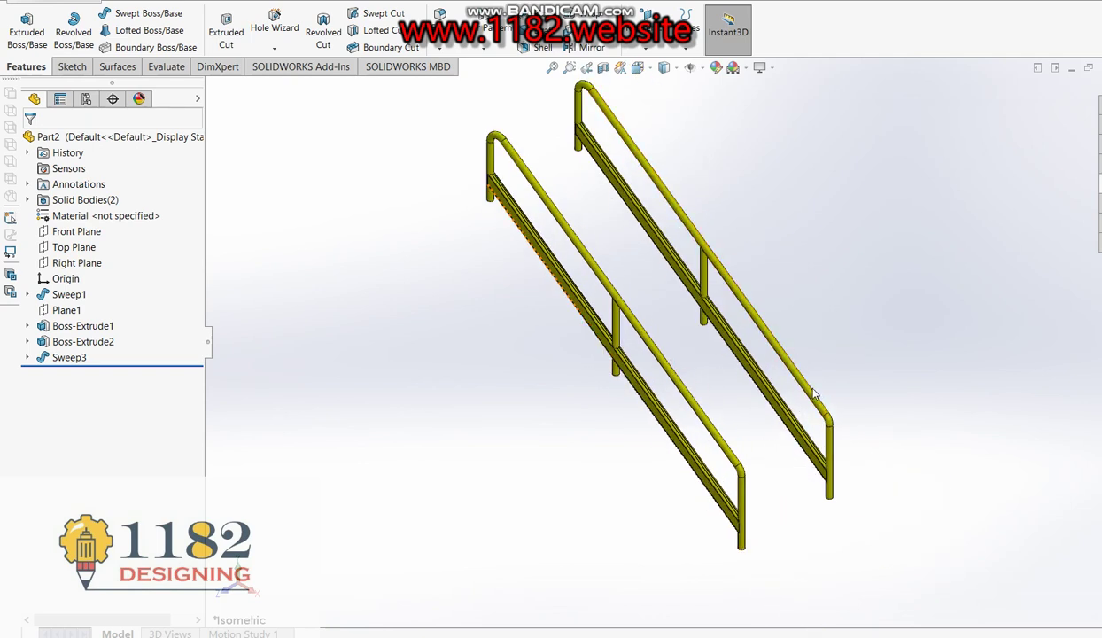